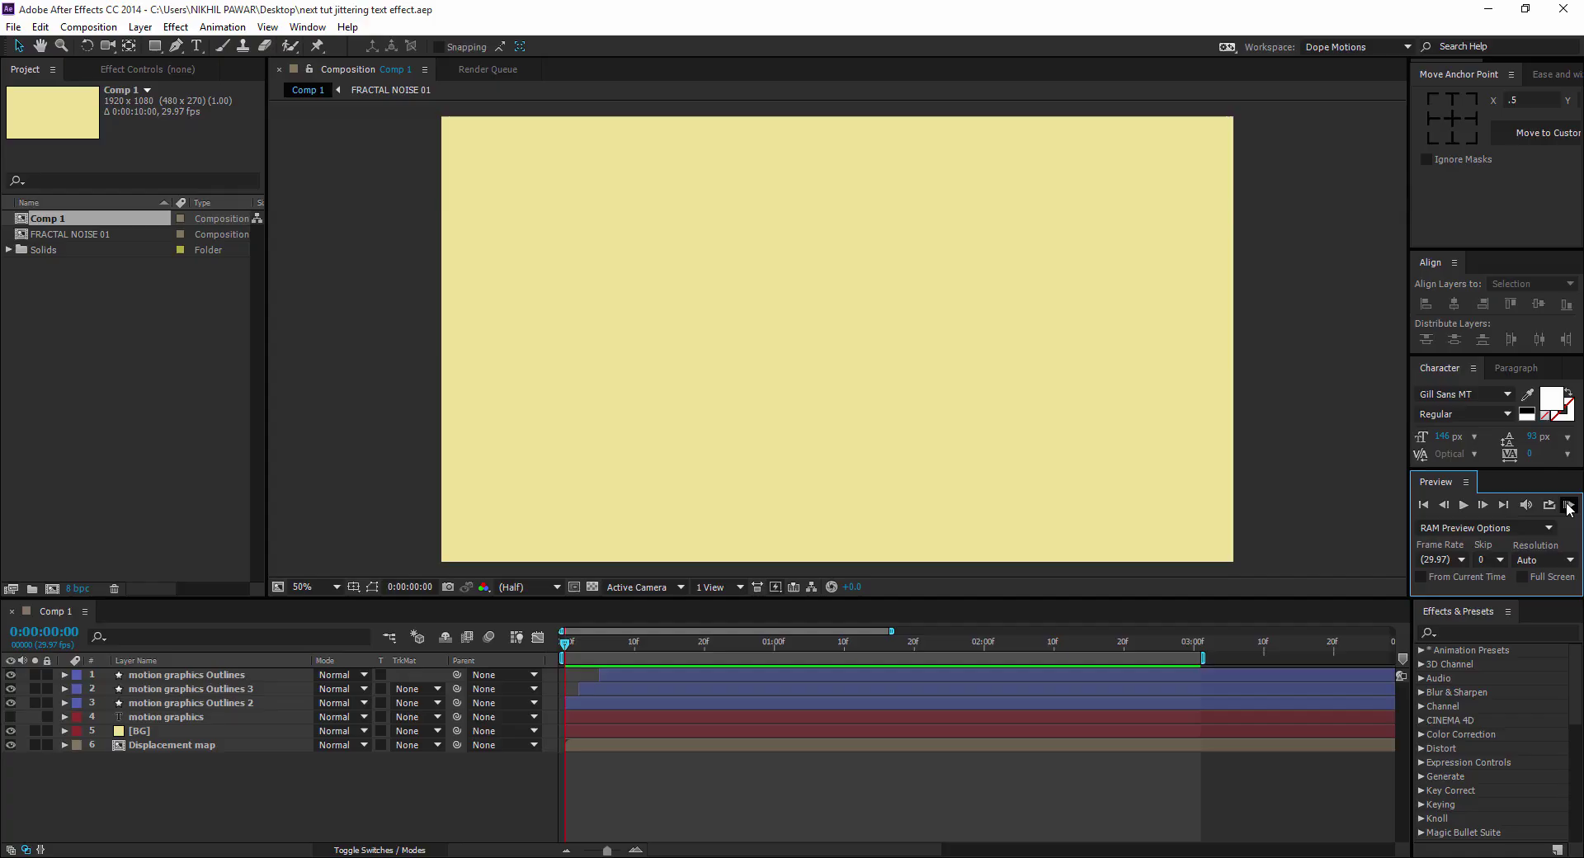
# Step: Play a preview of the finished jittering 'MOTION GRAPHICS' animation
pyautogui.click(1569, 506)
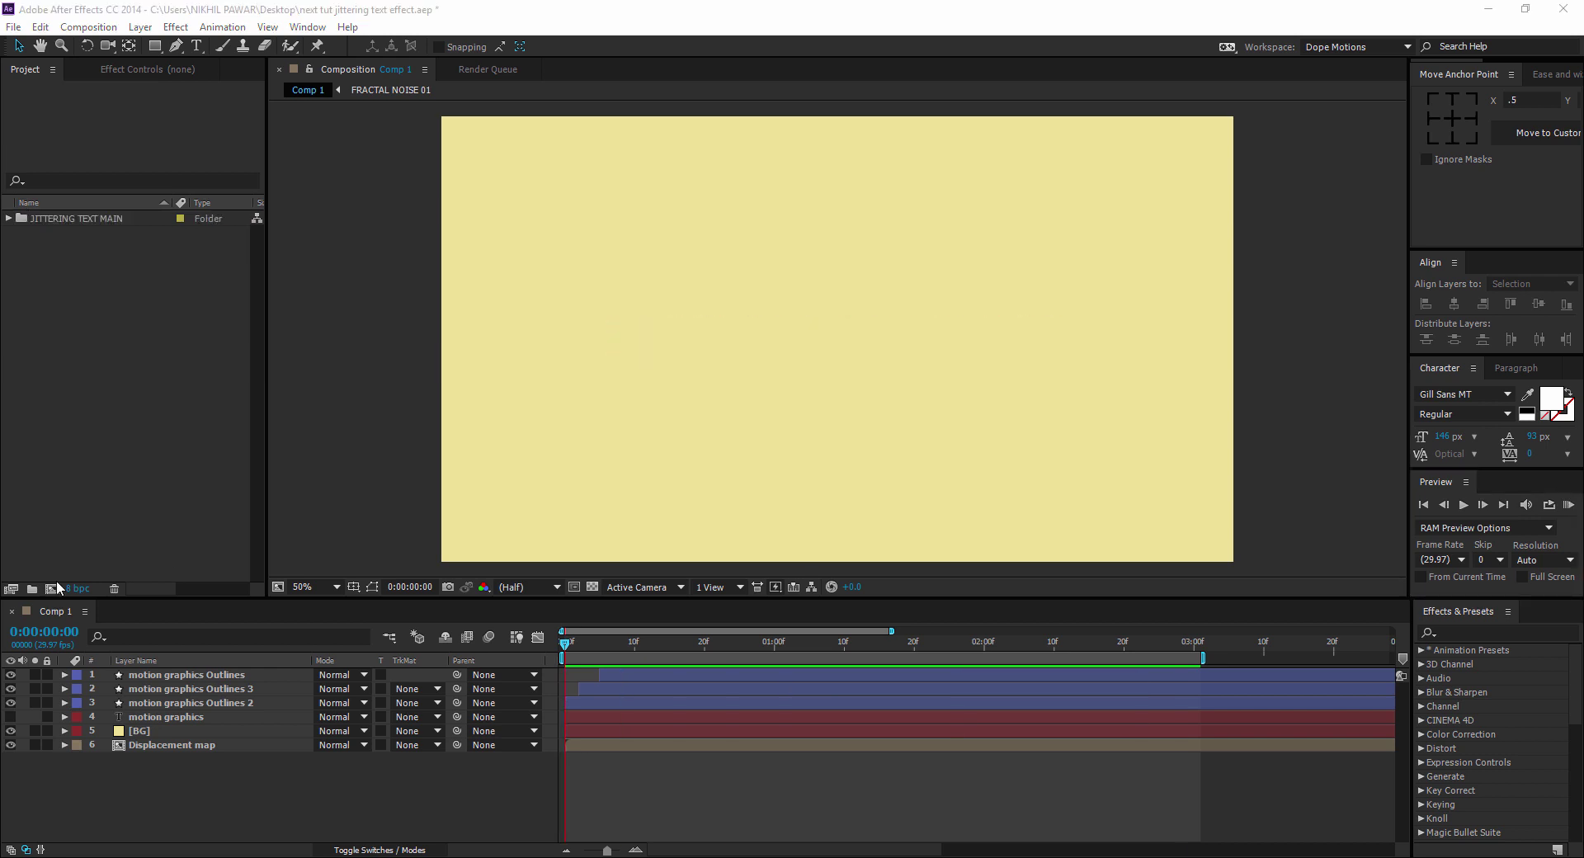
# Step: Create a 1920×1080 composition named 'tutorial' at 30 fps
pyautogui.click(52, 588)
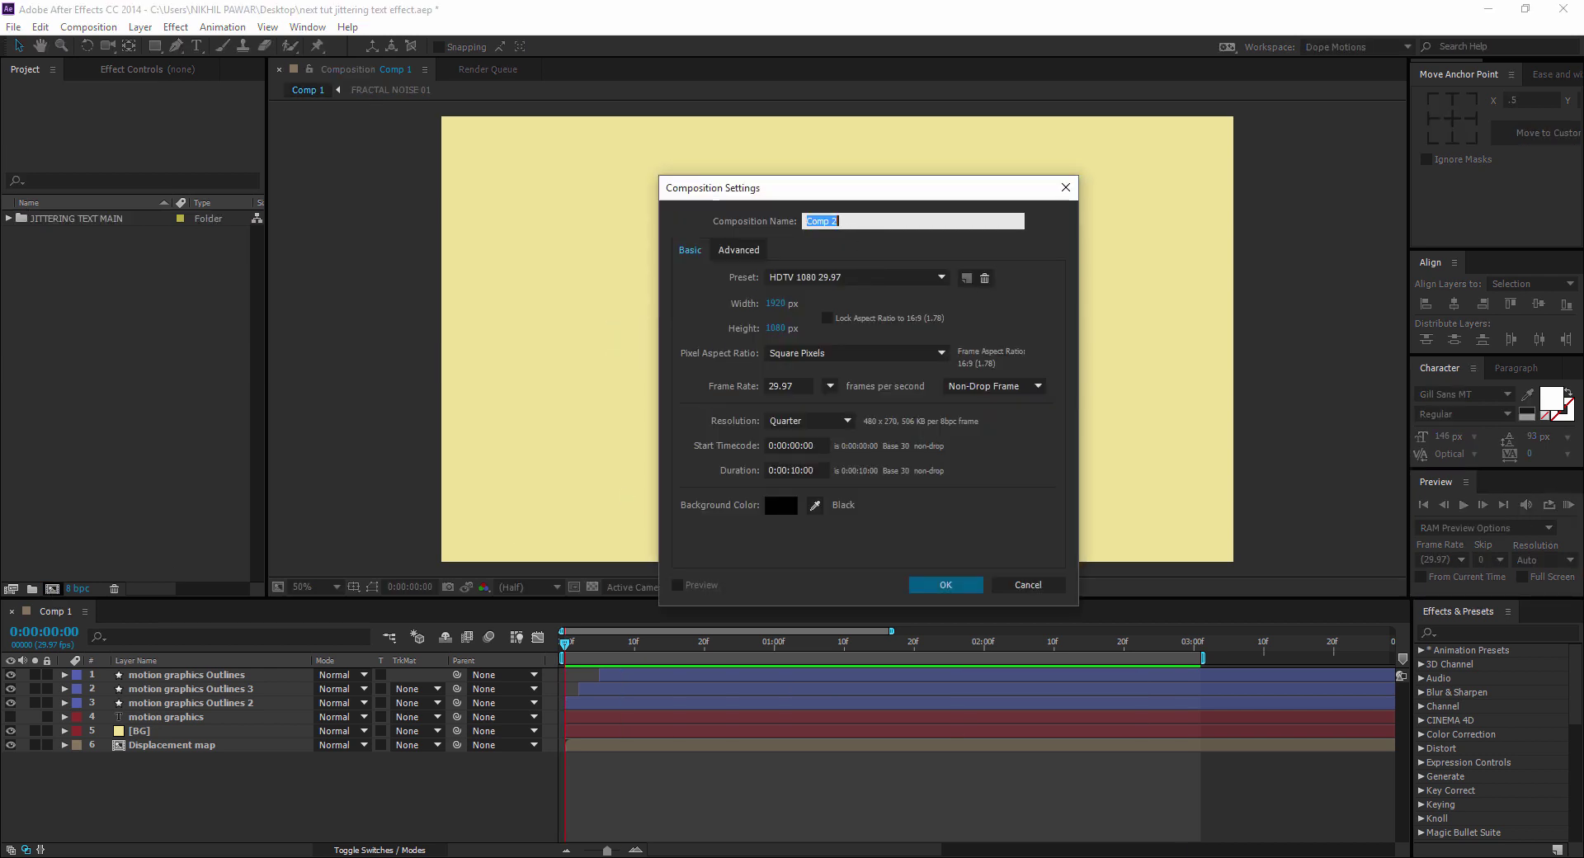
pyautogui.write('tutorial')
pyautogui.click(830, 386)
pyautogui.click(859, 533)
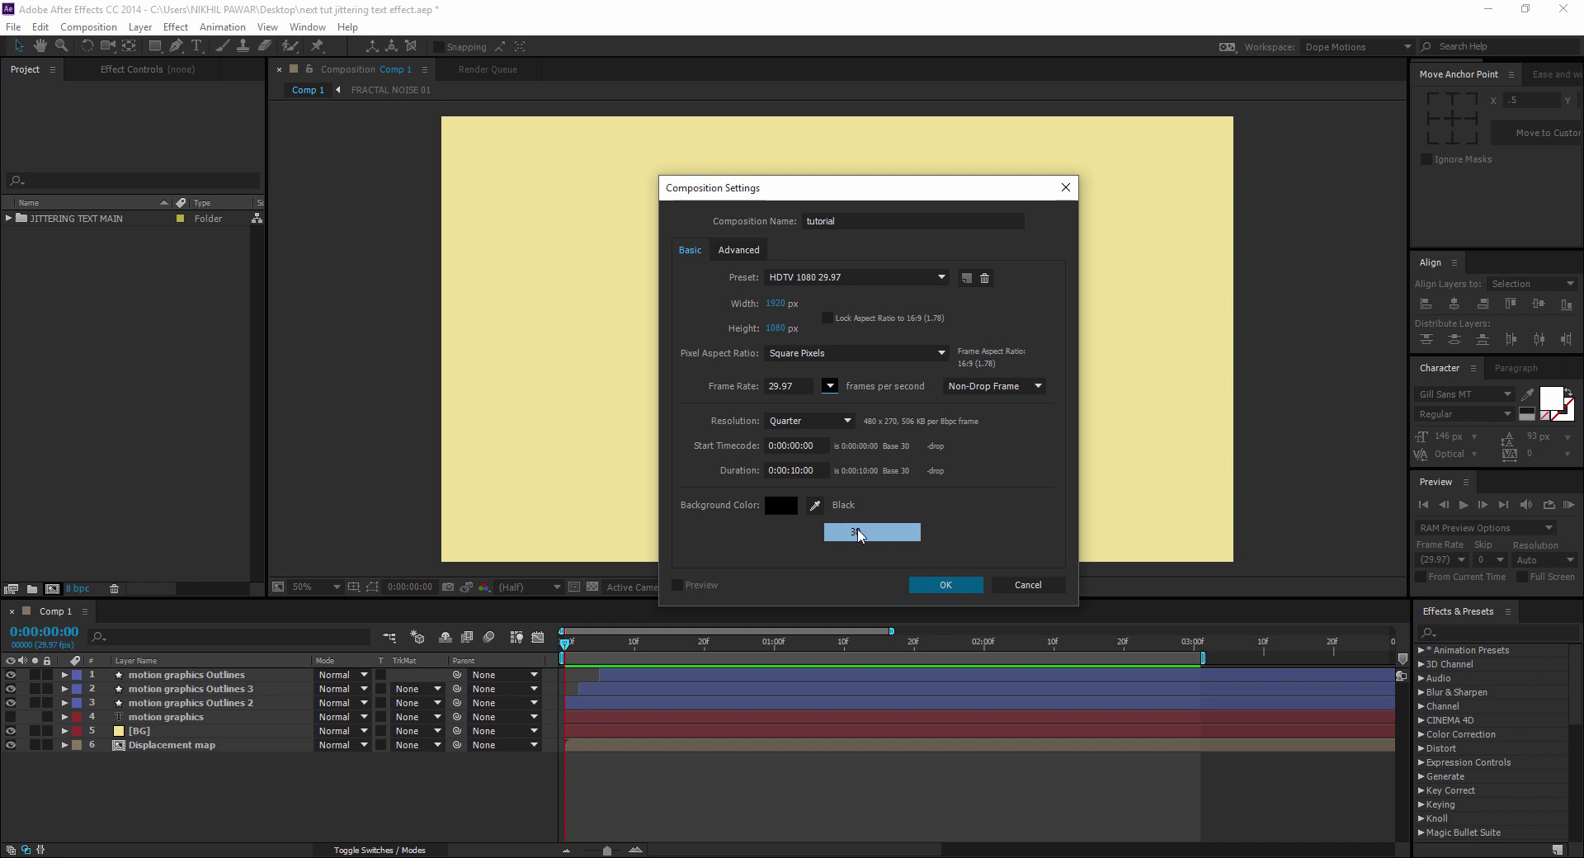
pyautogui.click(927, 584)
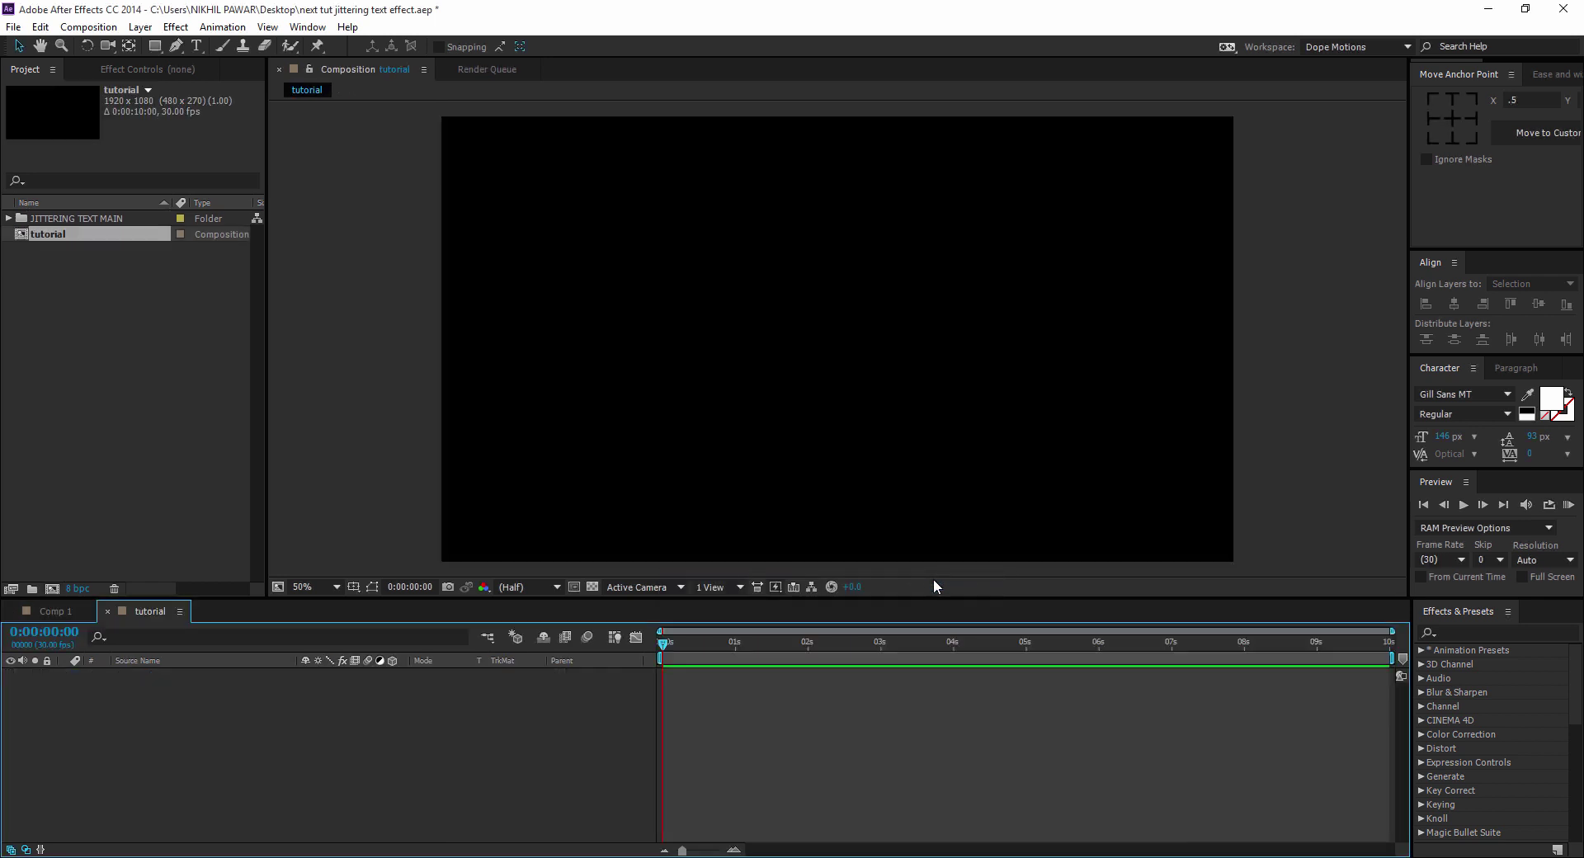
# Step: Add a pale yellow full-frame solid named 'bg' and lock the layer
pyautogui.rightClick(319, 715)
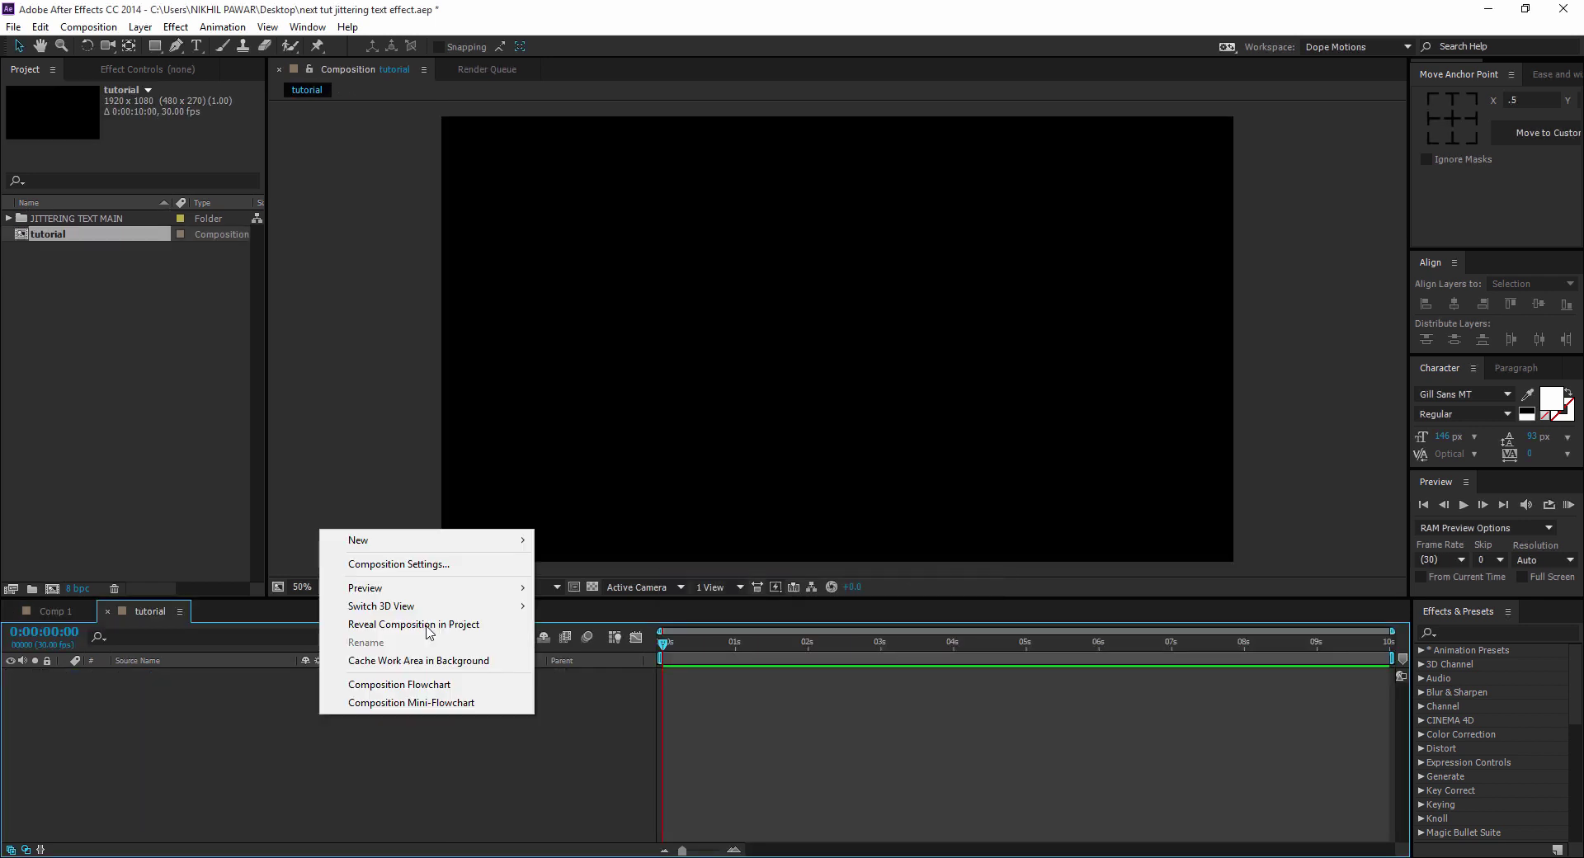
pyautogui.moveTo(511, 540)
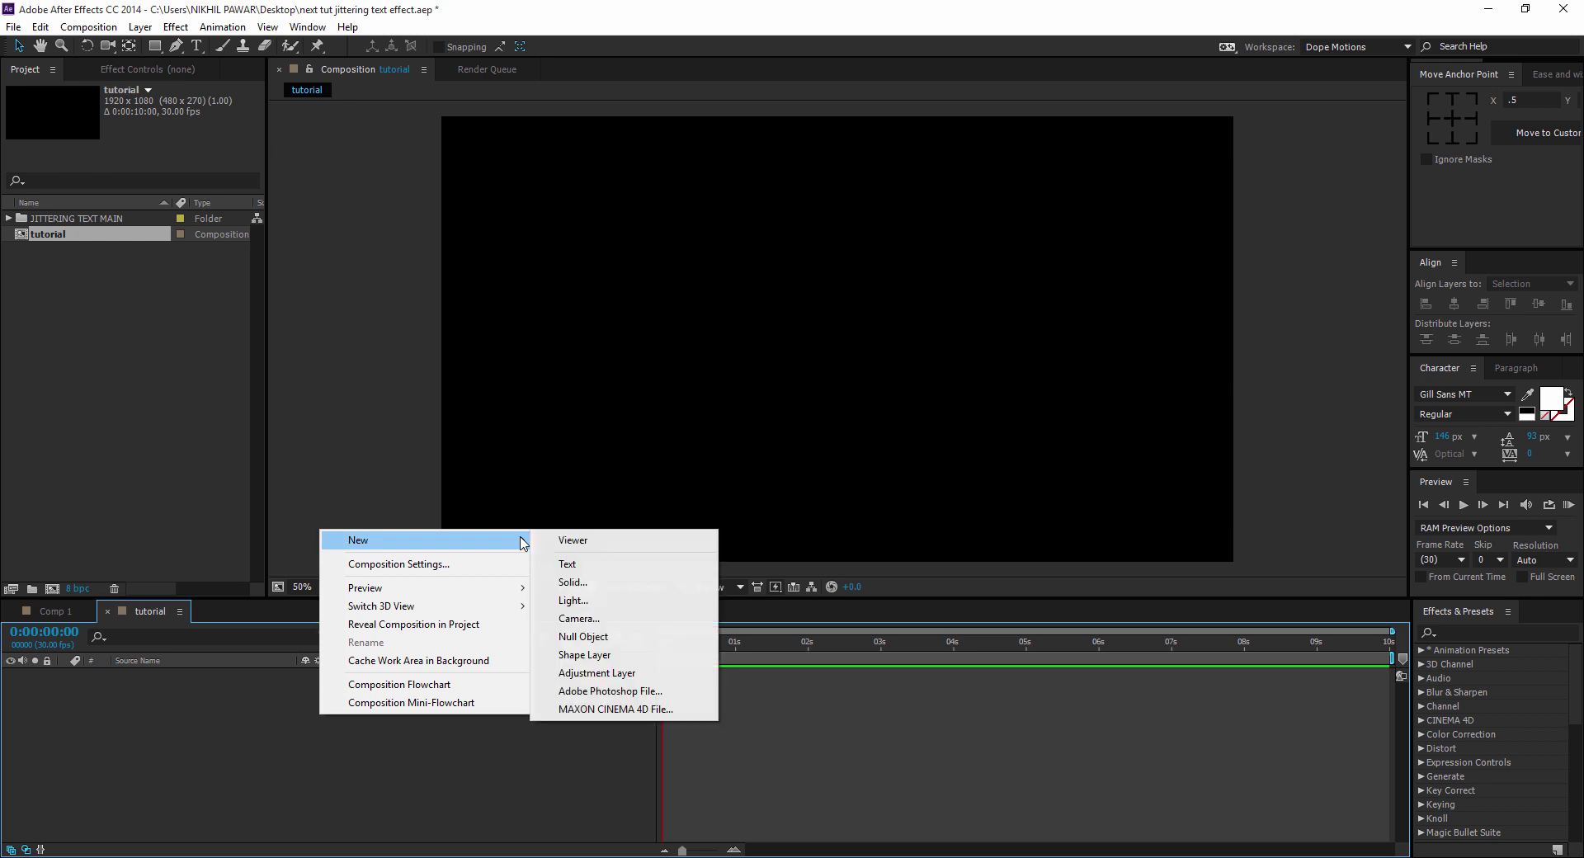
pyautogui.click(578, 585)
pyautogui.write('bg')
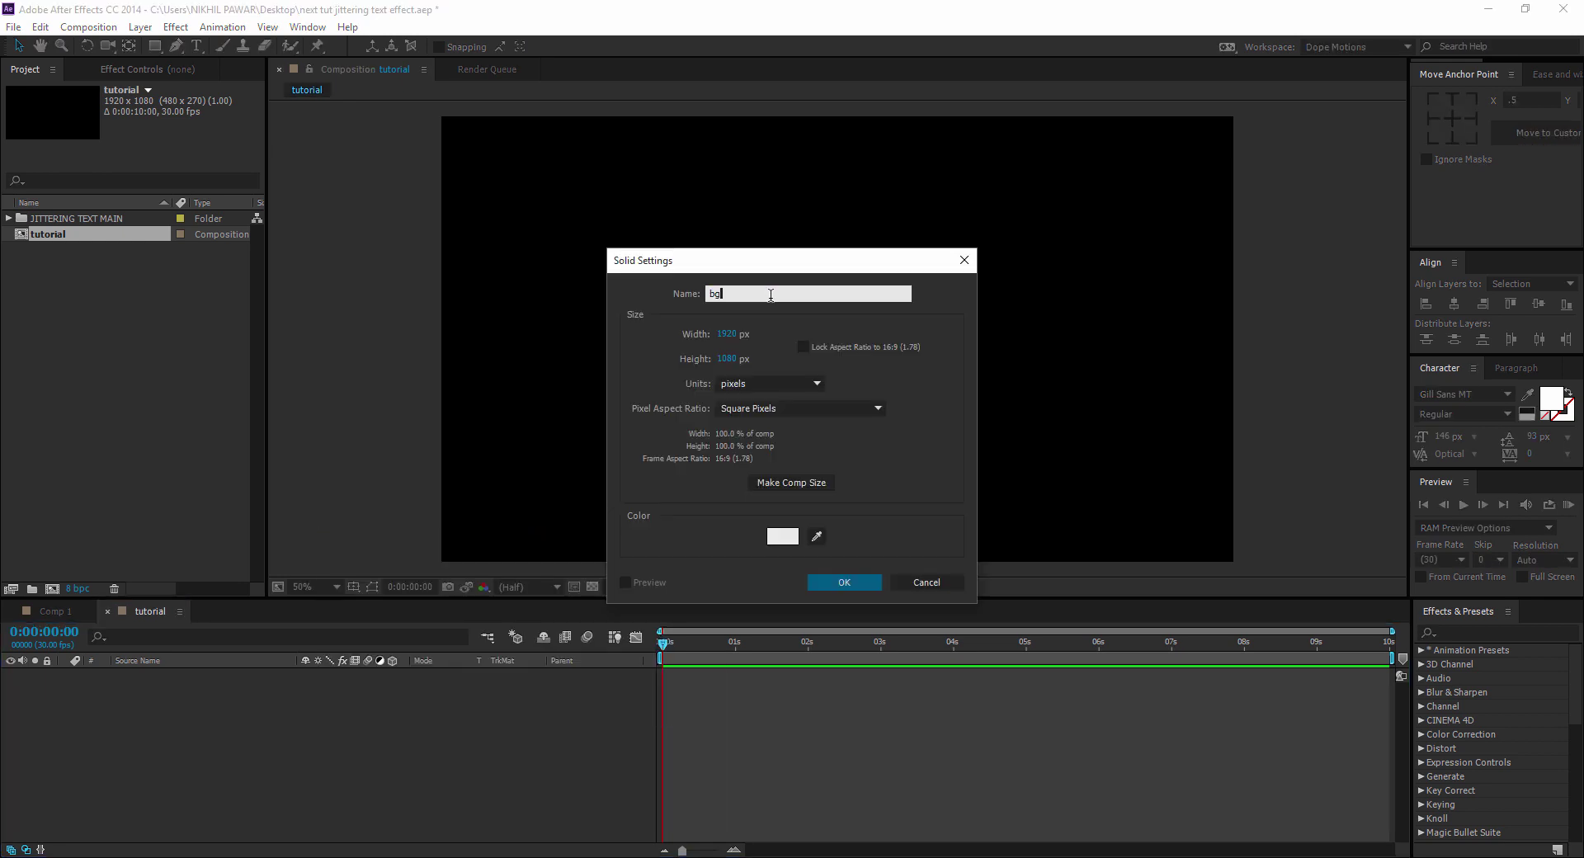
pyautogui.click(782, 536)
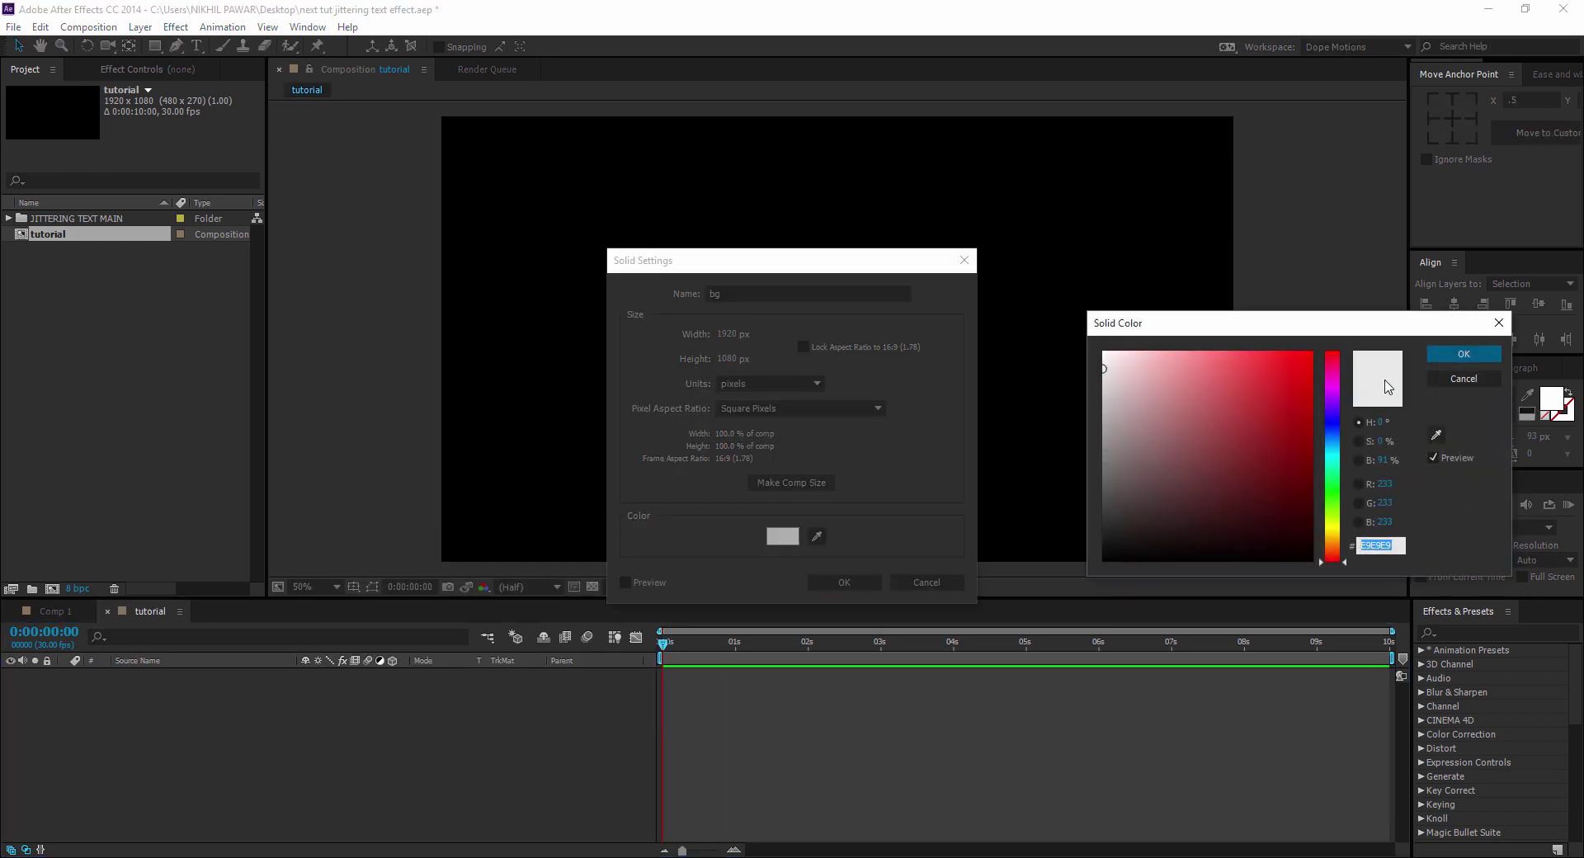
pyautogui.moveTo(1338, 534); pyautogui.dragTo(1339, 535)
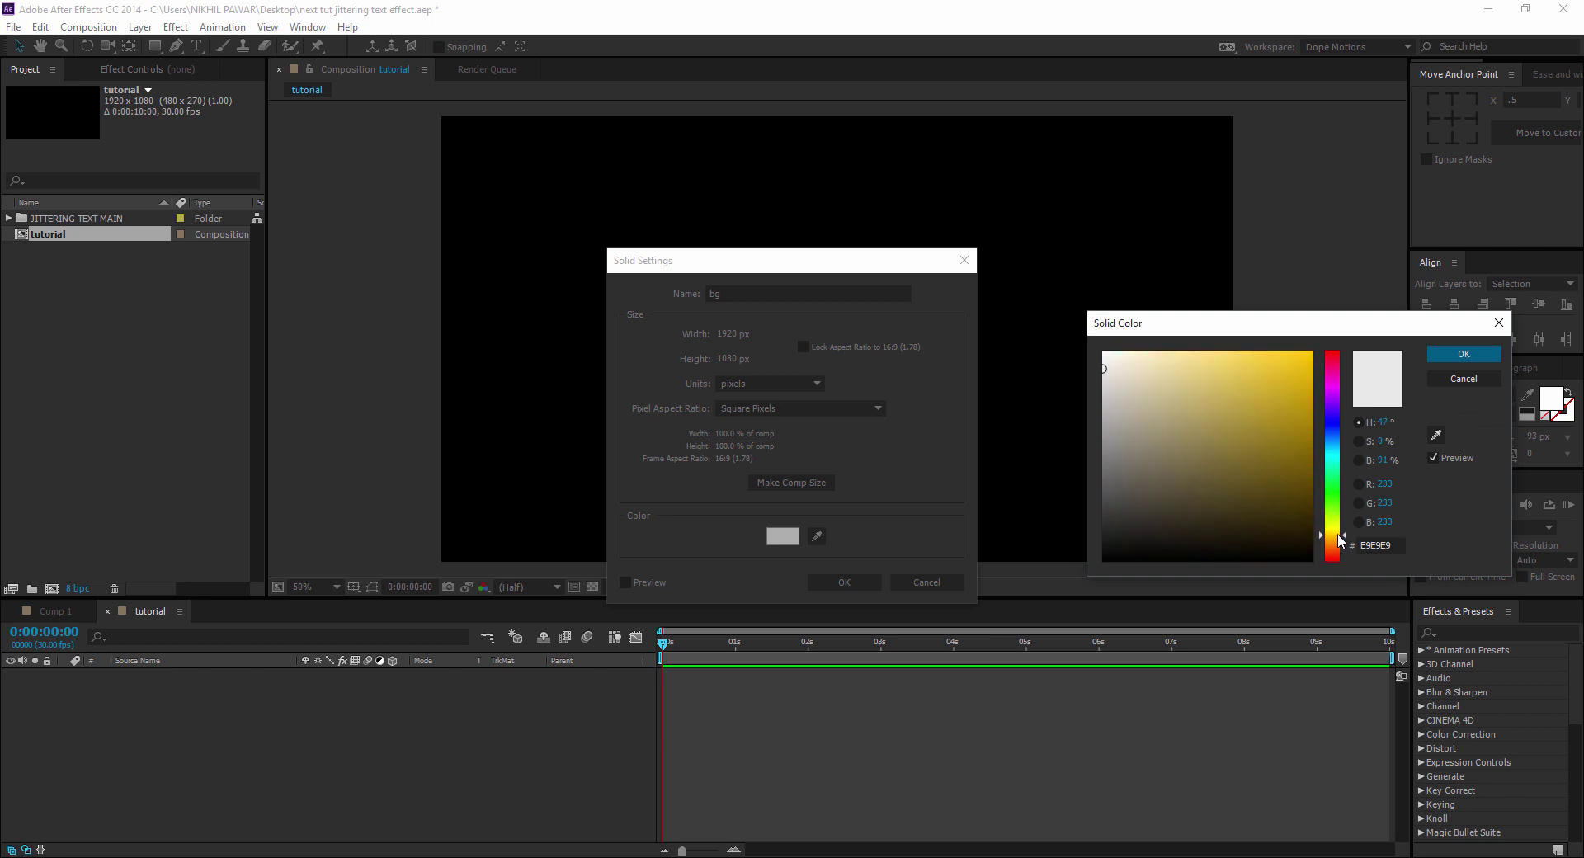
pyautogui.moveTo(1127, 357); pyautogui.dragTo(1163, 357)
pyautogui.click(1463, 353)
pyautogui.click(858, 582)
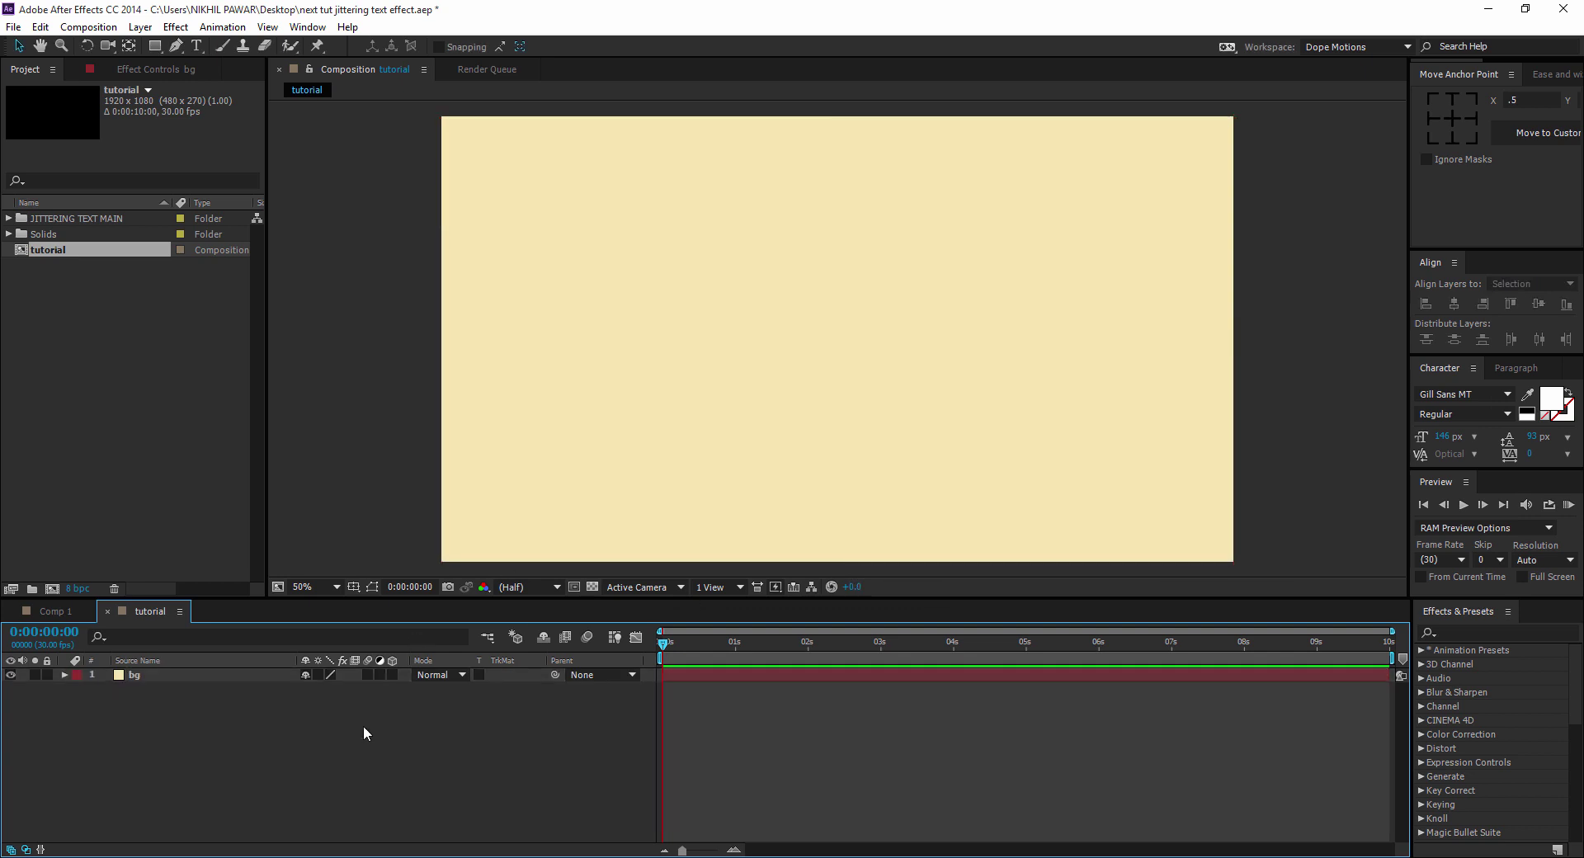
pyautogui.click(46, 675)
# Step: Add a second full-frame solid named 'FRACTAL' above bg, with its visibility turned off
pyautogui.rightClick(240, 729)
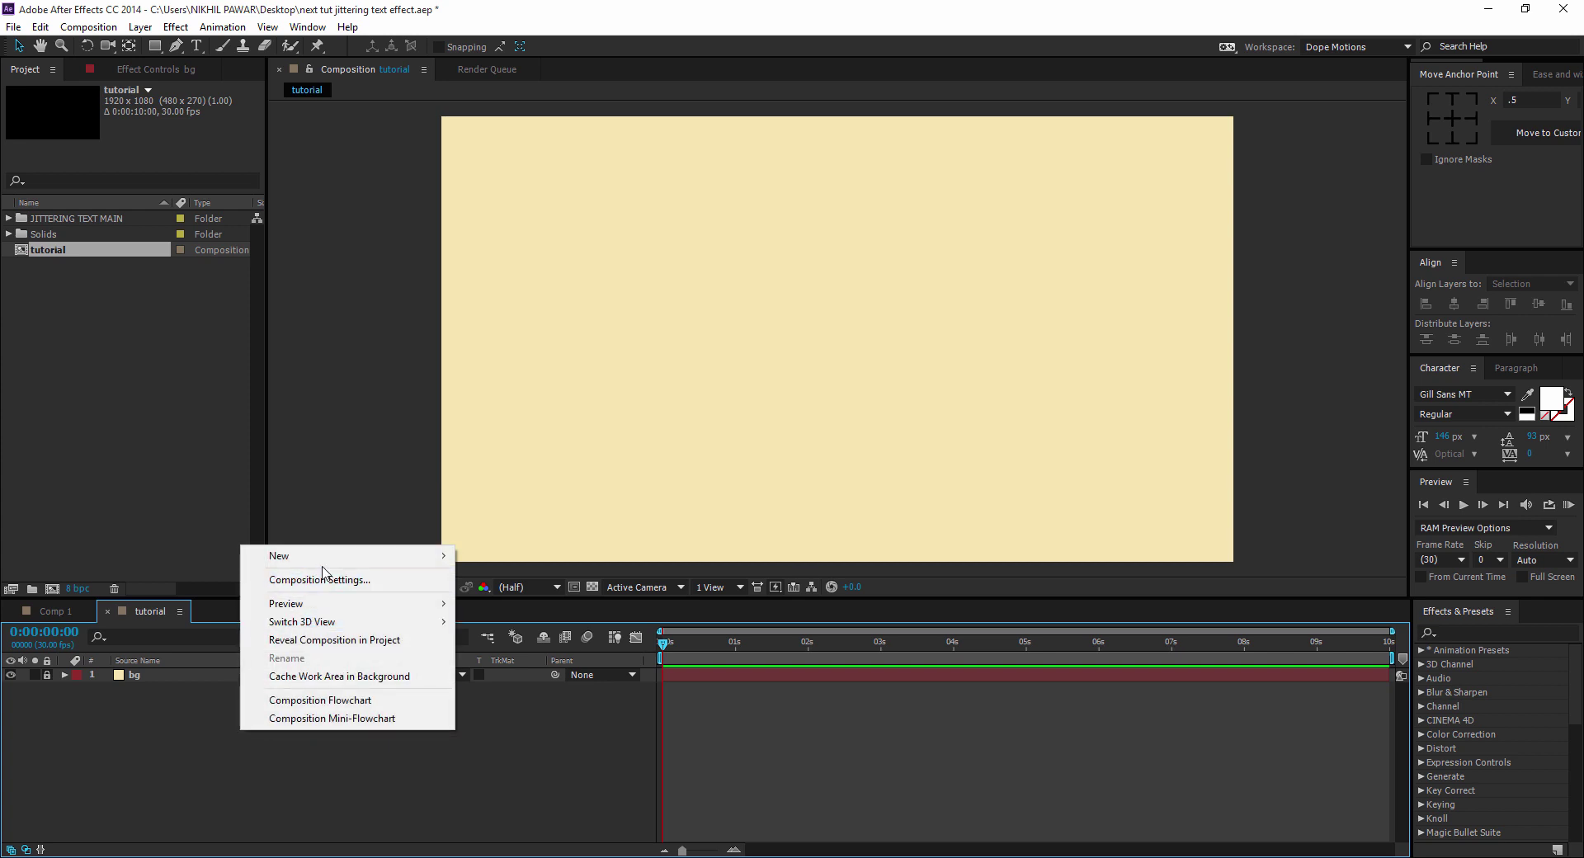
pyautogui.moveTo(328, 566)
pyautogui.click(569, 598)
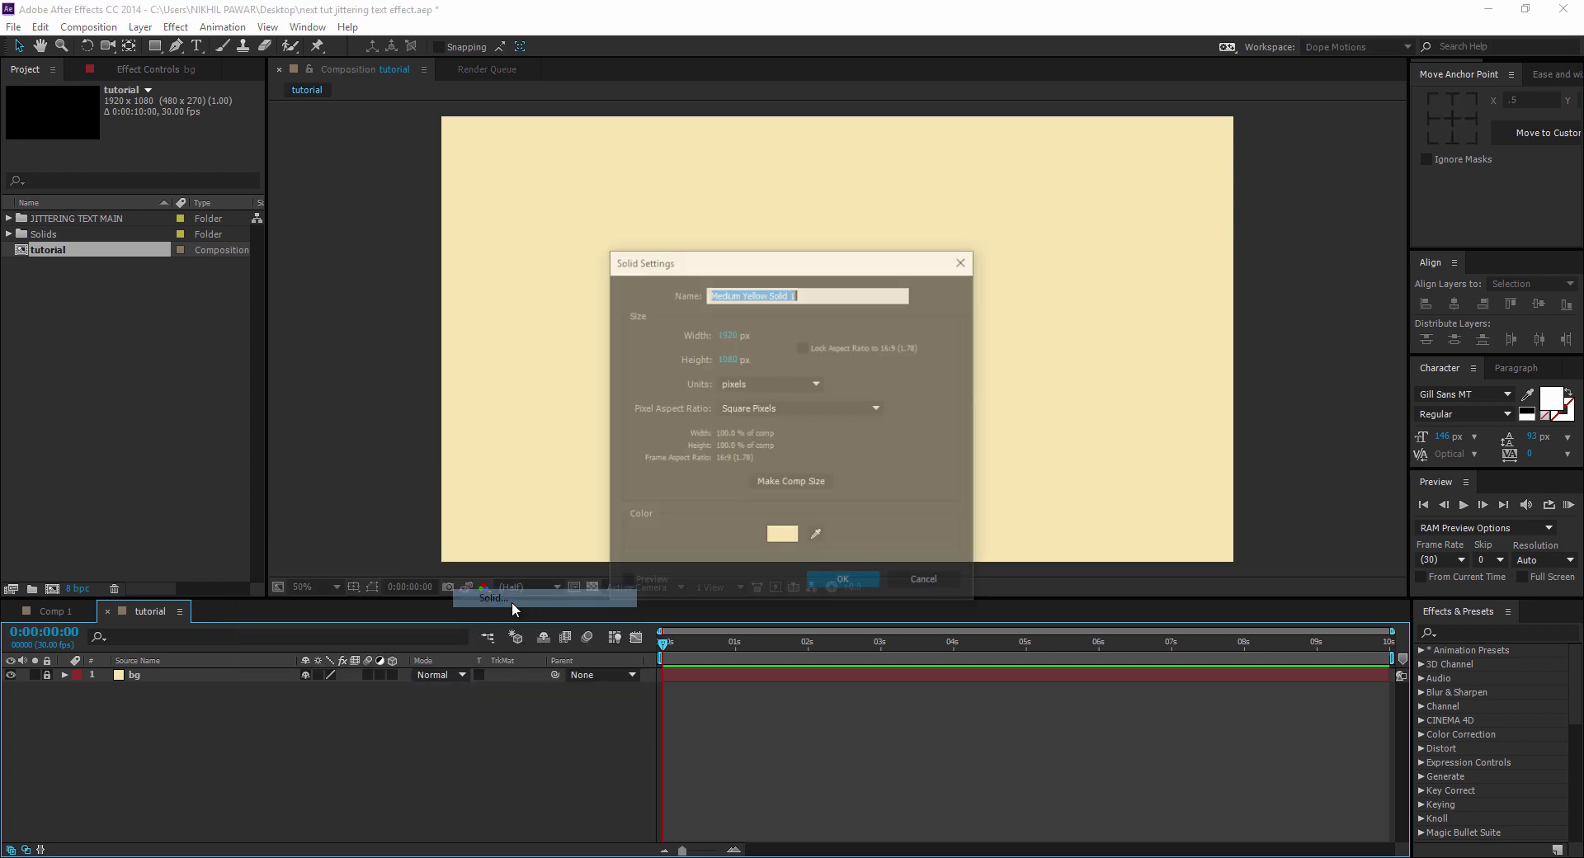
pyautogui.write('FRAC')
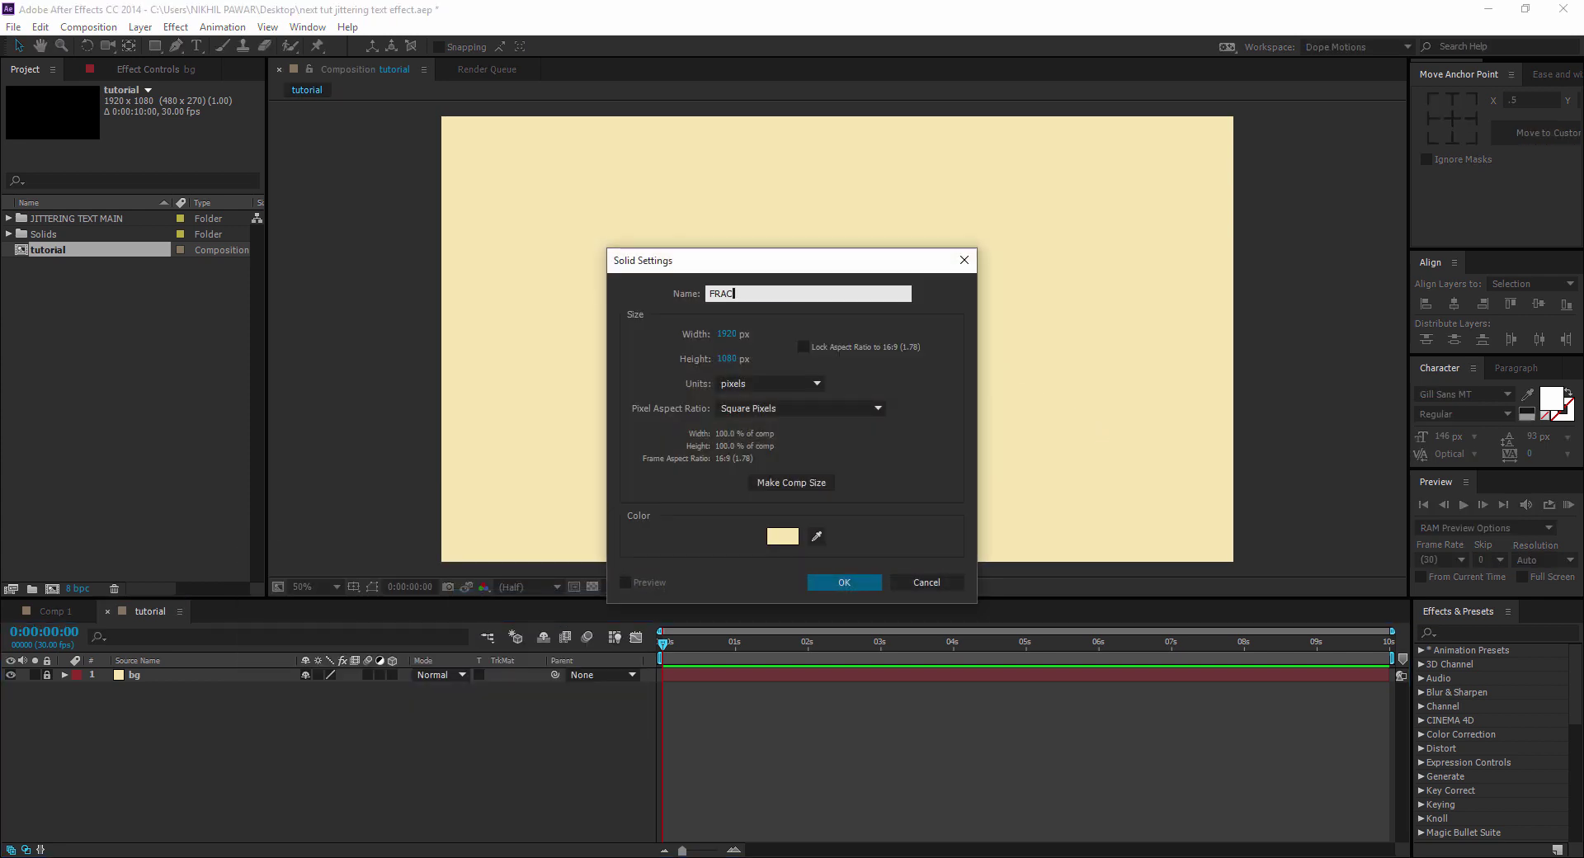
pyautogui.write('TAL')
pyautogui.click(858, 579)
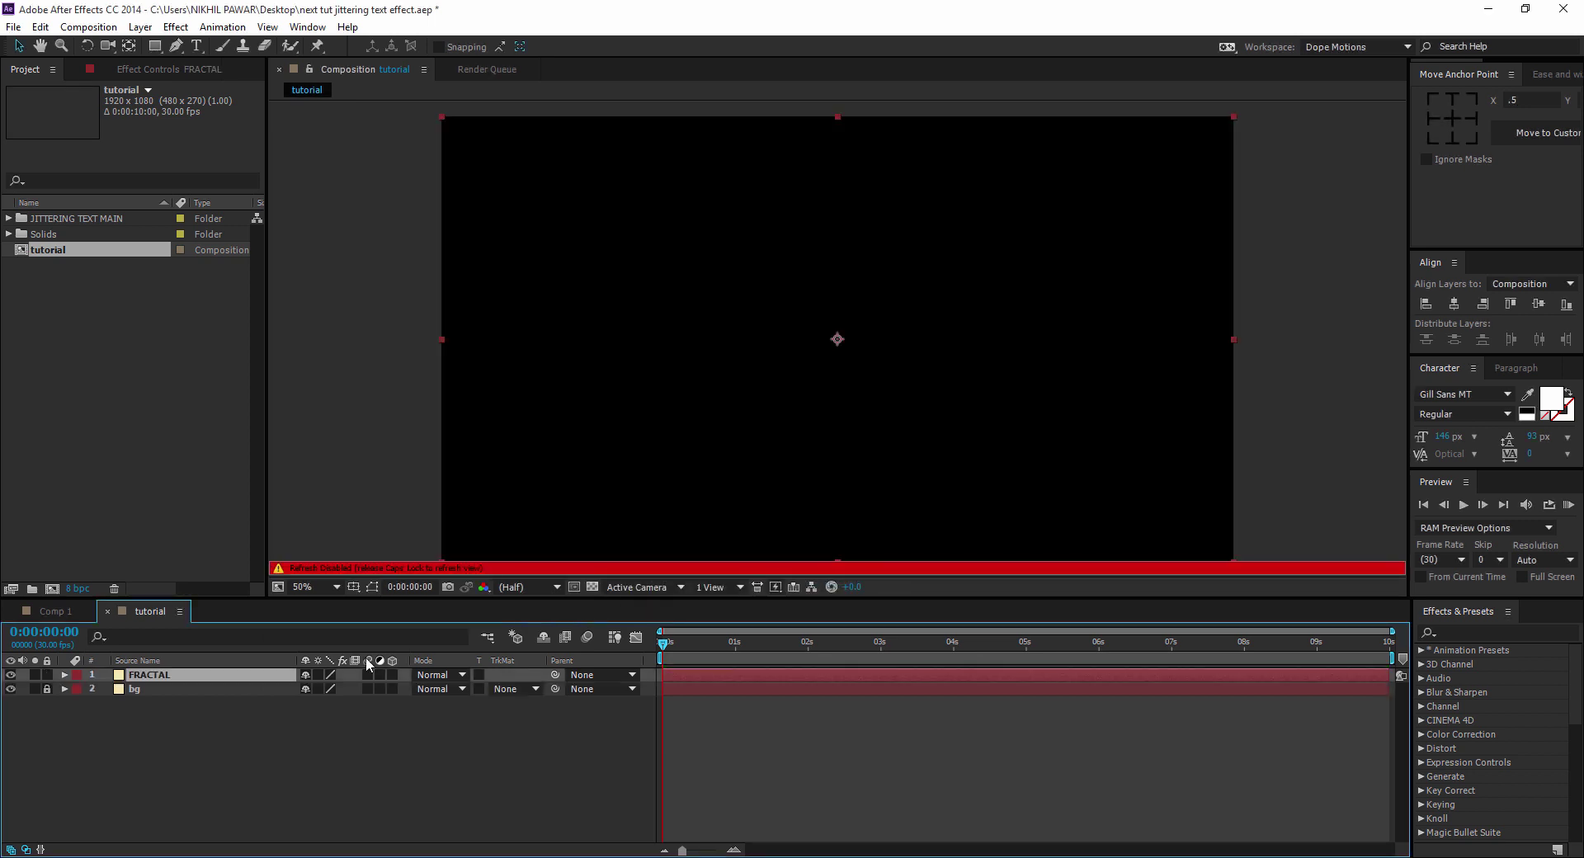
pyautogui.press('capslock')
pyautogui.click(10, 676)
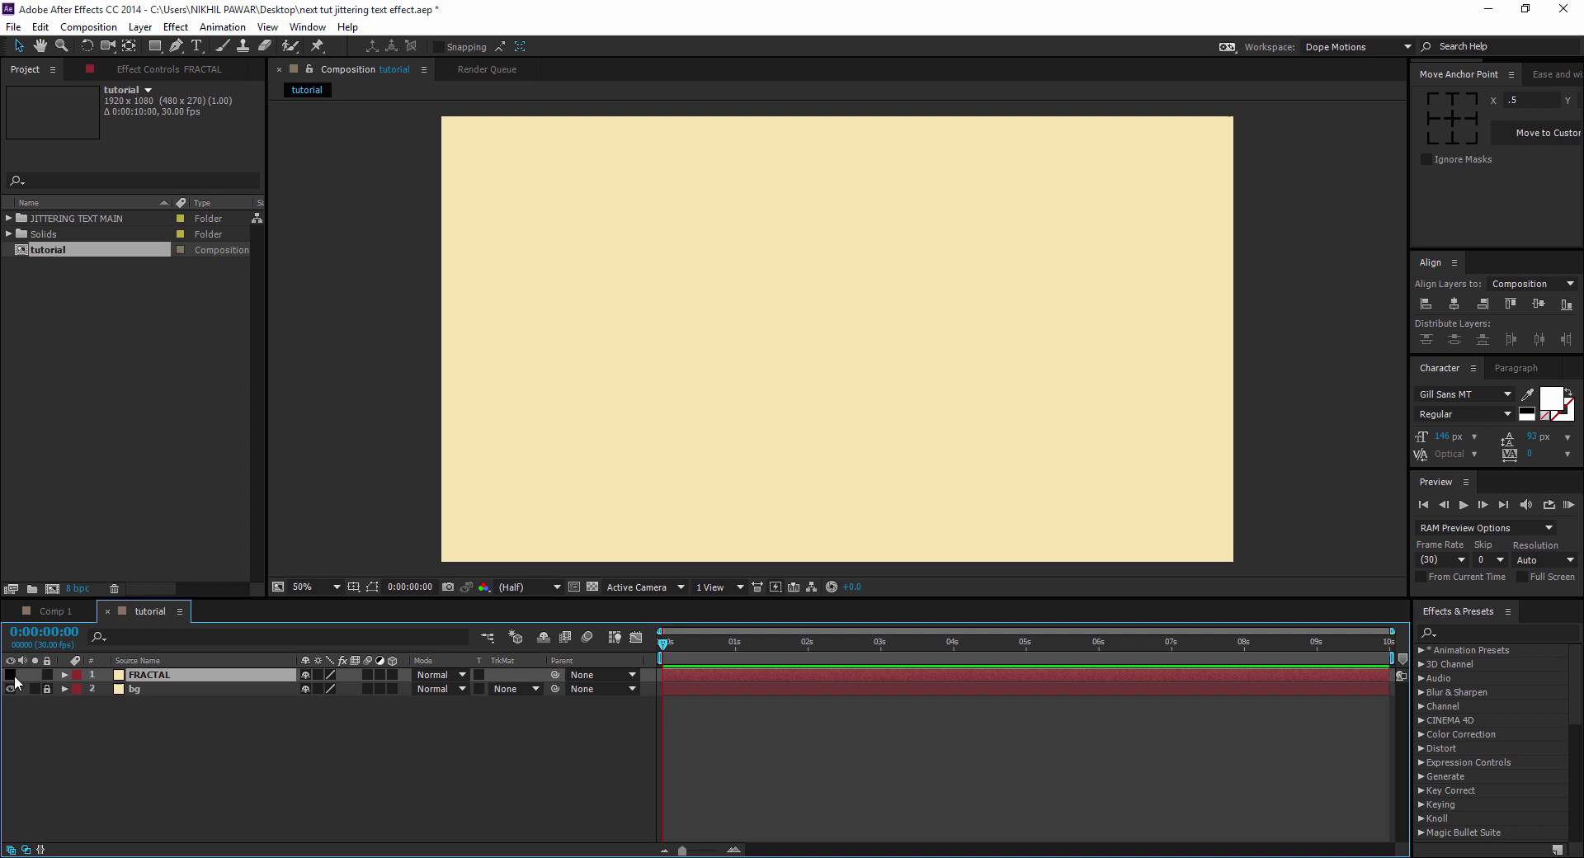
# Step: Create a 'MOTION GRAPHICS' text layer and align it to the composition's horizontal and vertical centre
pyautogui.click(196, 45)
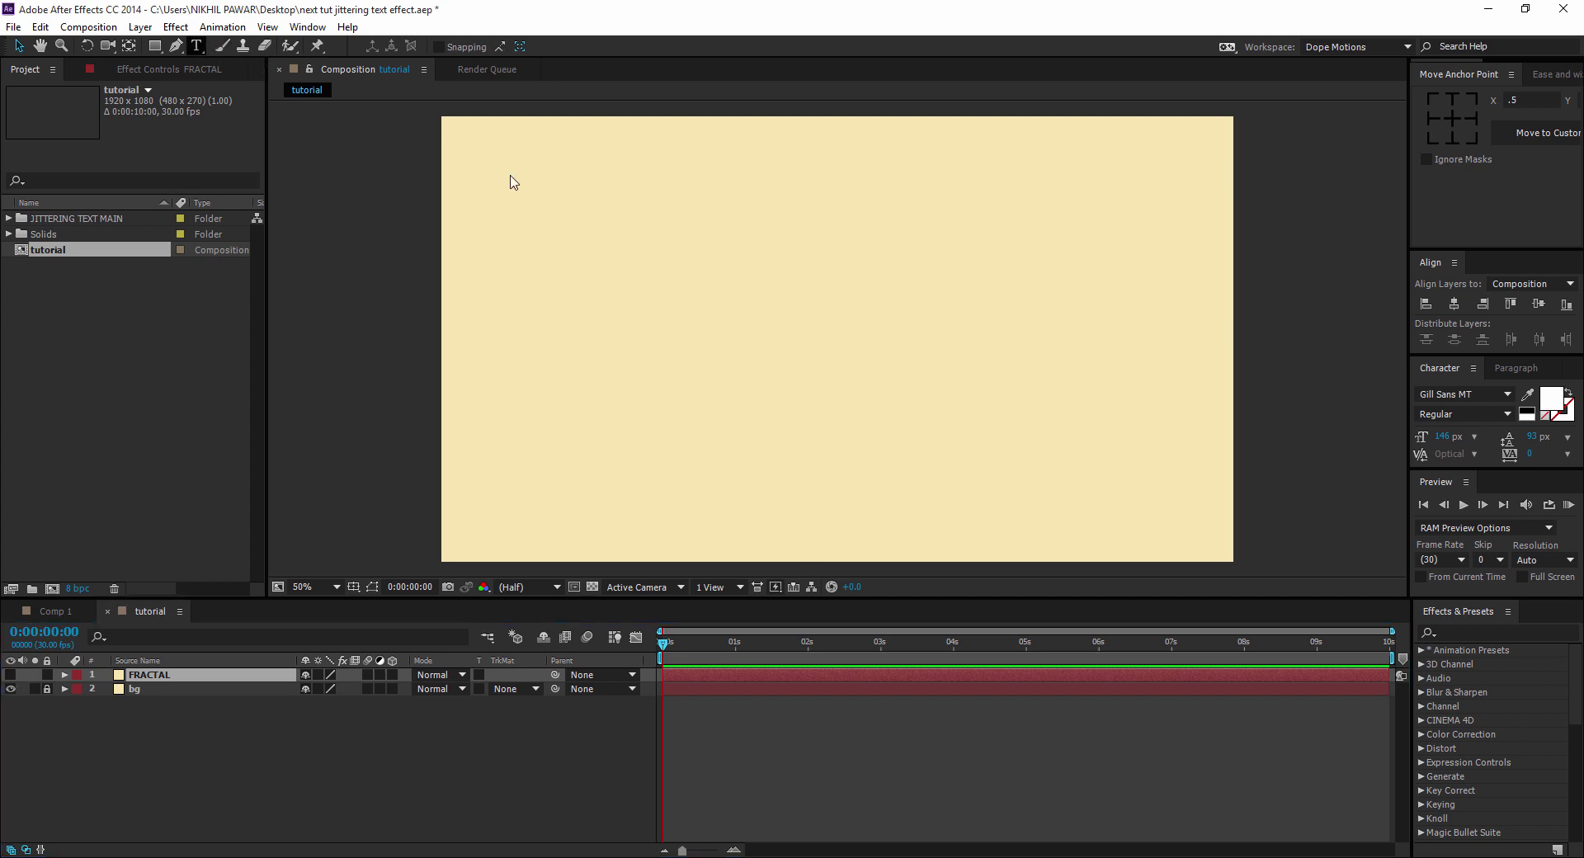
pyautogui.click(719, 326)
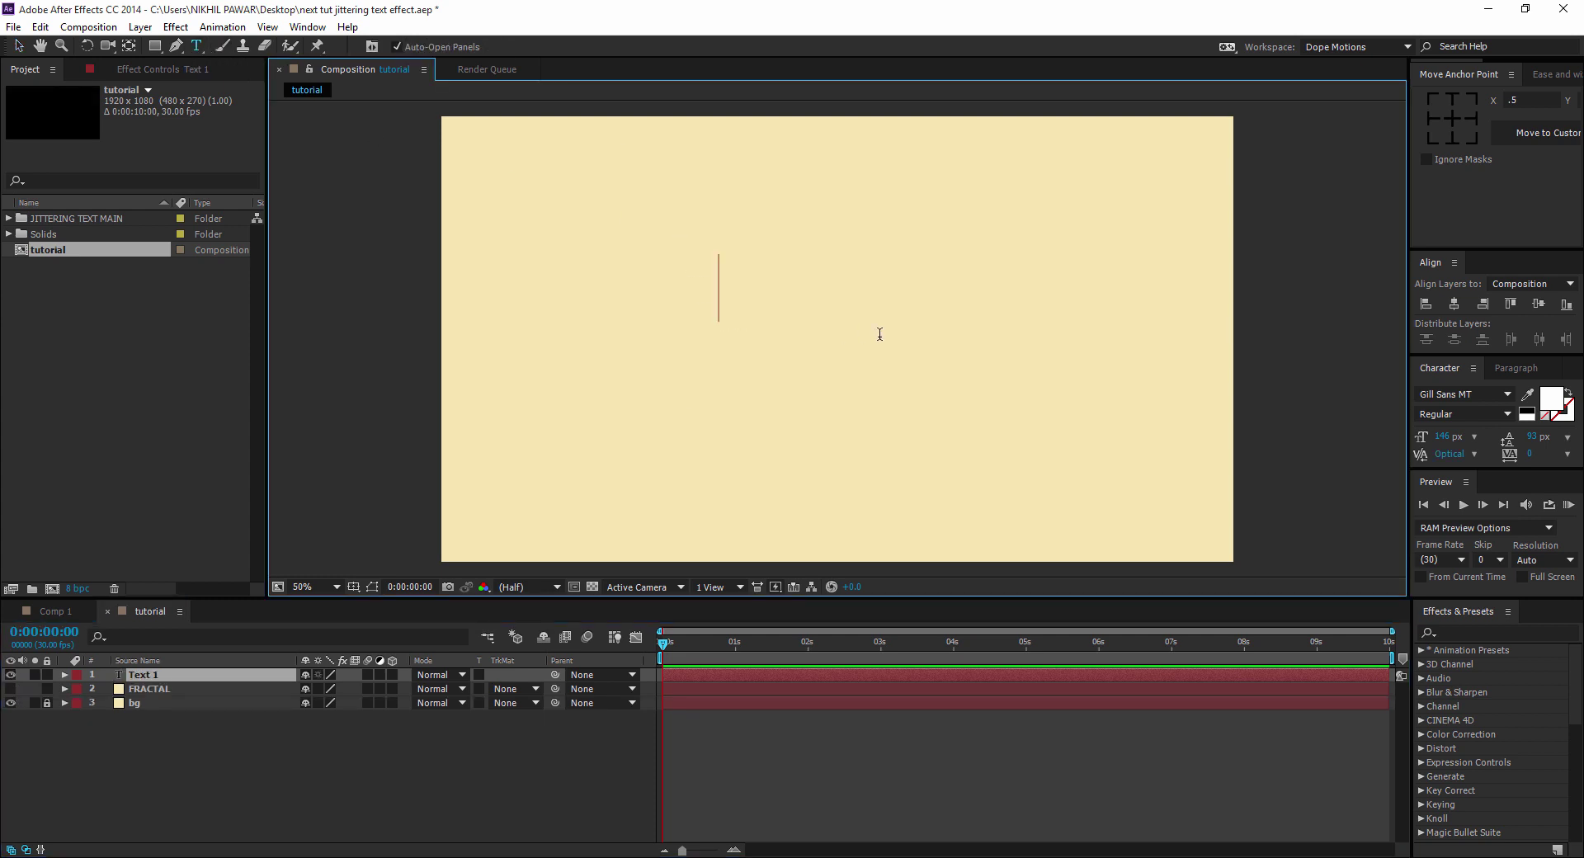
pyautogui.write('MOTION')
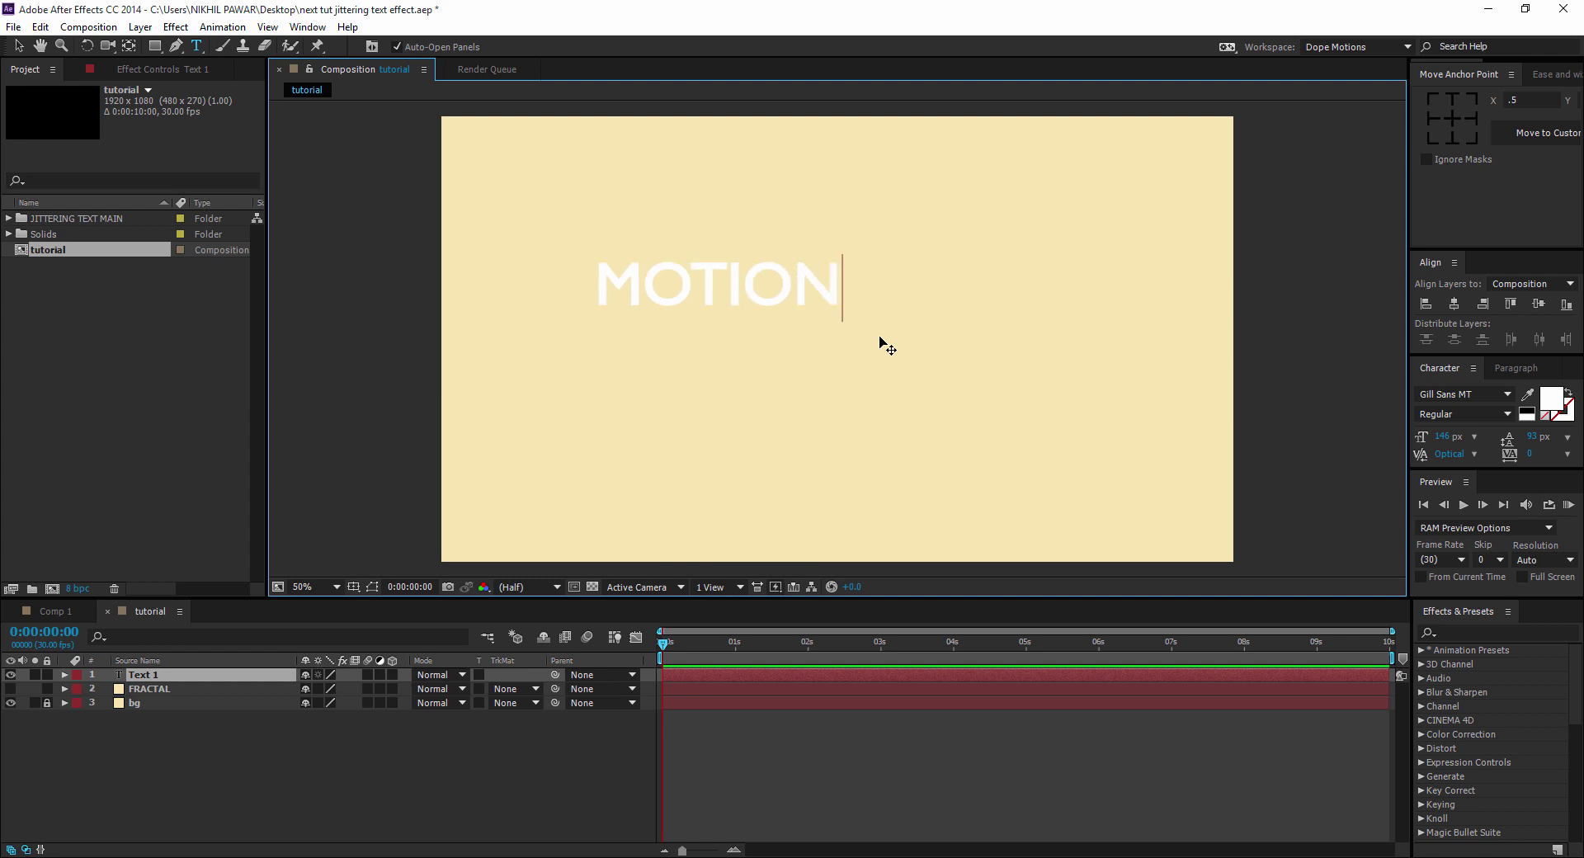
pyautogui.write(' GRAP')
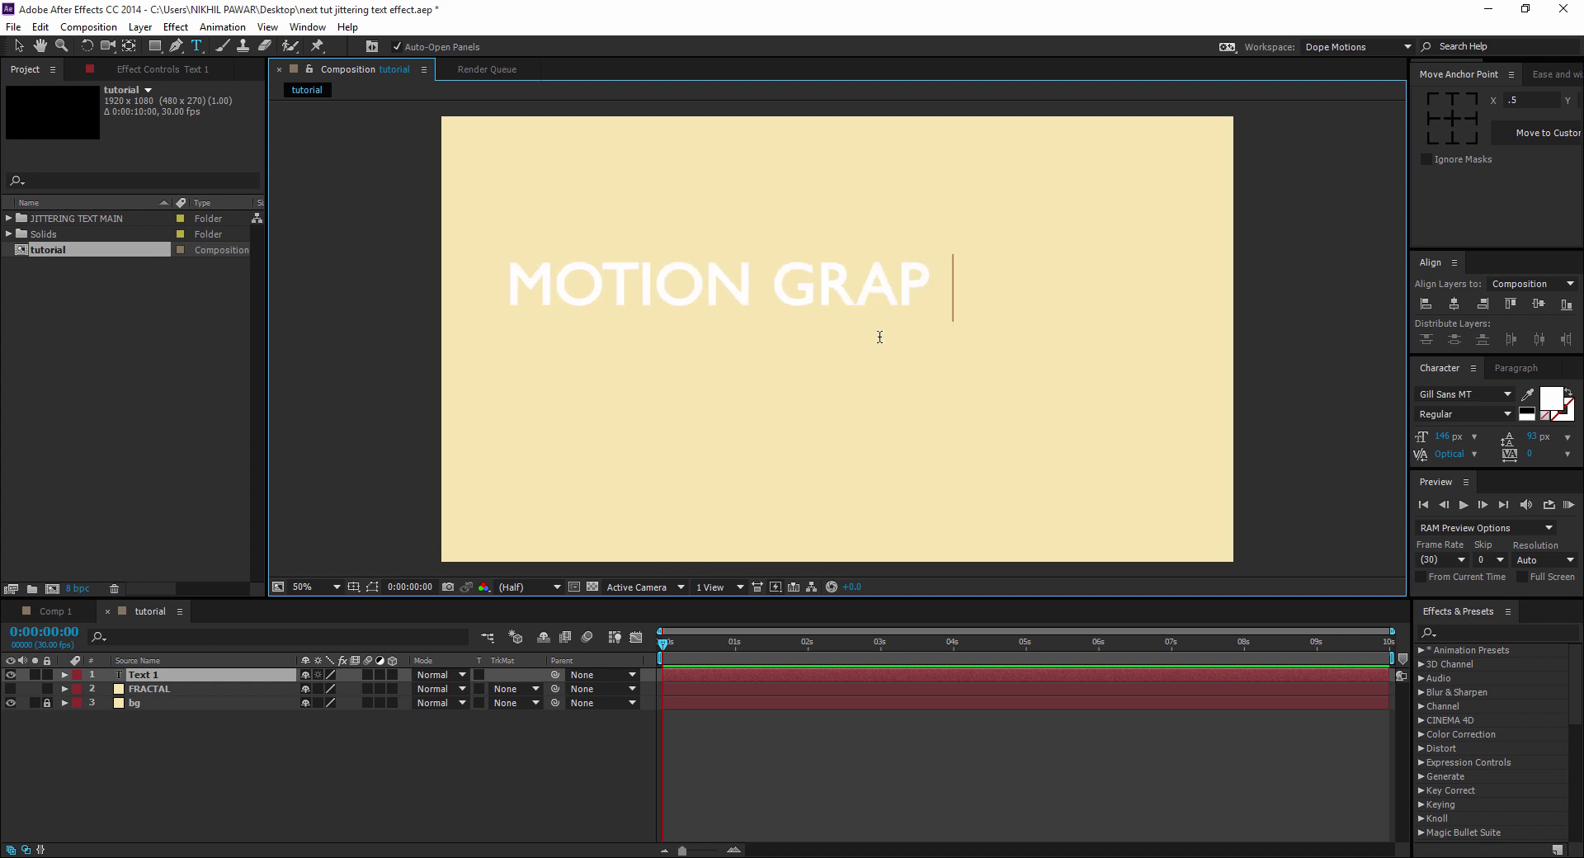
pyautogui.write('HICS')
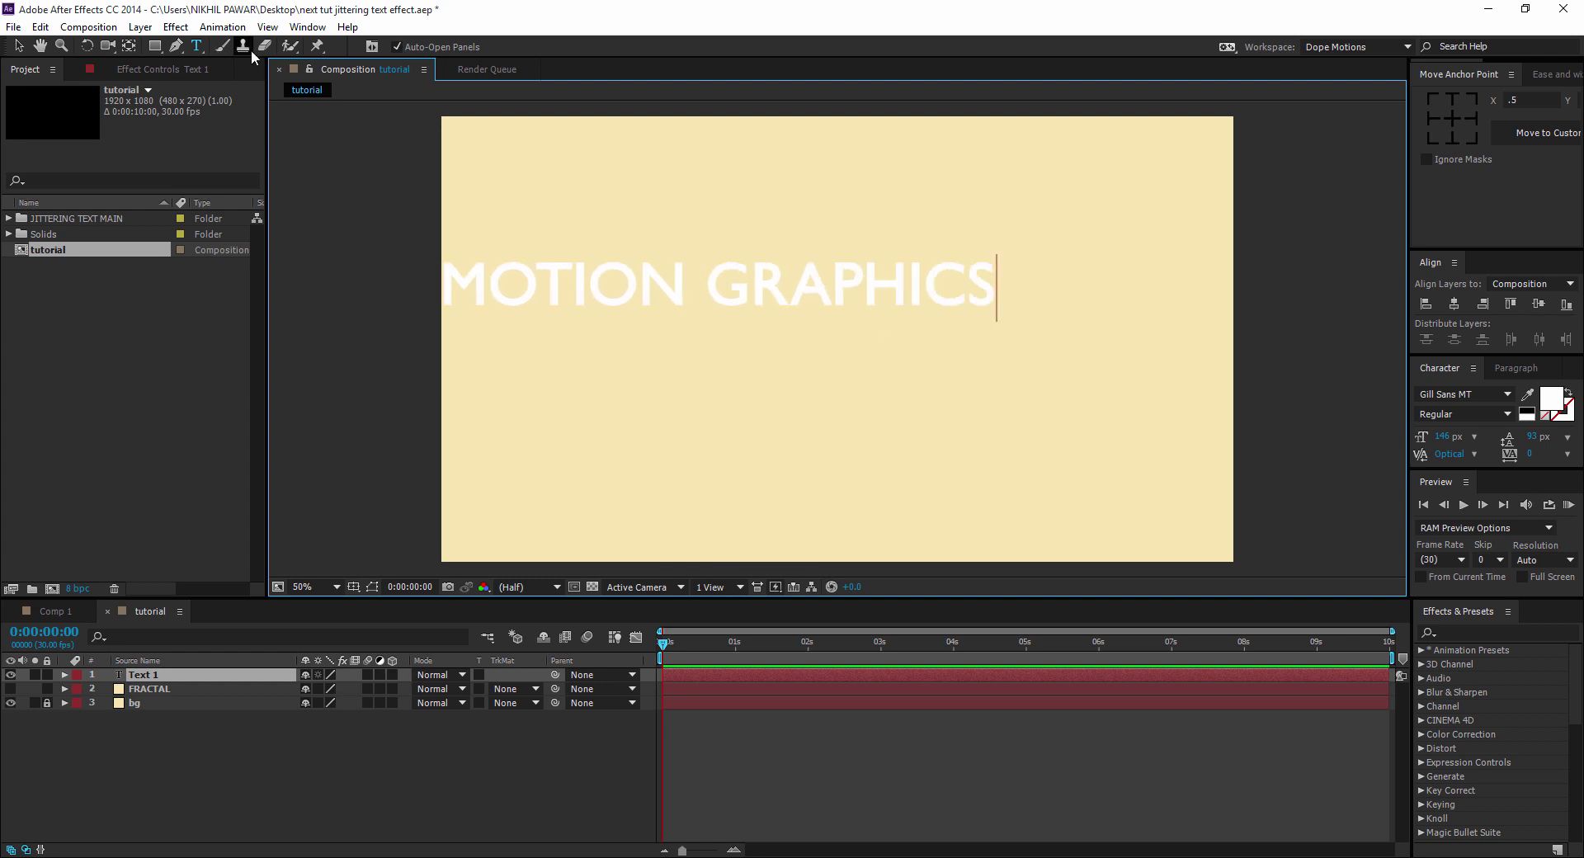
pyautogui.click(18, 46)
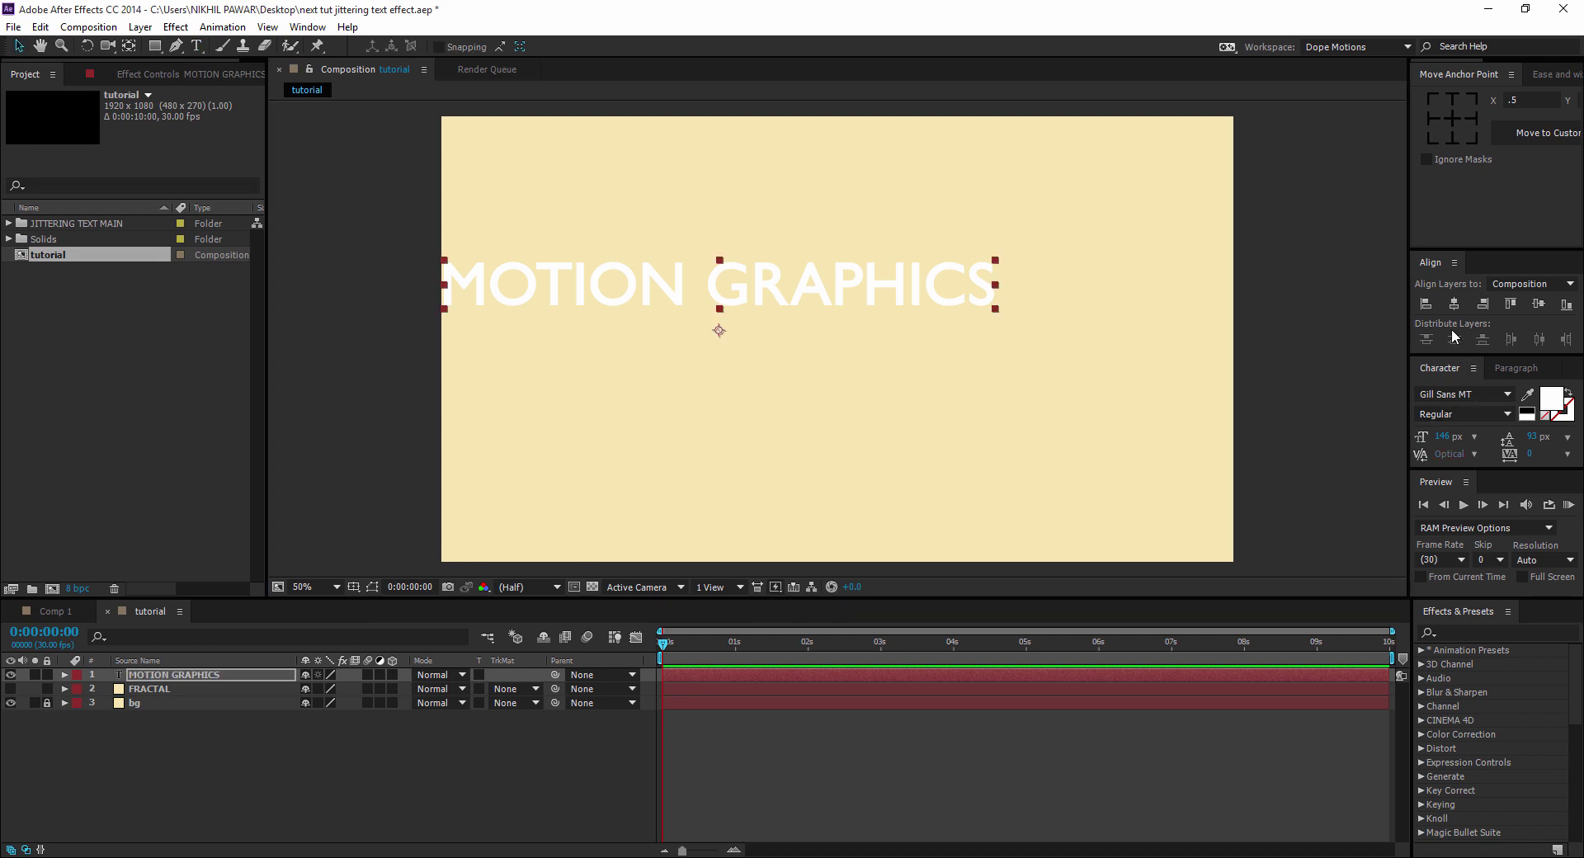
pyautogui.click(1454, 304)
pyautogui.click(1539, 304)
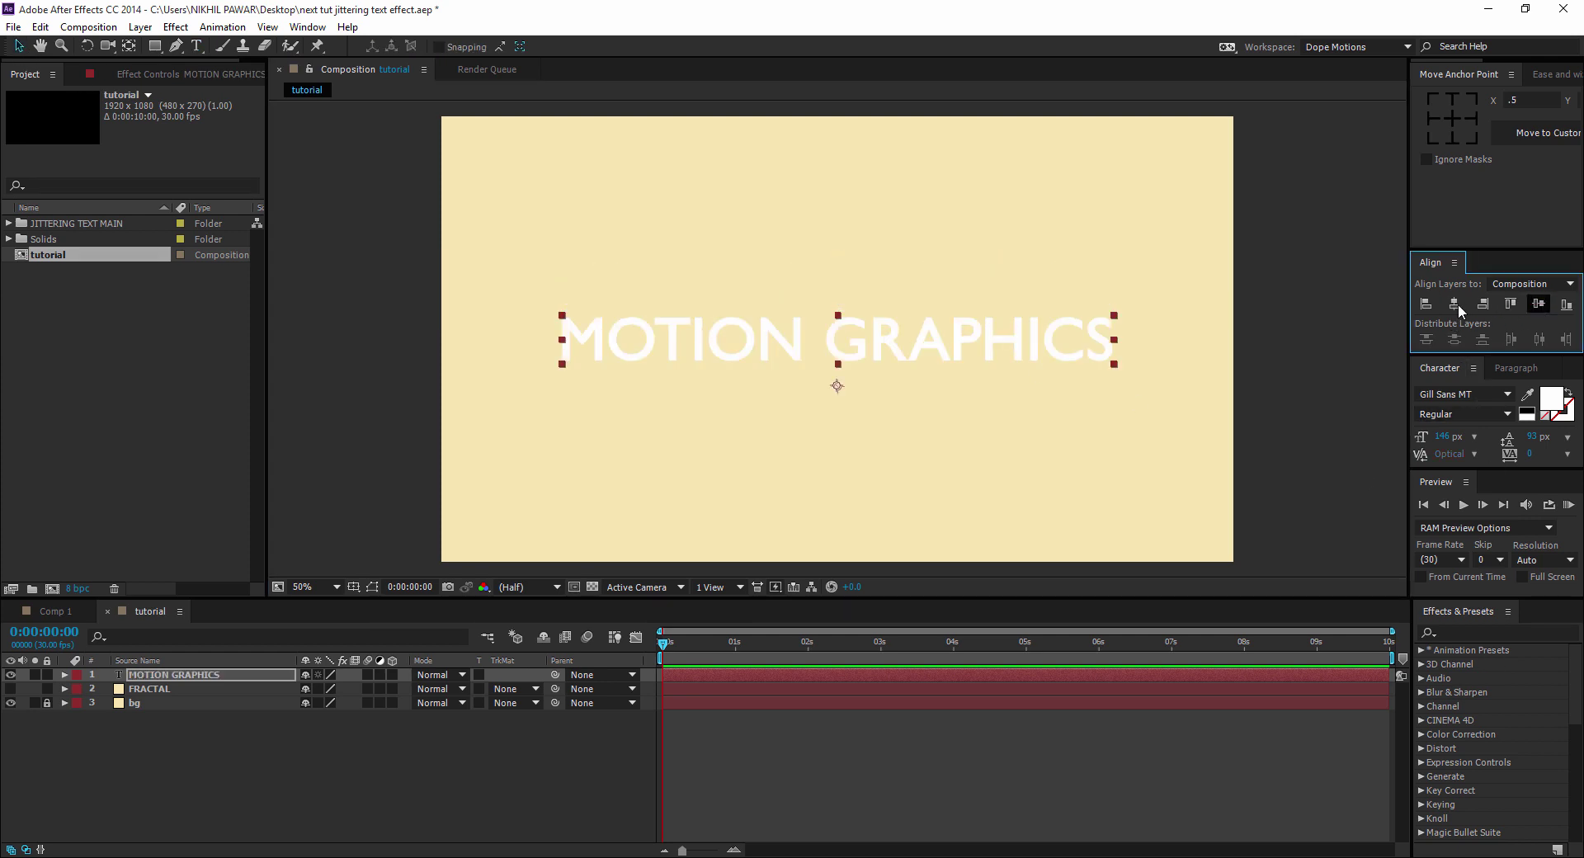
# Step: Make the title dark grey in the Geomanist font with Light weight
pyautogui.click(1551, 401)
pyautogui.moveTo(1192, 516); pyautogui.dragTo(1091, 530)
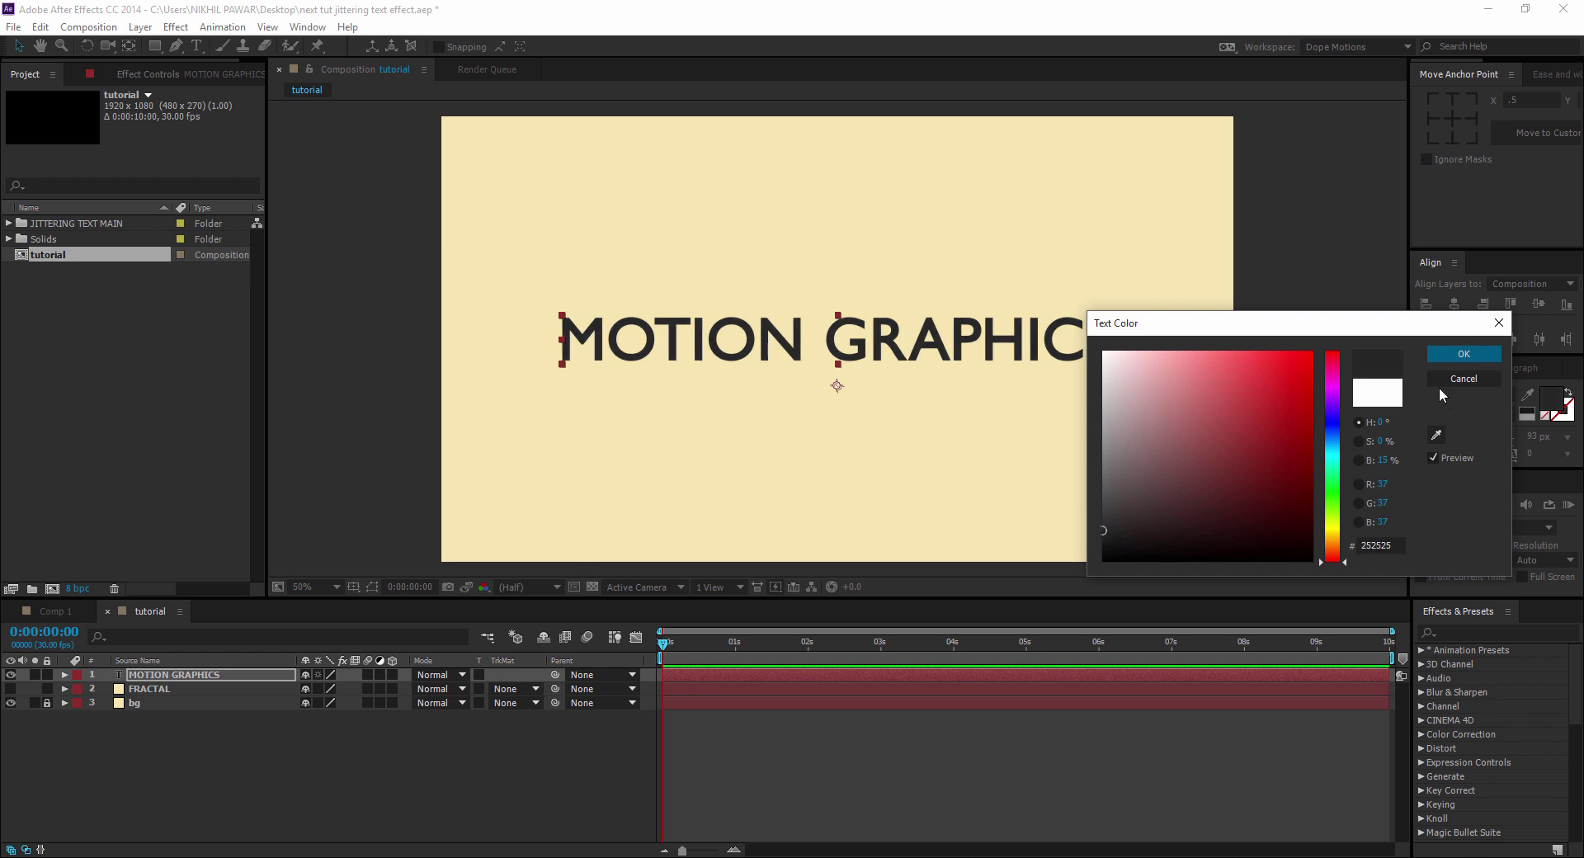
pyautogui.click(1463, 353)
pyautogui.click(1504, 415)
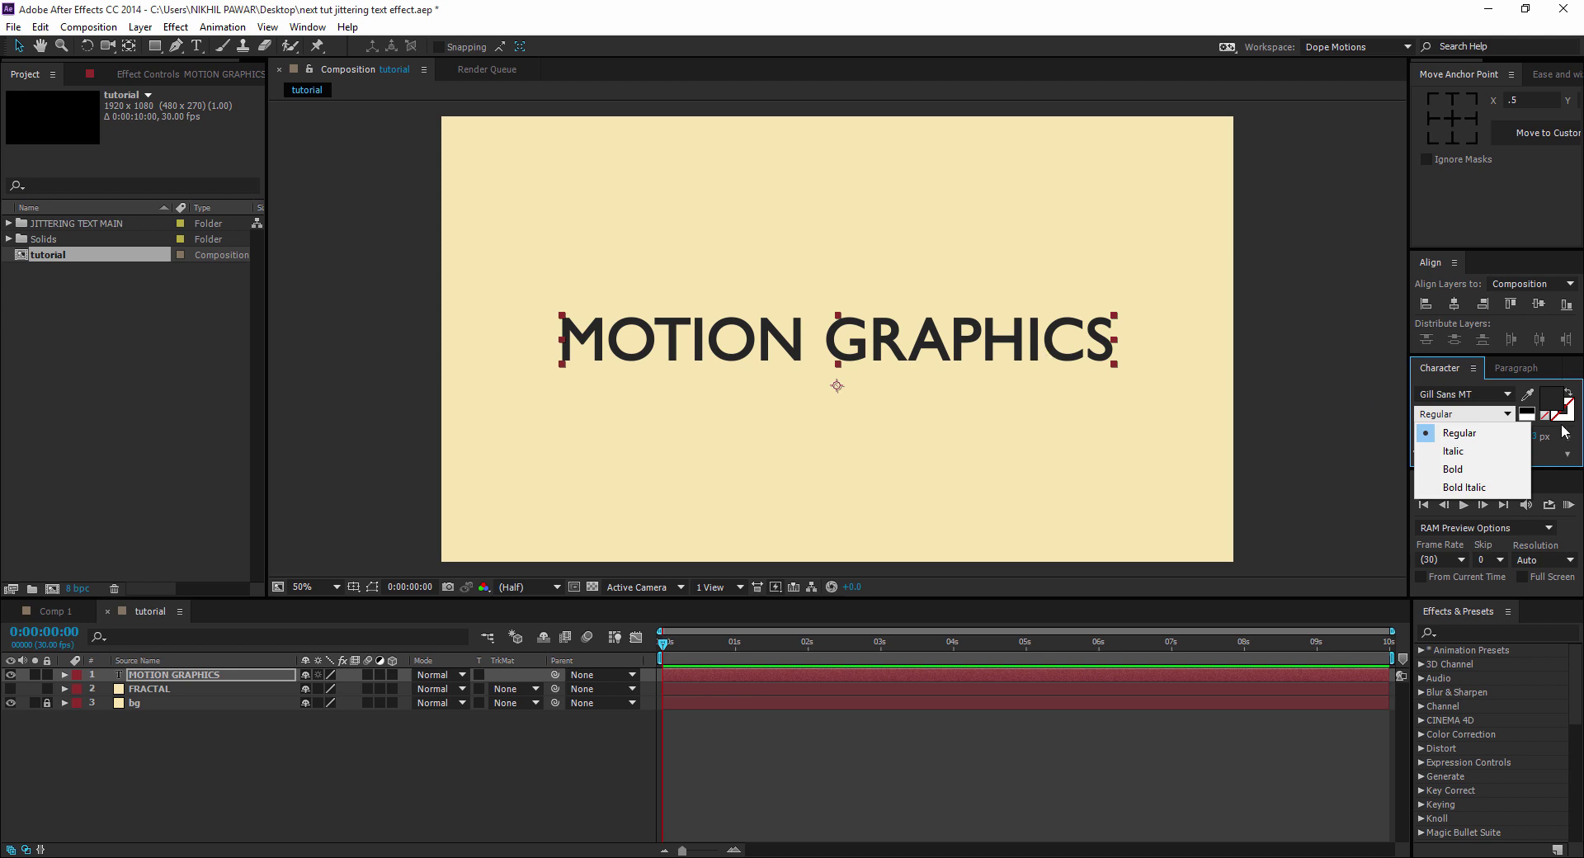
pyautogui.click(1473, 389)
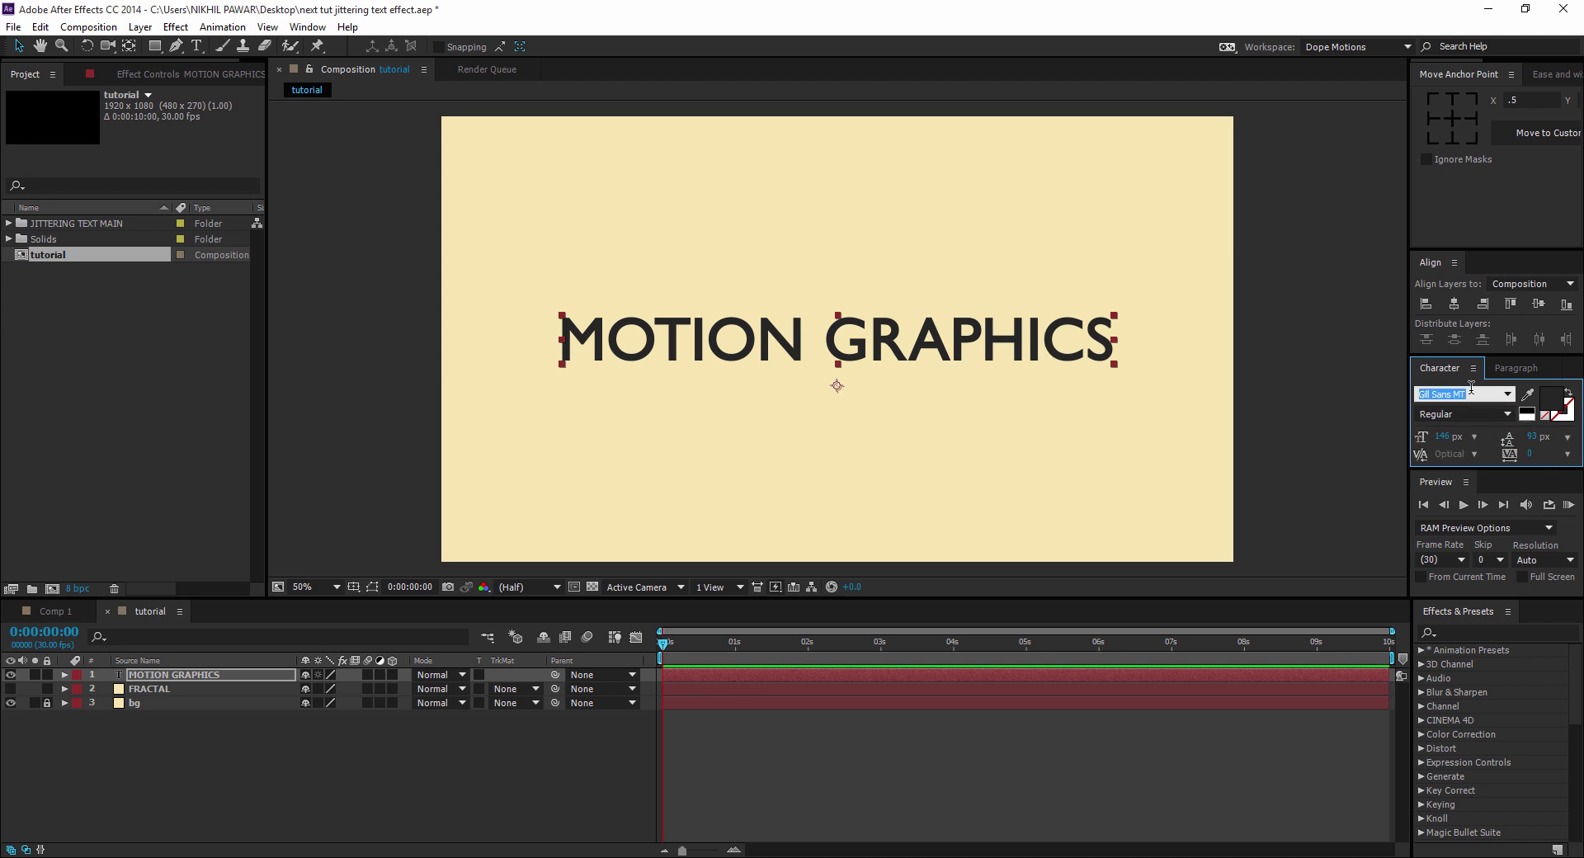
pyautogui.write('Geomanist')
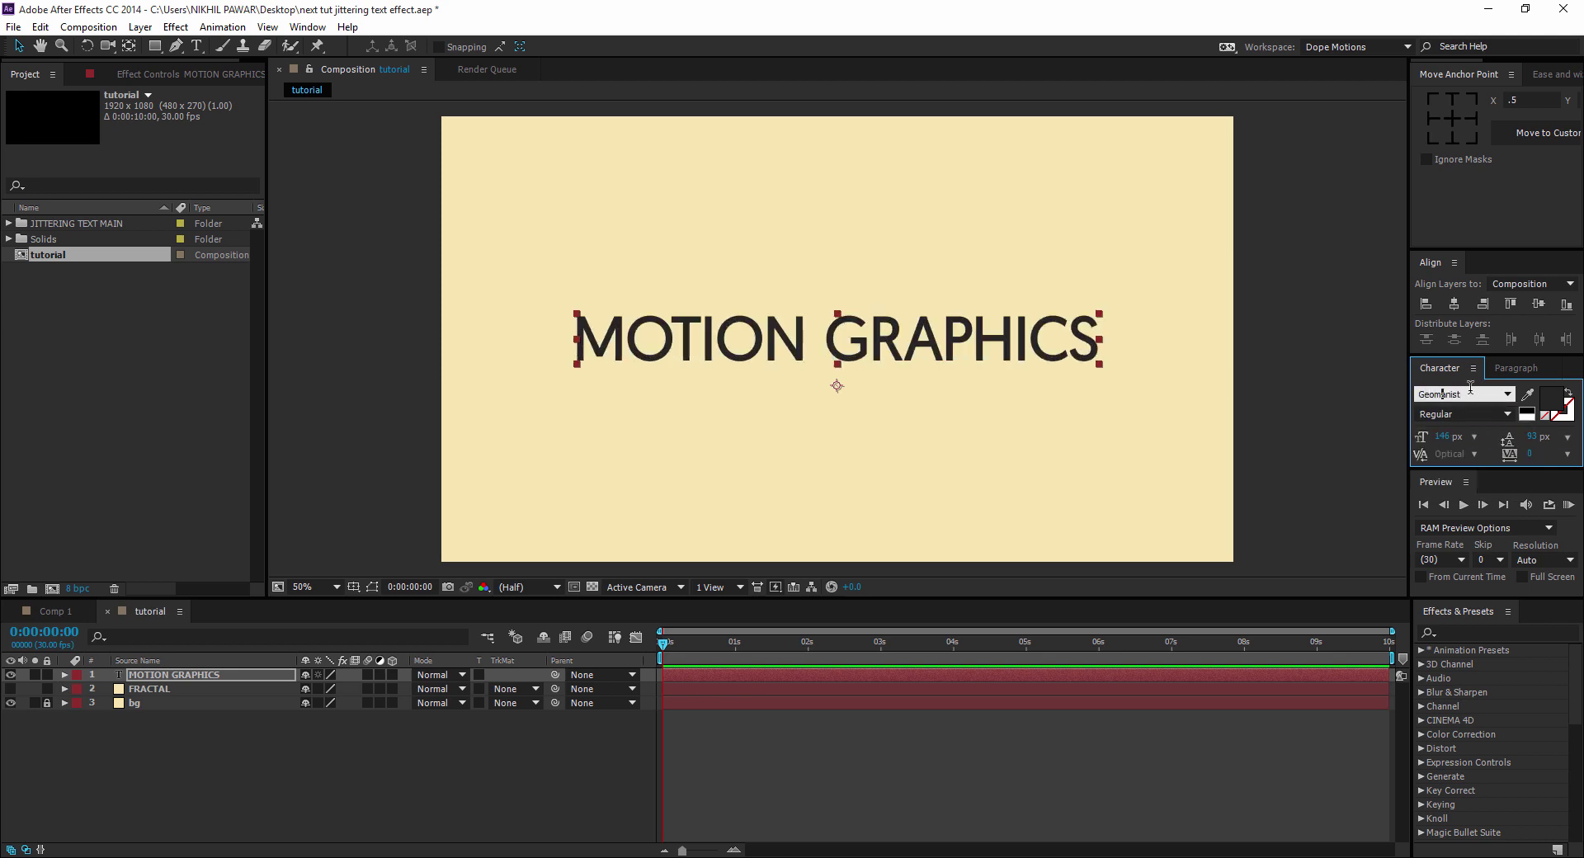
pyautogui.click(1491, 415)
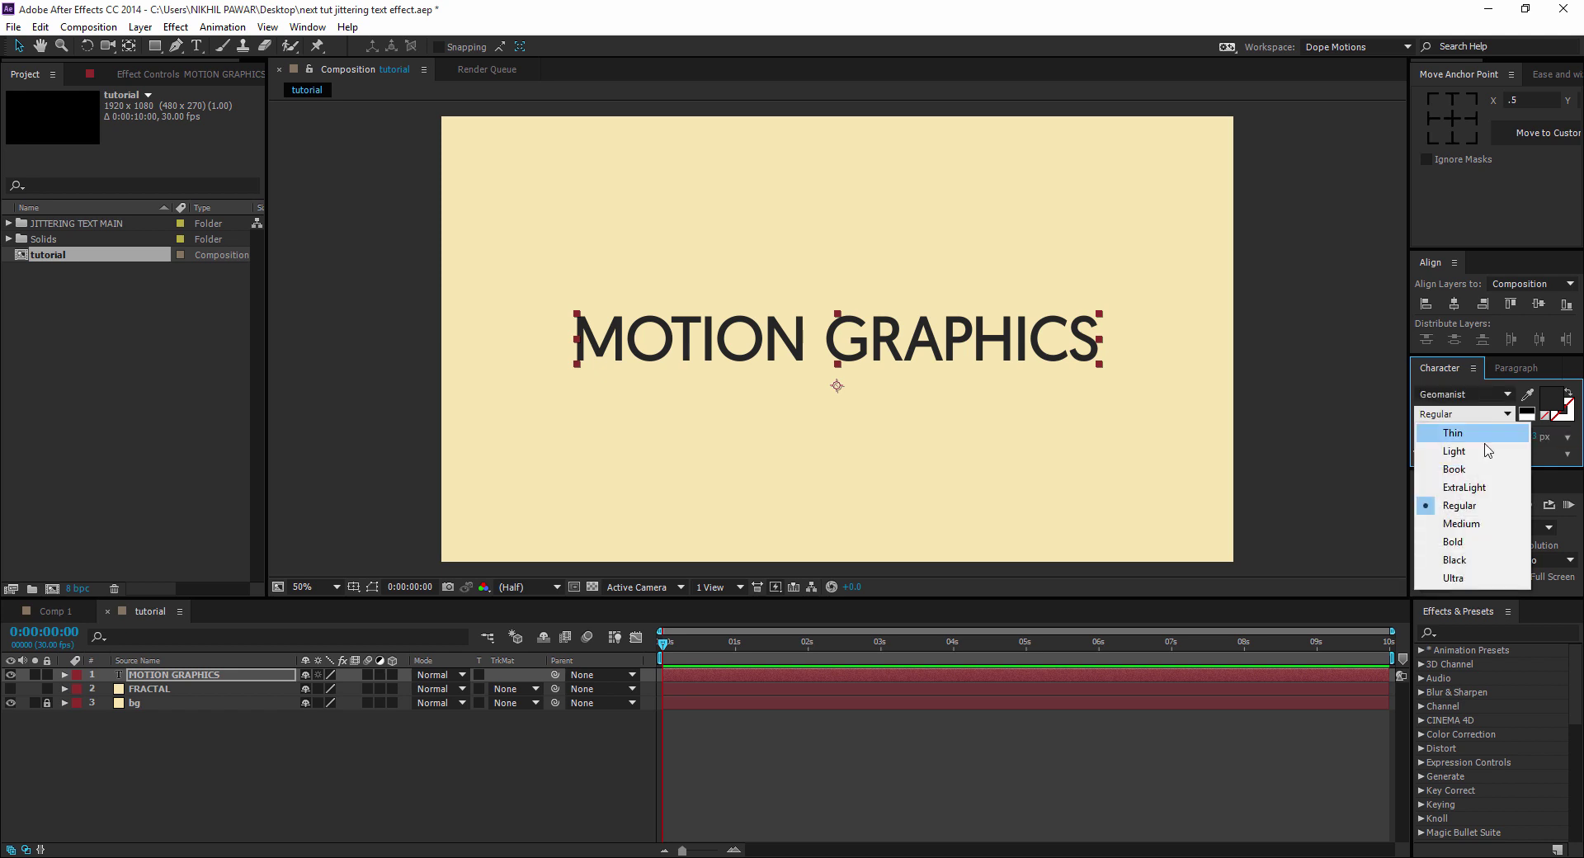
pyautogui.click(1472, 468)
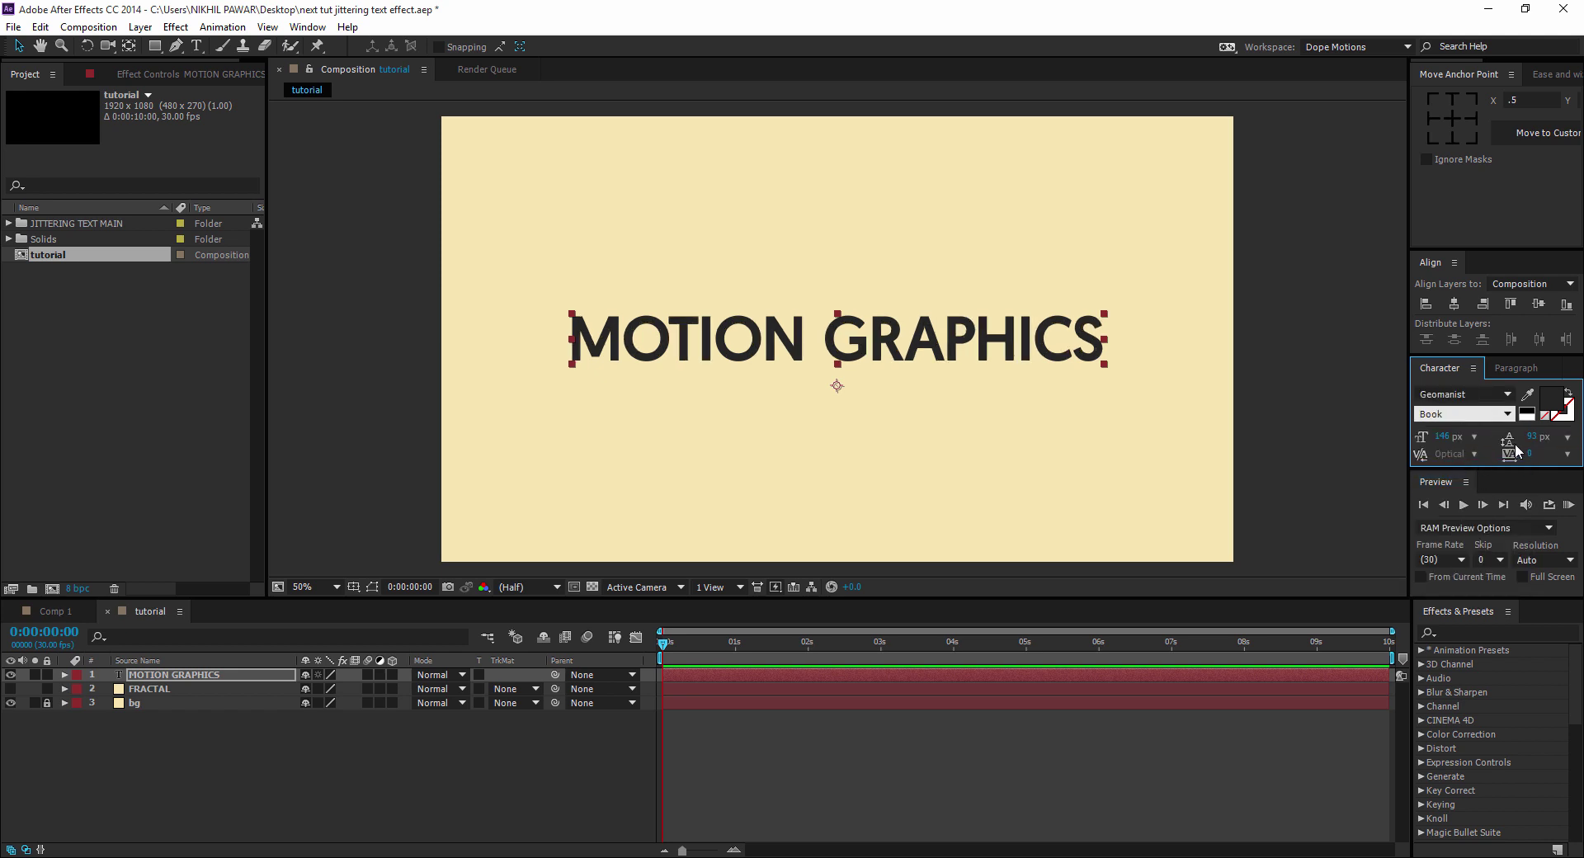
pyautogui.click(1506, 415)
pyautogui.click(1468, 450)
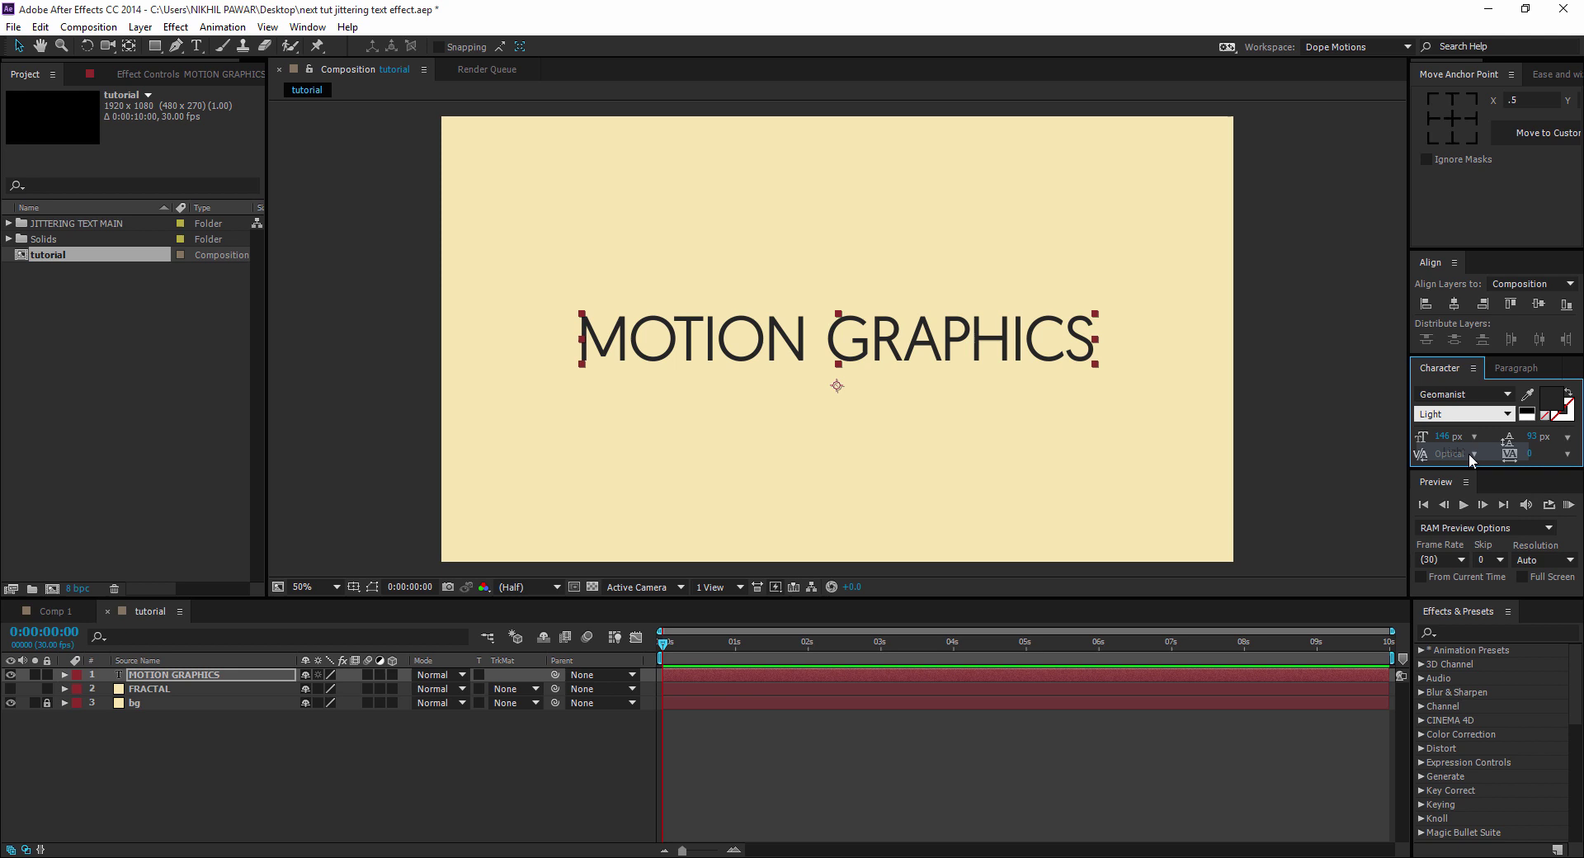
# Step: Resize the text to 128 px, centre its anchor point, and re-centre it in the composition
pyautogui.click(399, 753)
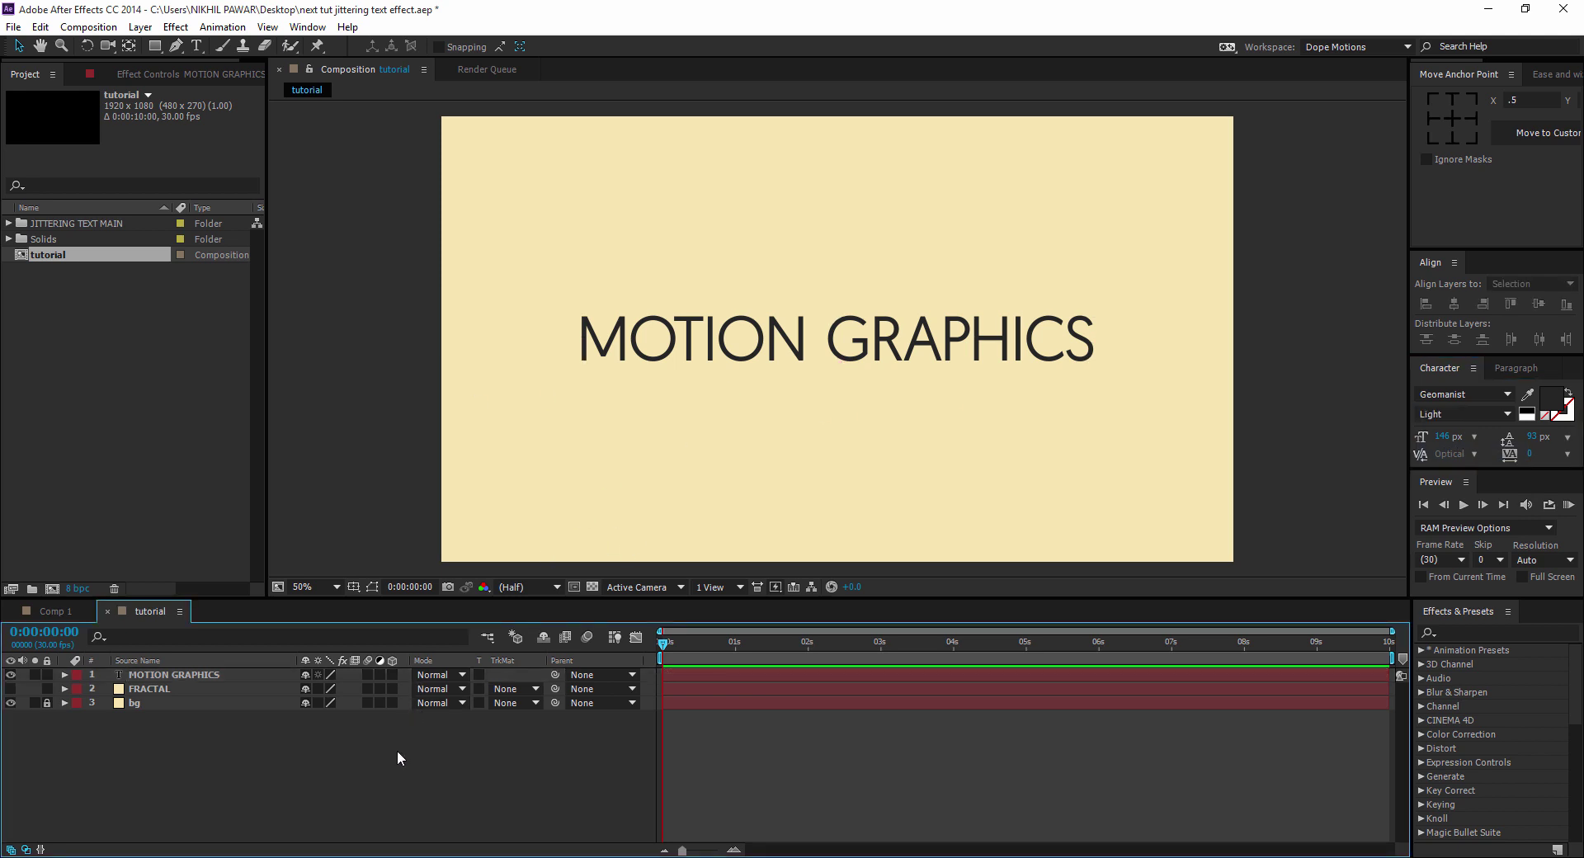
pyautogui.click(174, 675)
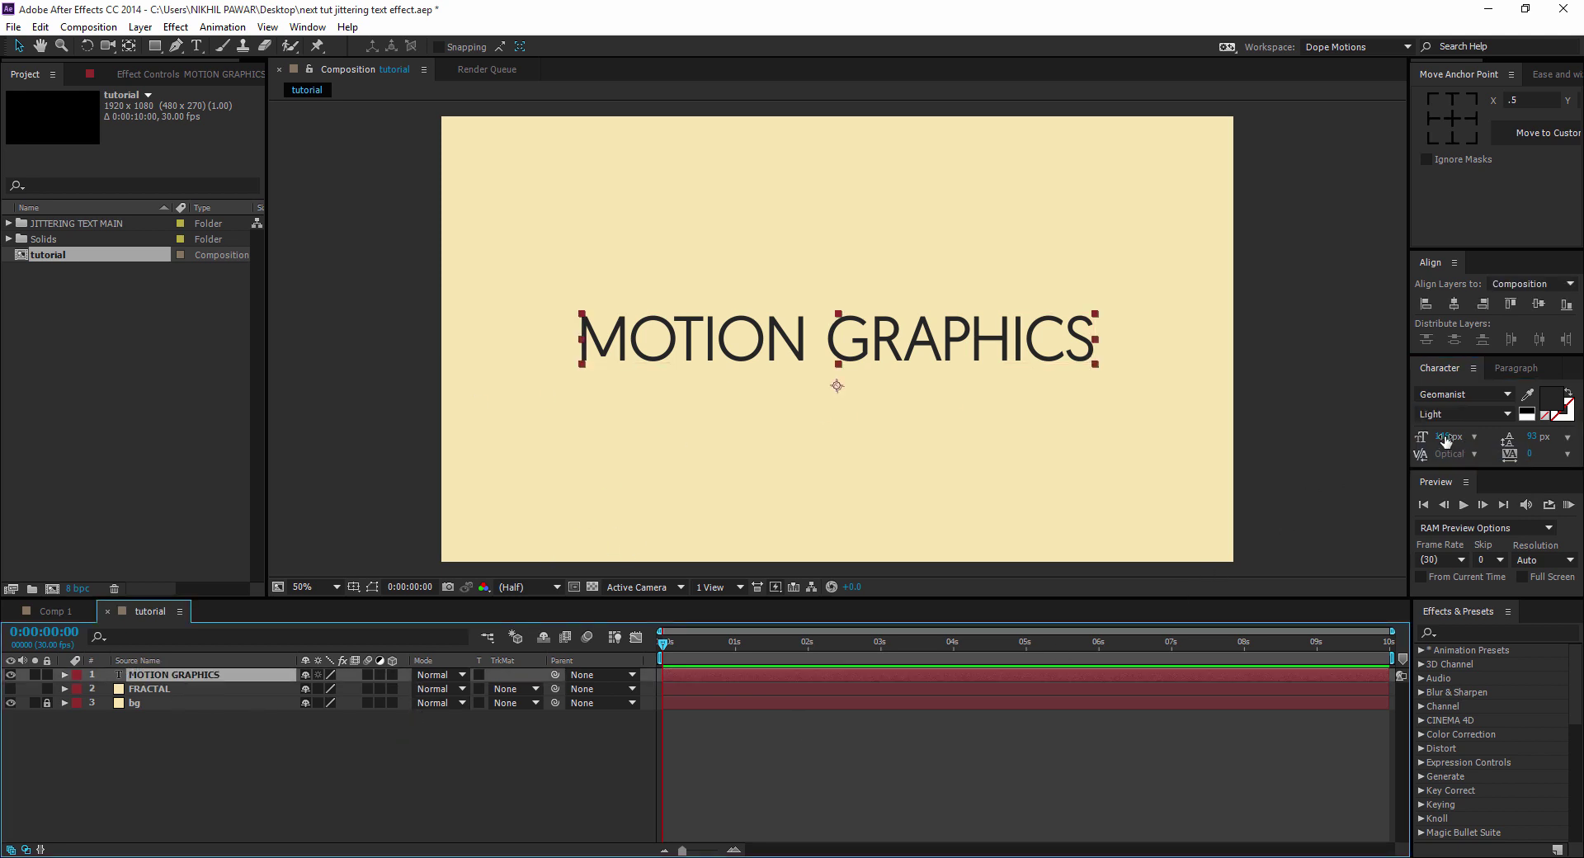
pyautogui.moveTo(1445, 441); pyautogui.dragTo(1437, 459)
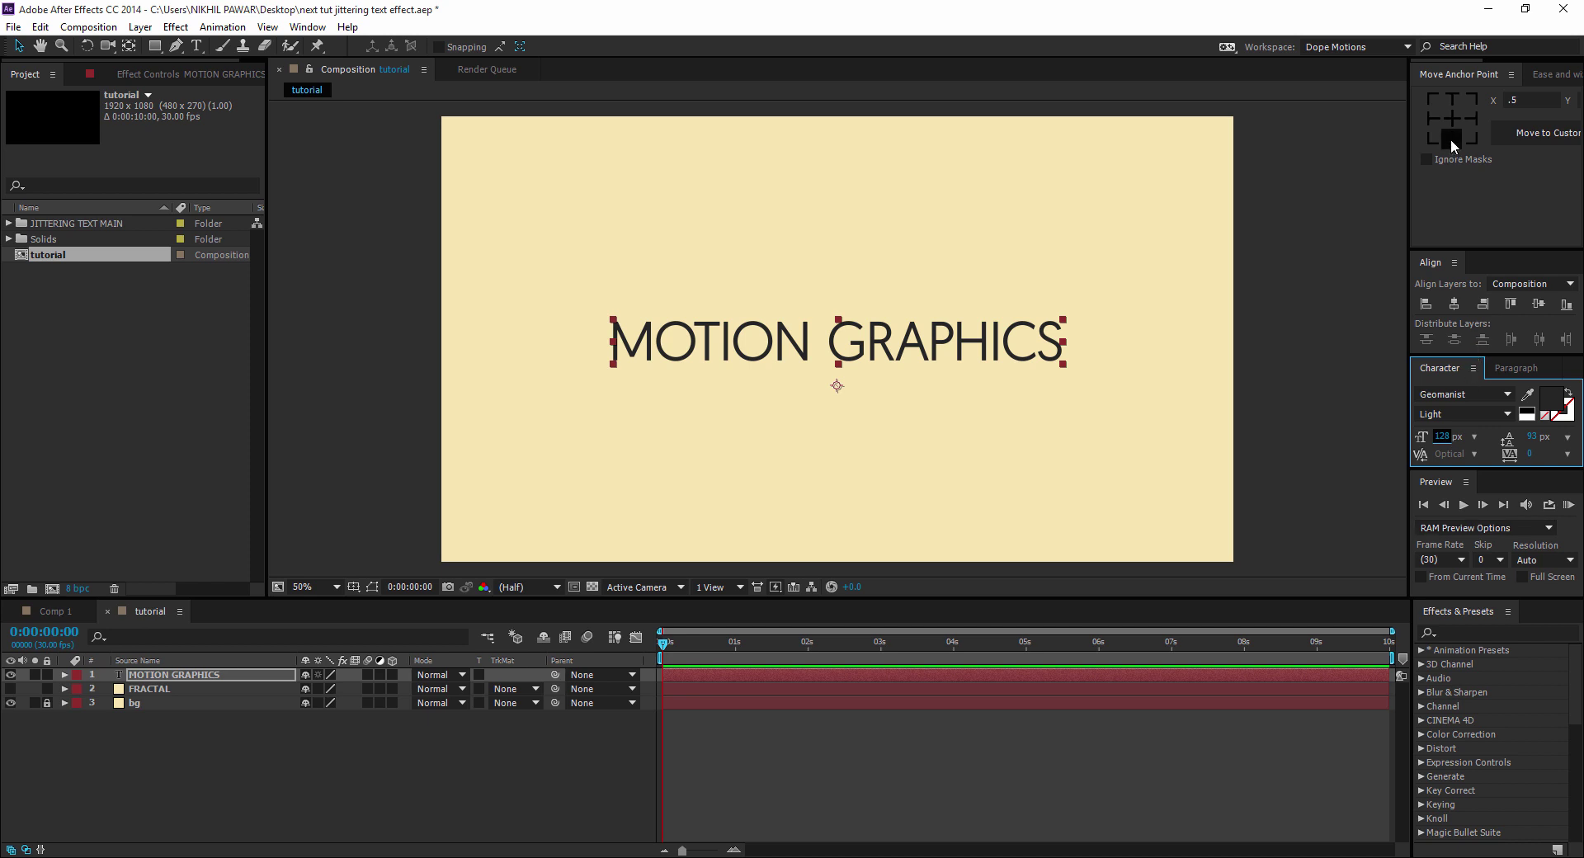
pyautogui.click(1452, 118)
pyautogui.click(1454, 303)
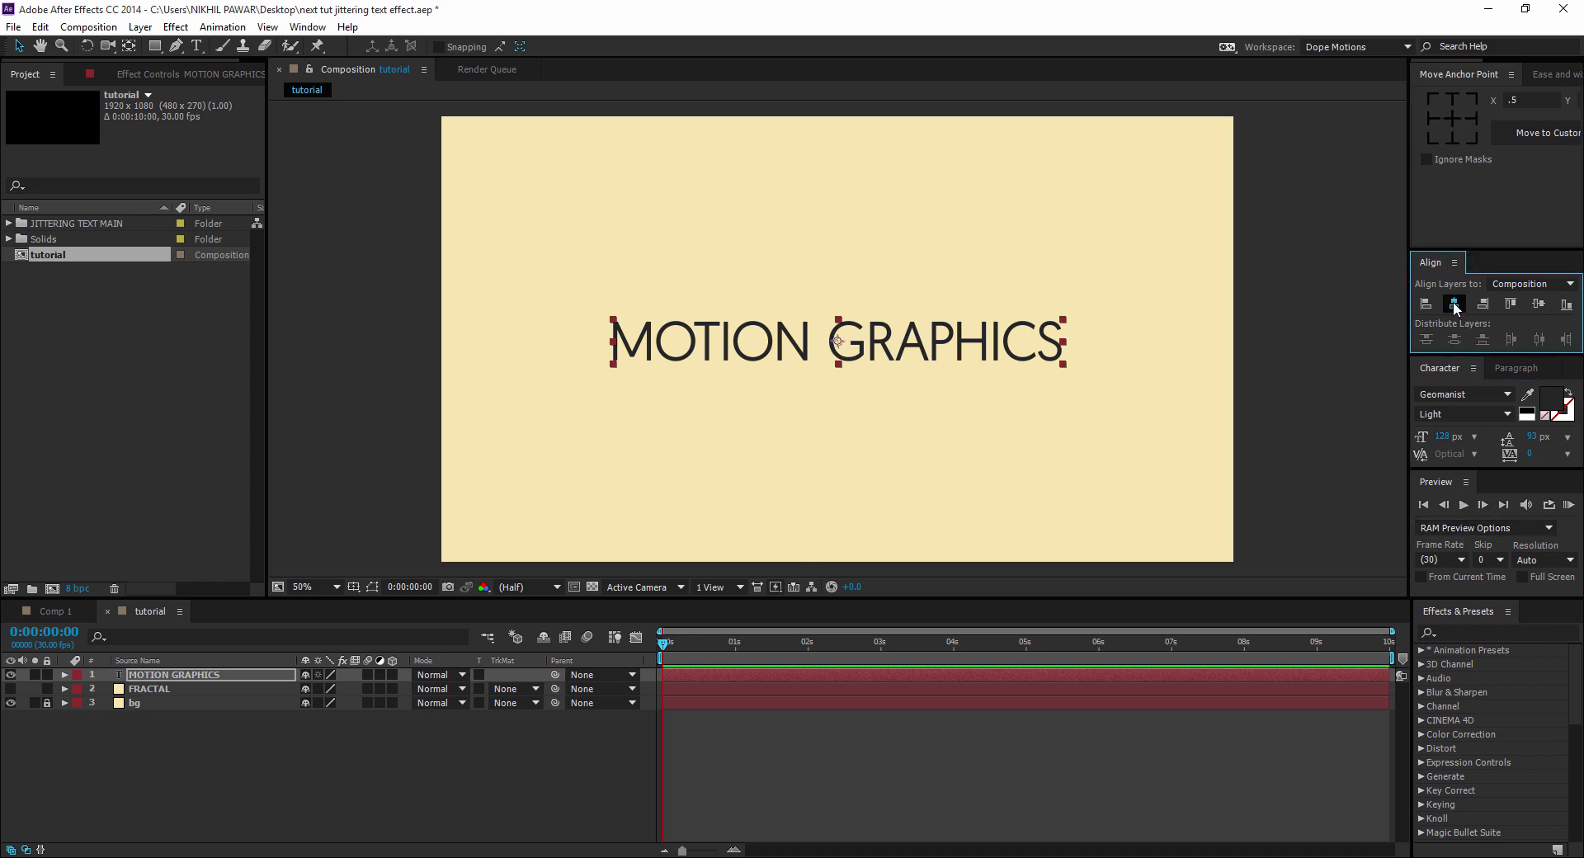
pyautogui.click(1538, 303)
pyautogui.click(297, 750)
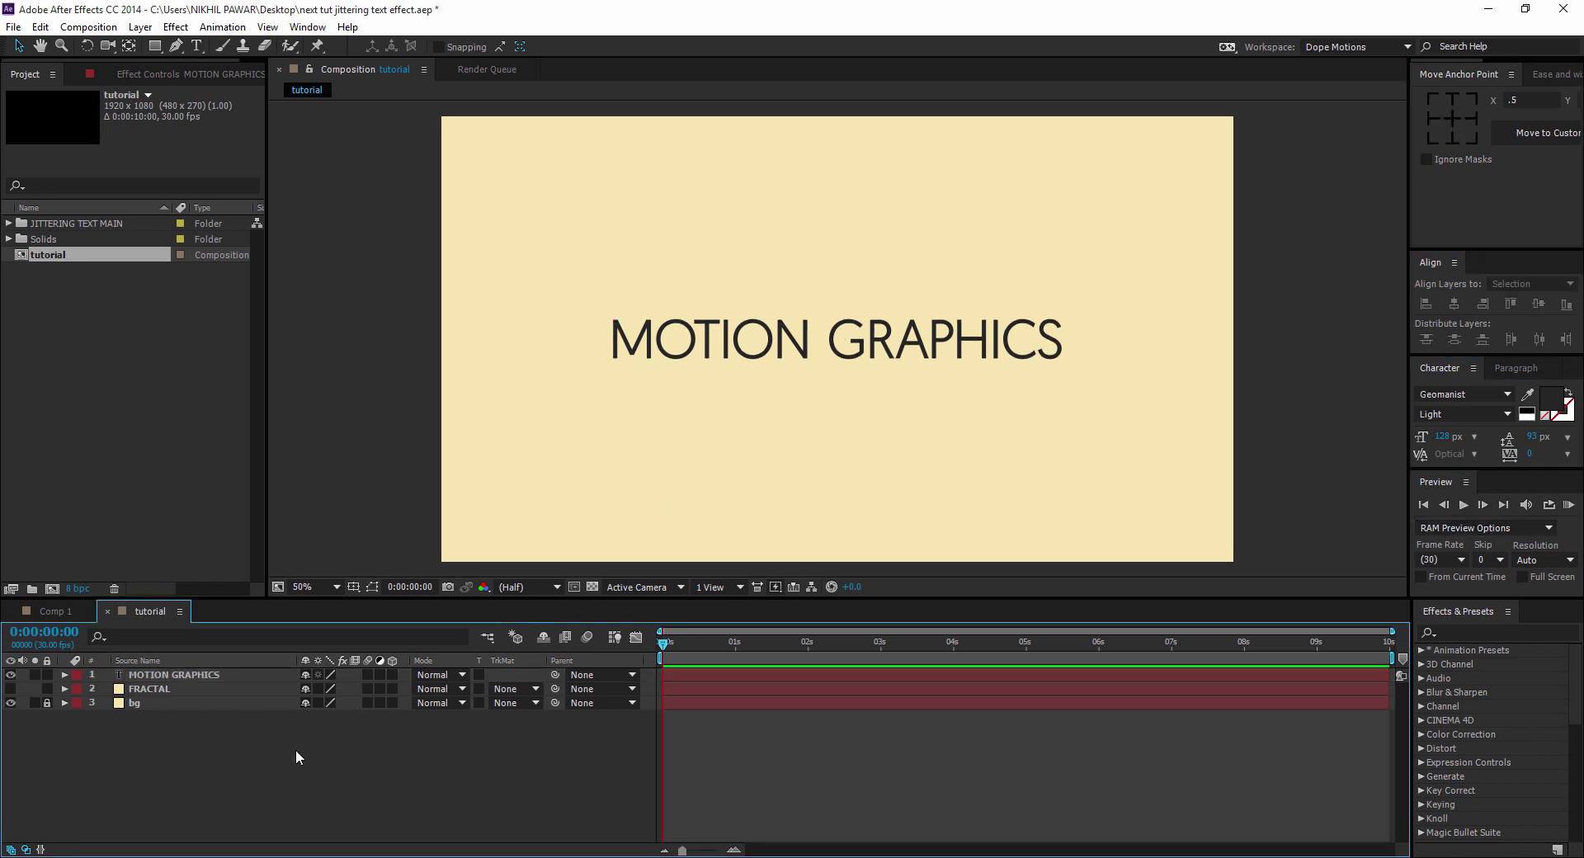
# Step: Apply Fractal Noise to the FRACTAL layer and make the layer visible
pyautogui.write('fractal')
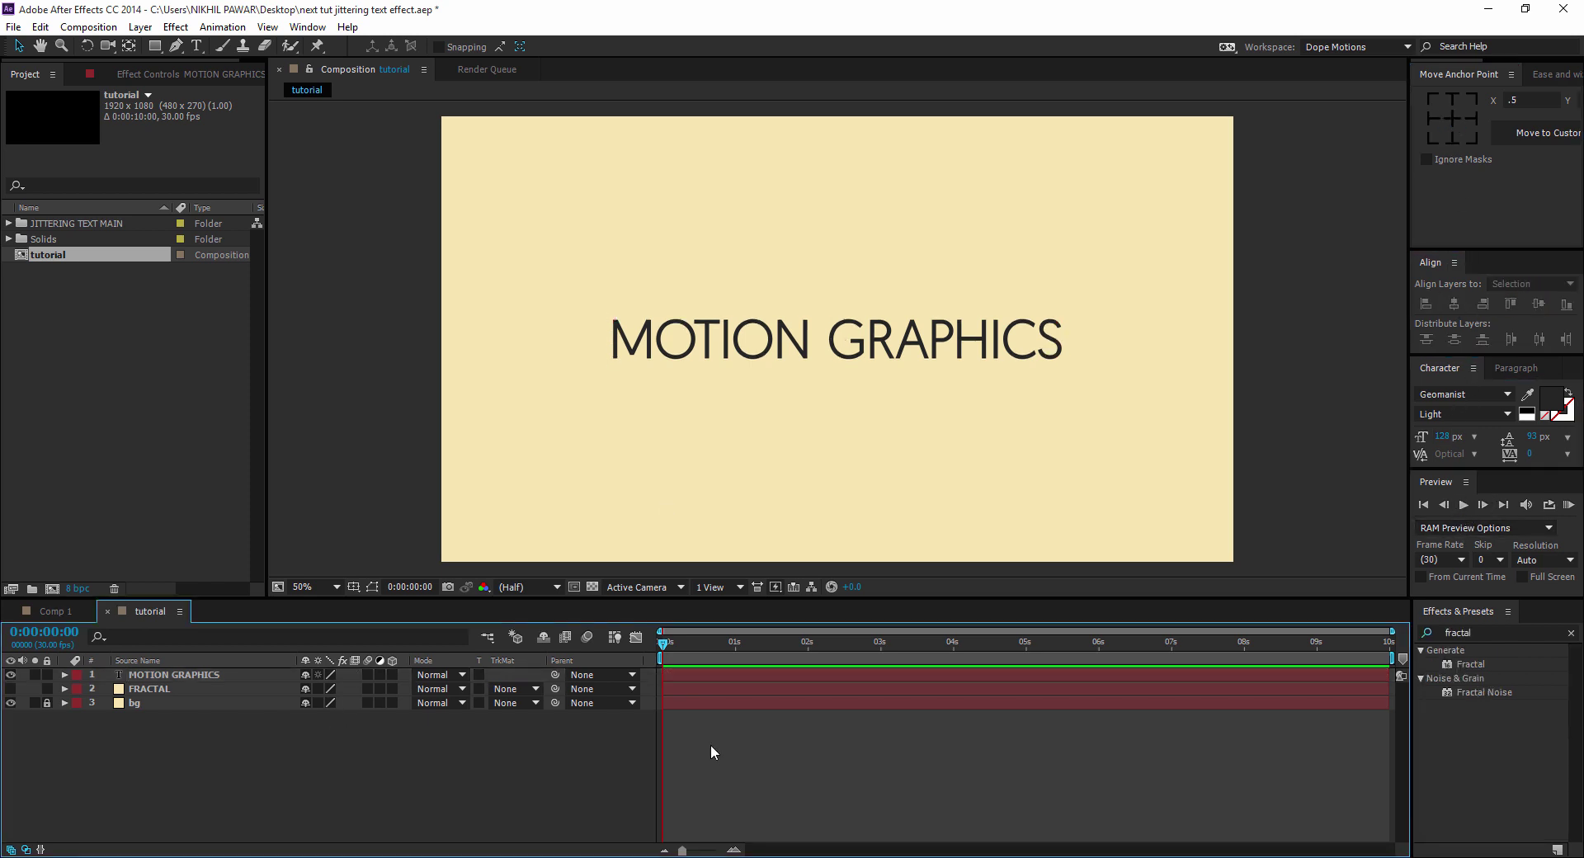
pyautogui.click(165, 691)
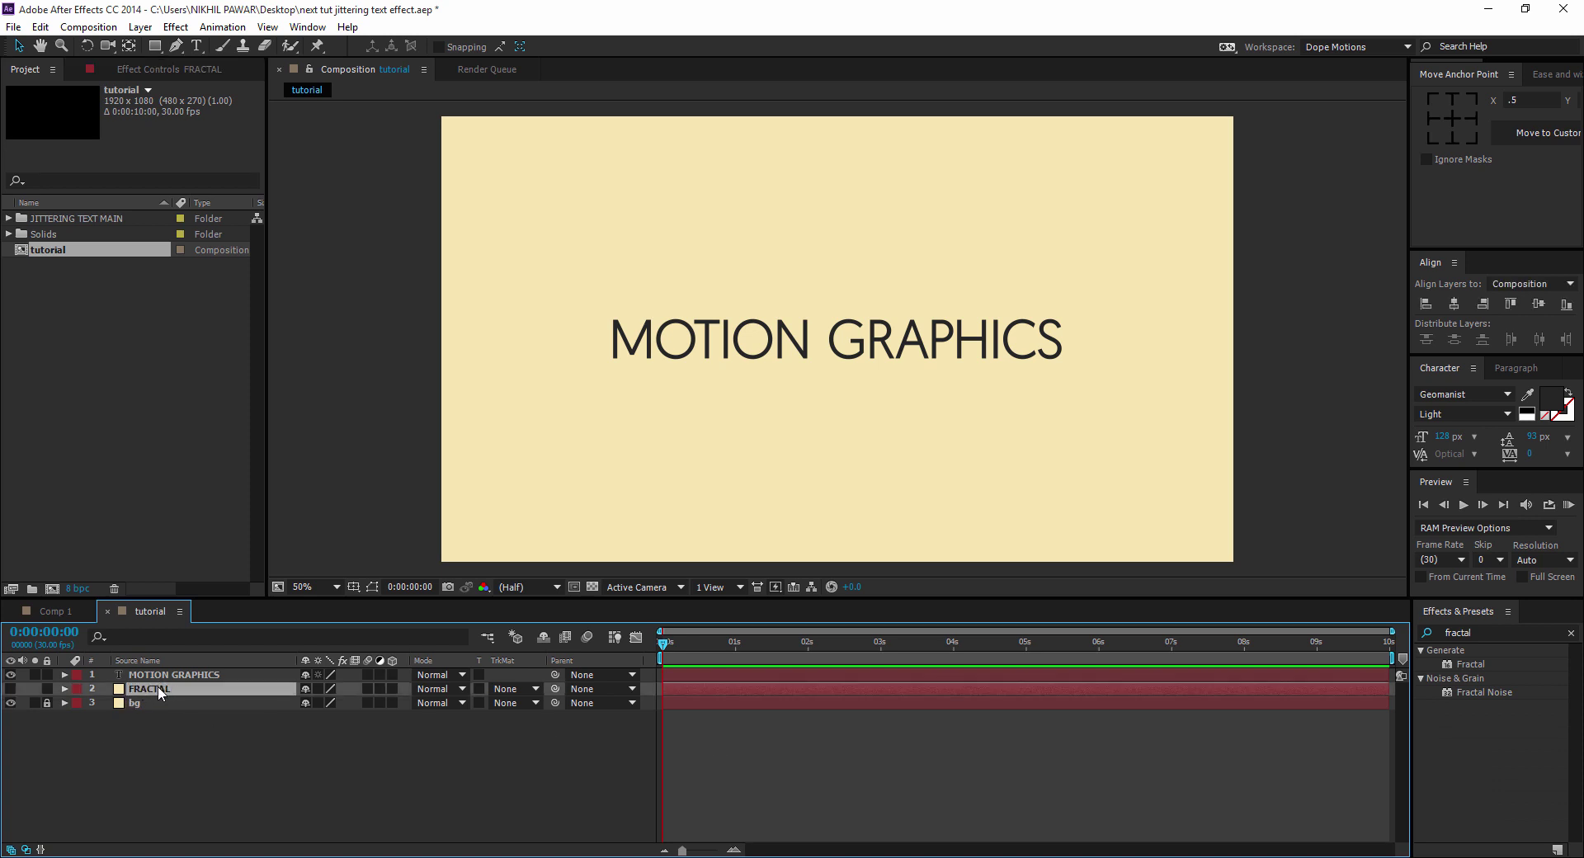
pyautogui.hotkey('ctrl', 'a')
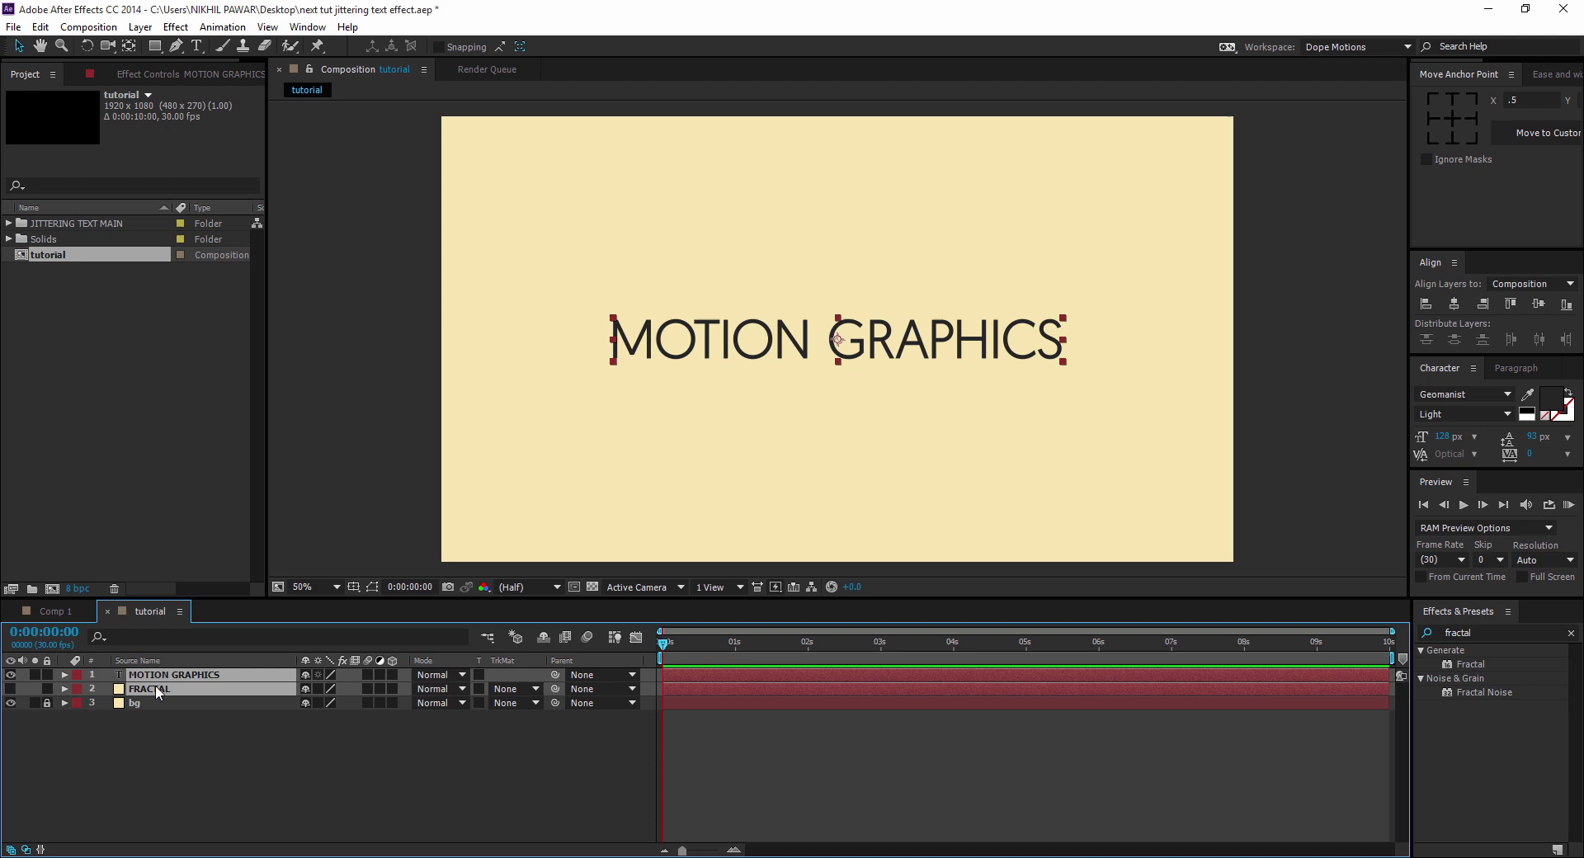
pyautogui.click(158, 691)
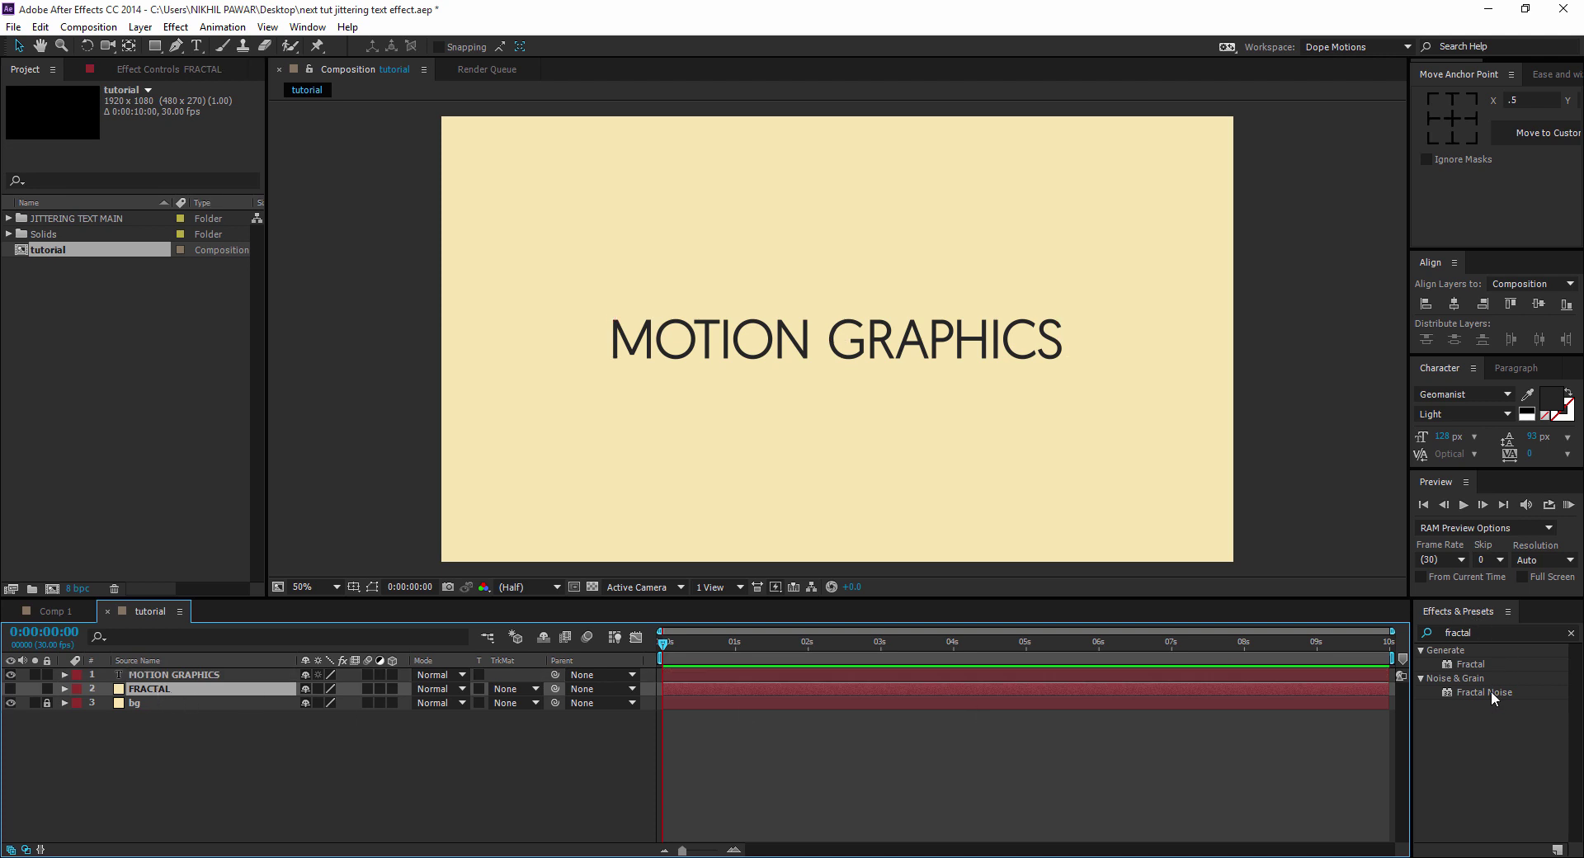
pyautogui.moveTo(1492, 690); pyautogui.dragTo(239, 693)
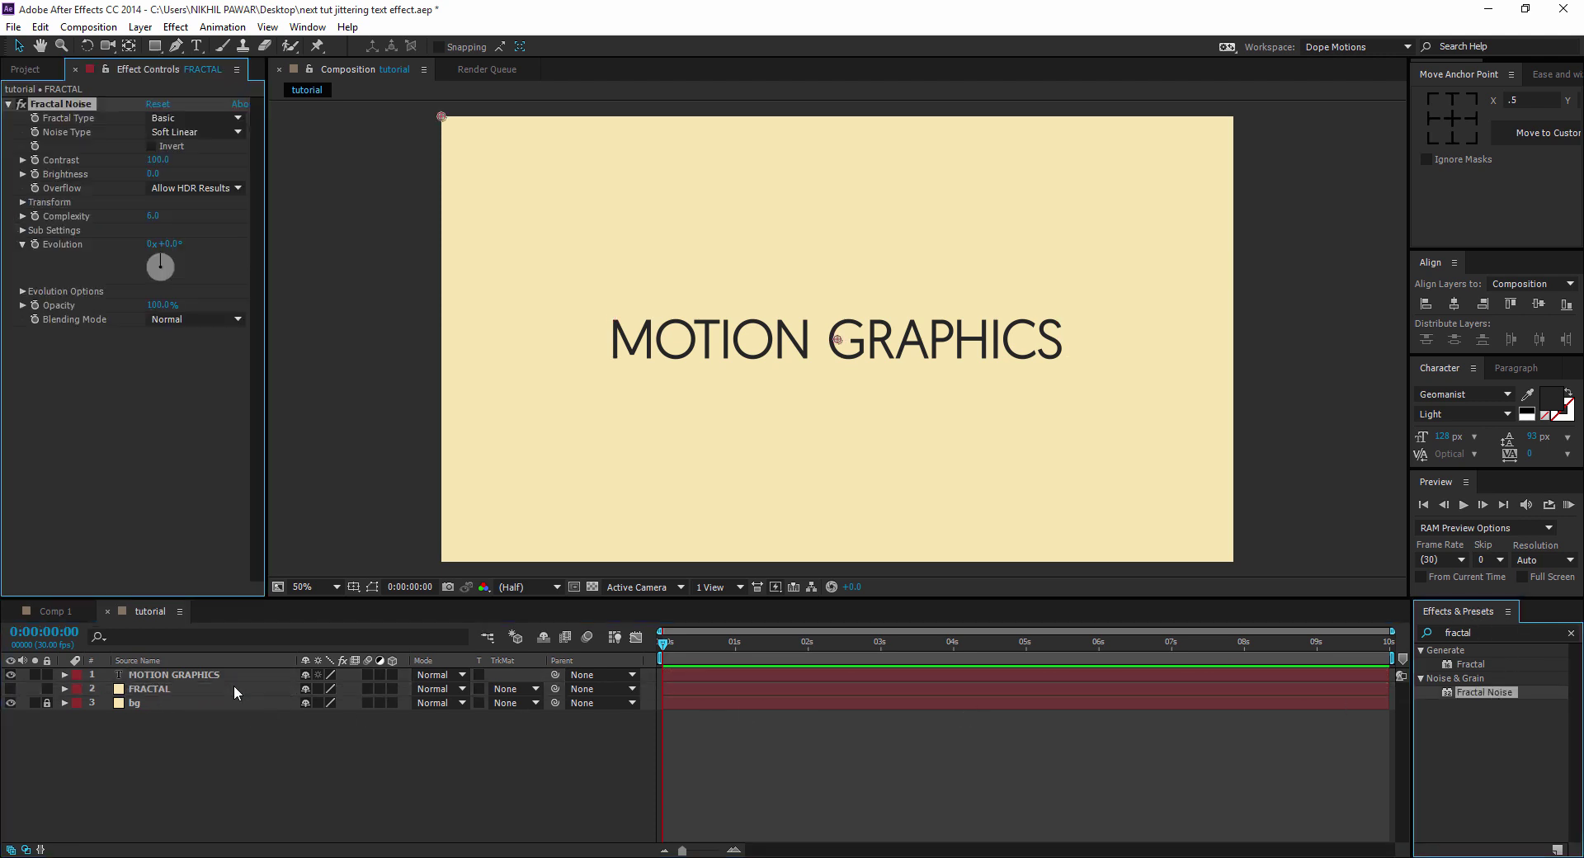
pyautogui.click(10, 688)
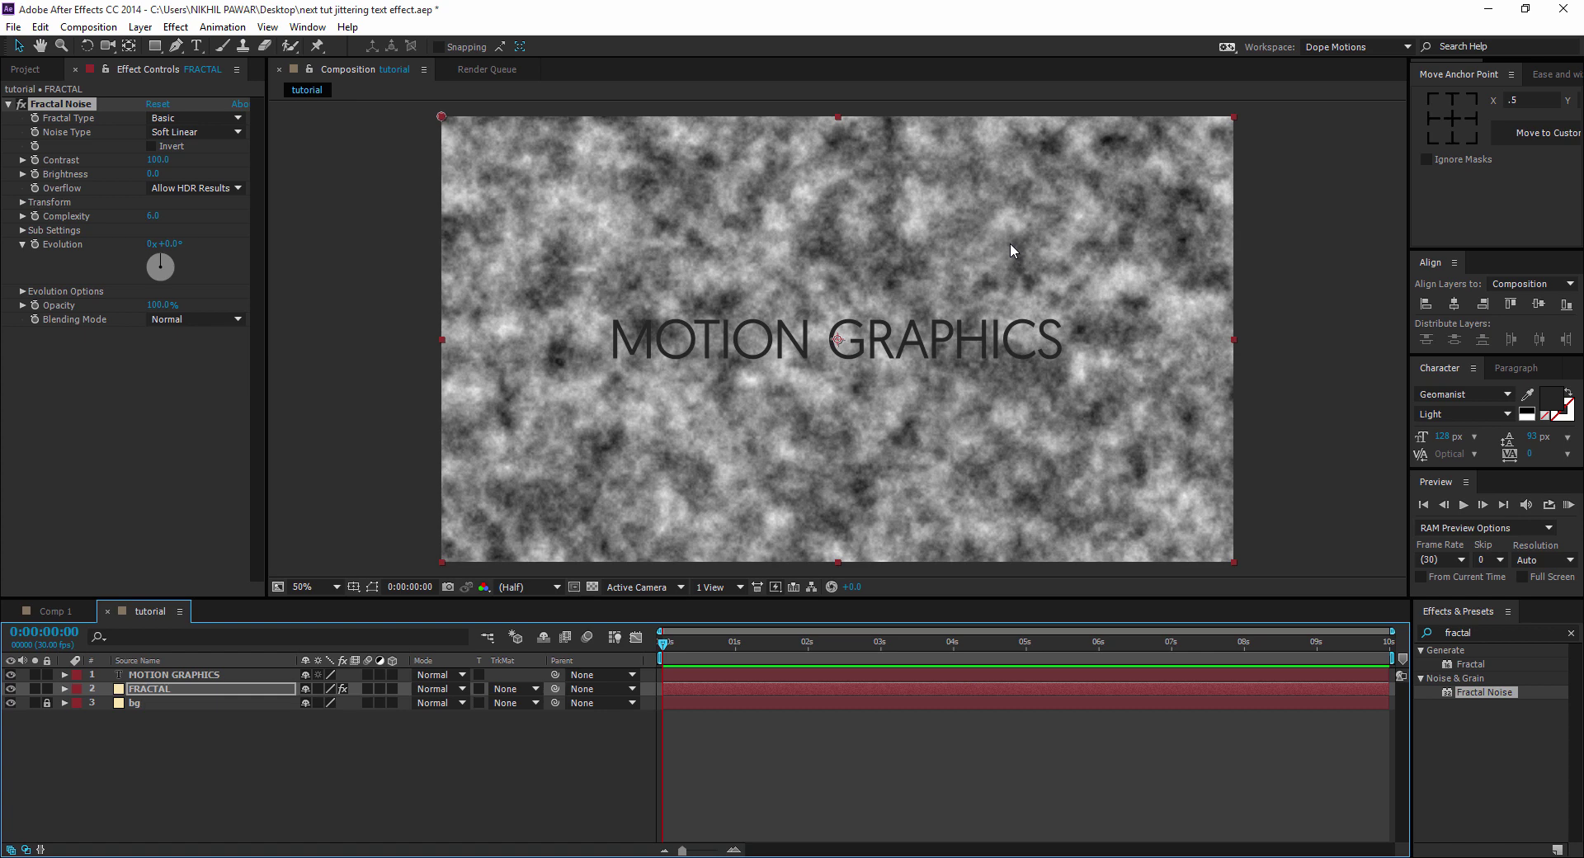
# Step: Set Fractal Noise to Dynamic type, Linear noise, Contrast 120 and Random Seed 0
pyautogui.click(210, 118)
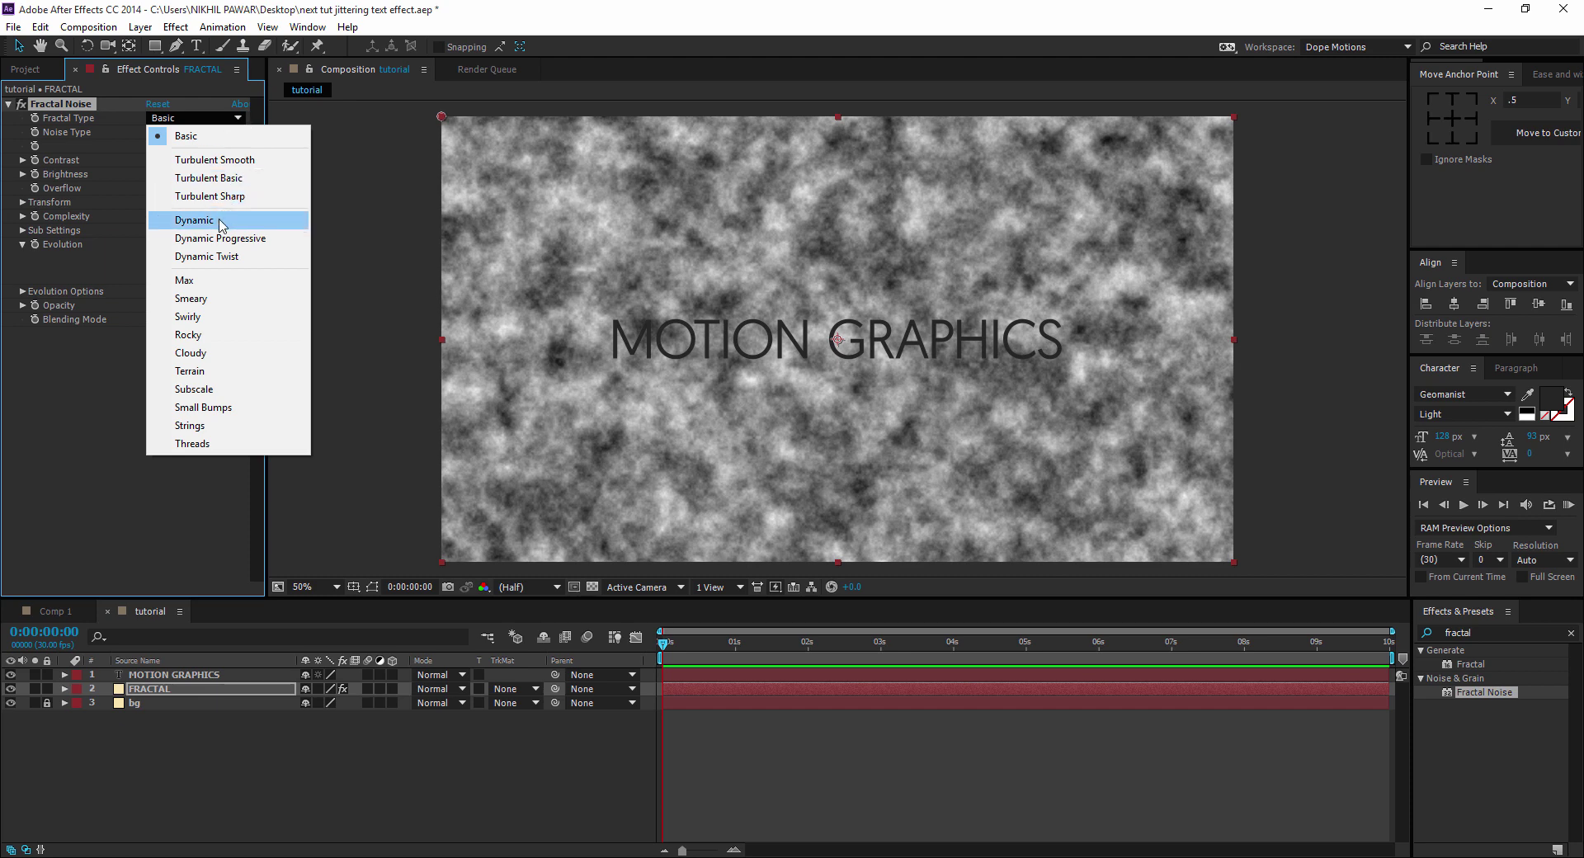
pyautogui.click(220, 222)
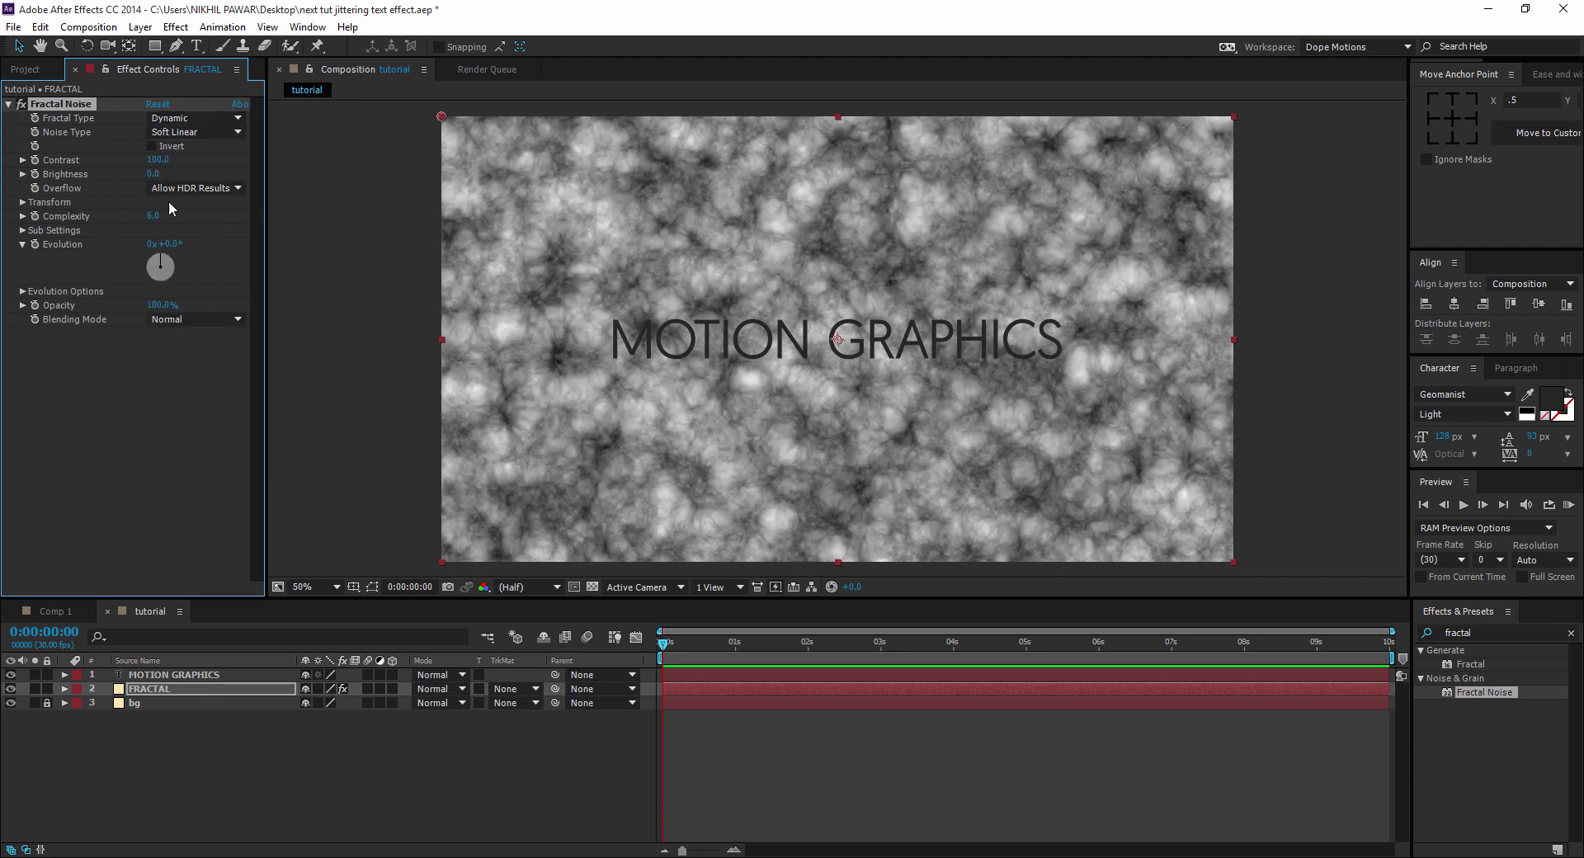
pyautogui.click(199, 132)
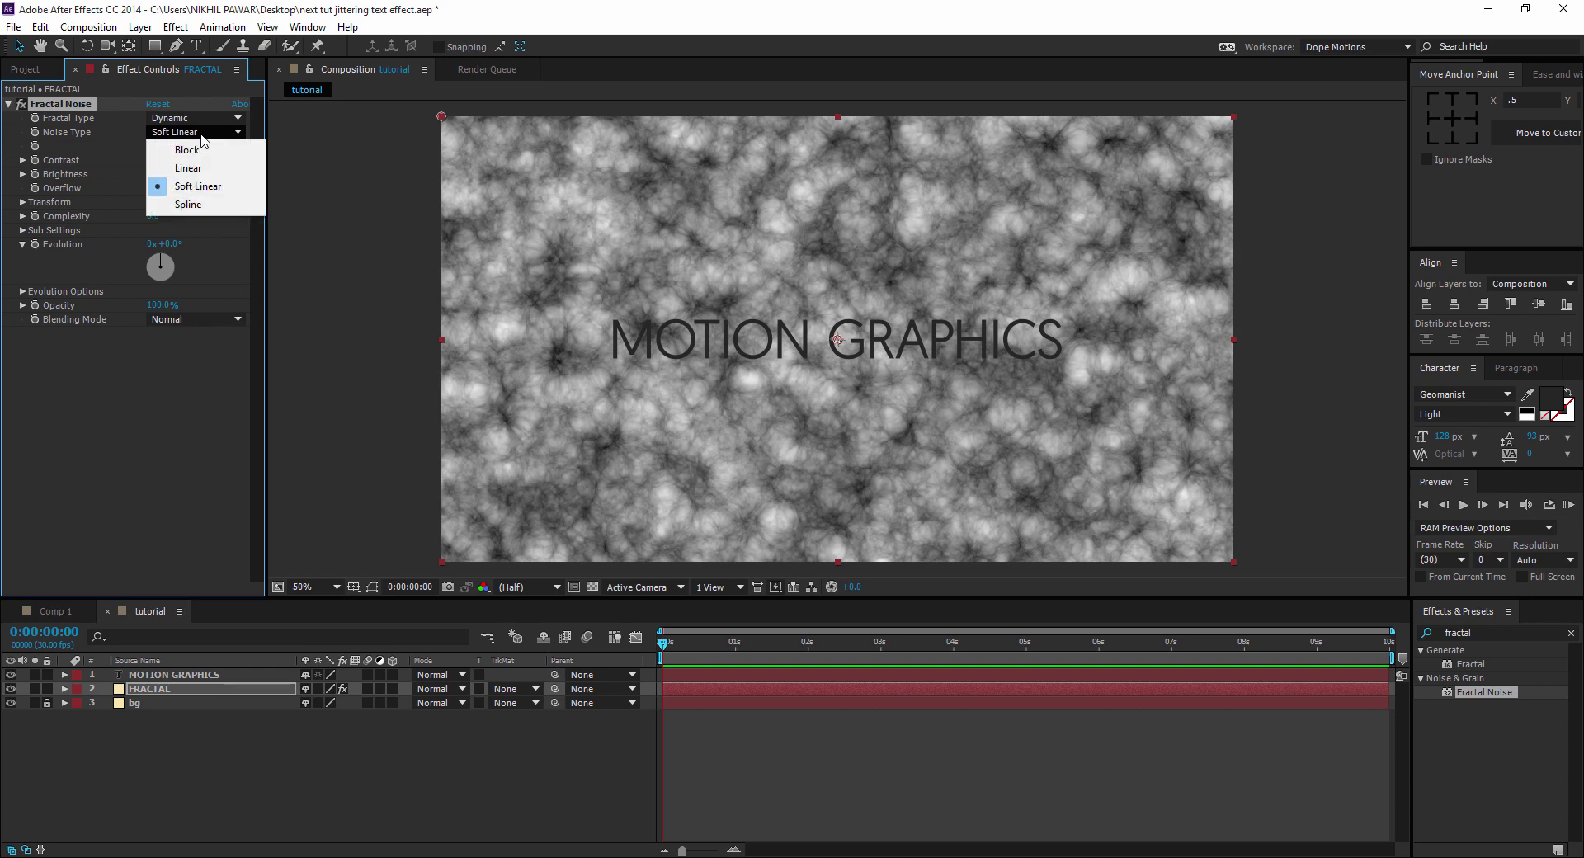
pyautogui.click(190, 163)
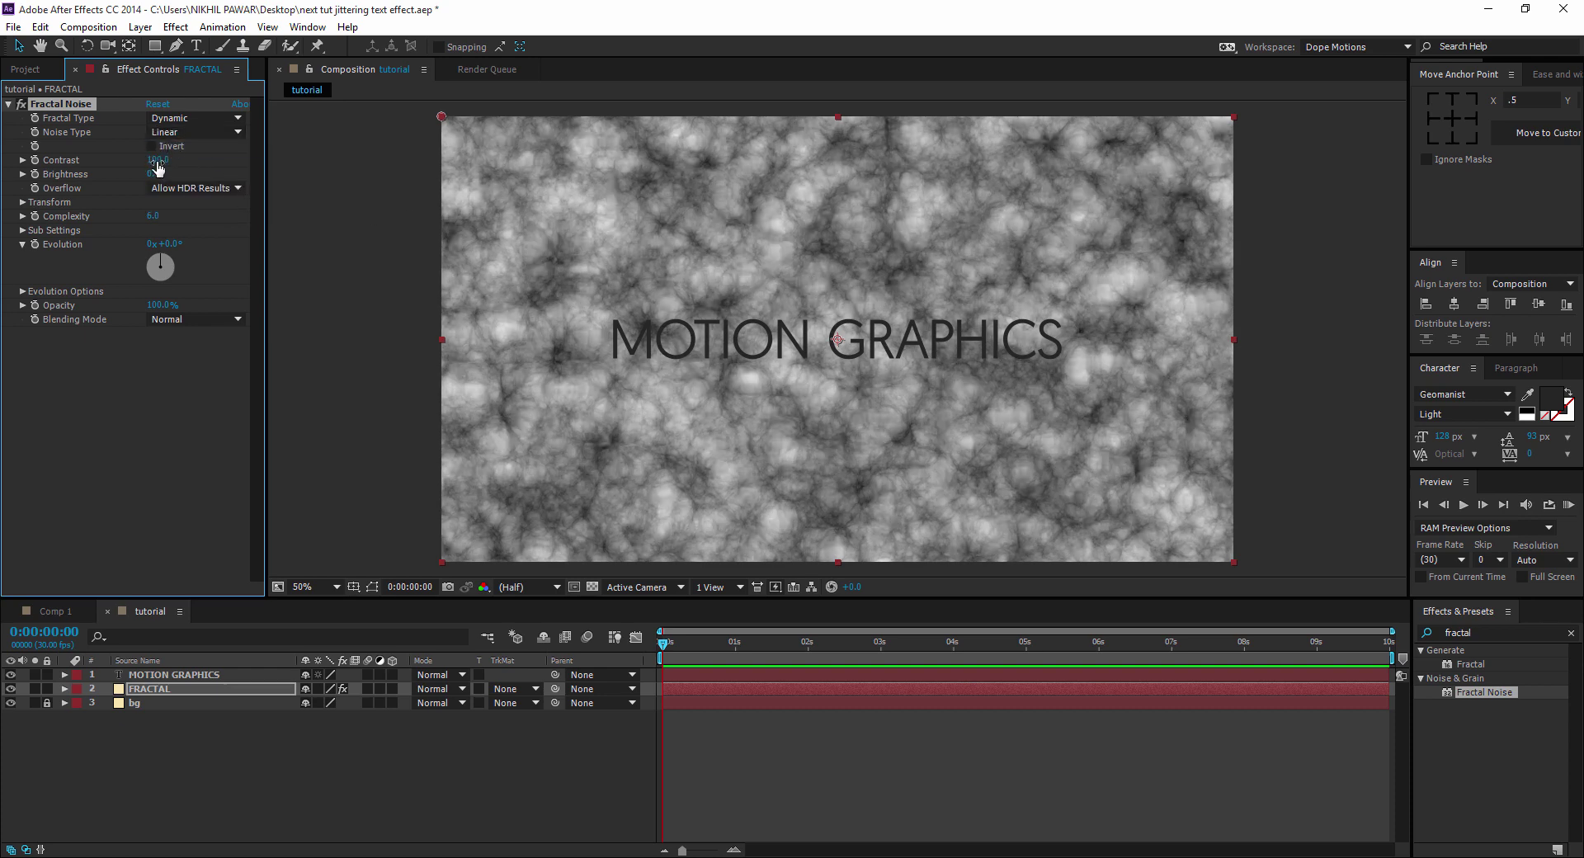
pyautogui.moveTo(165, 159); pyautogui.dragTo(202, 168)
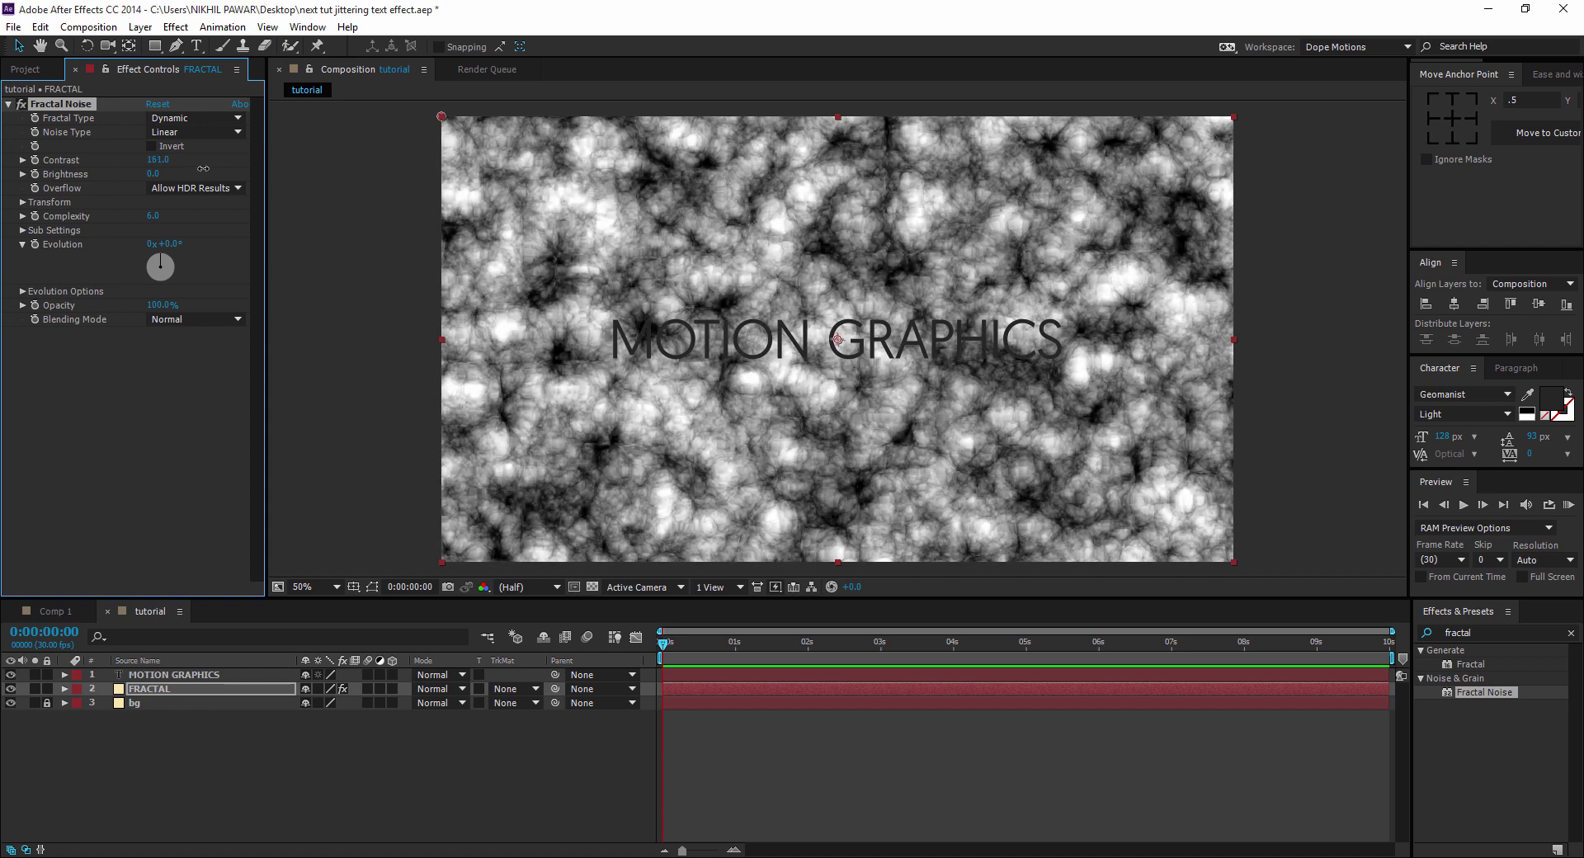
pyautogui.click(156, 158)
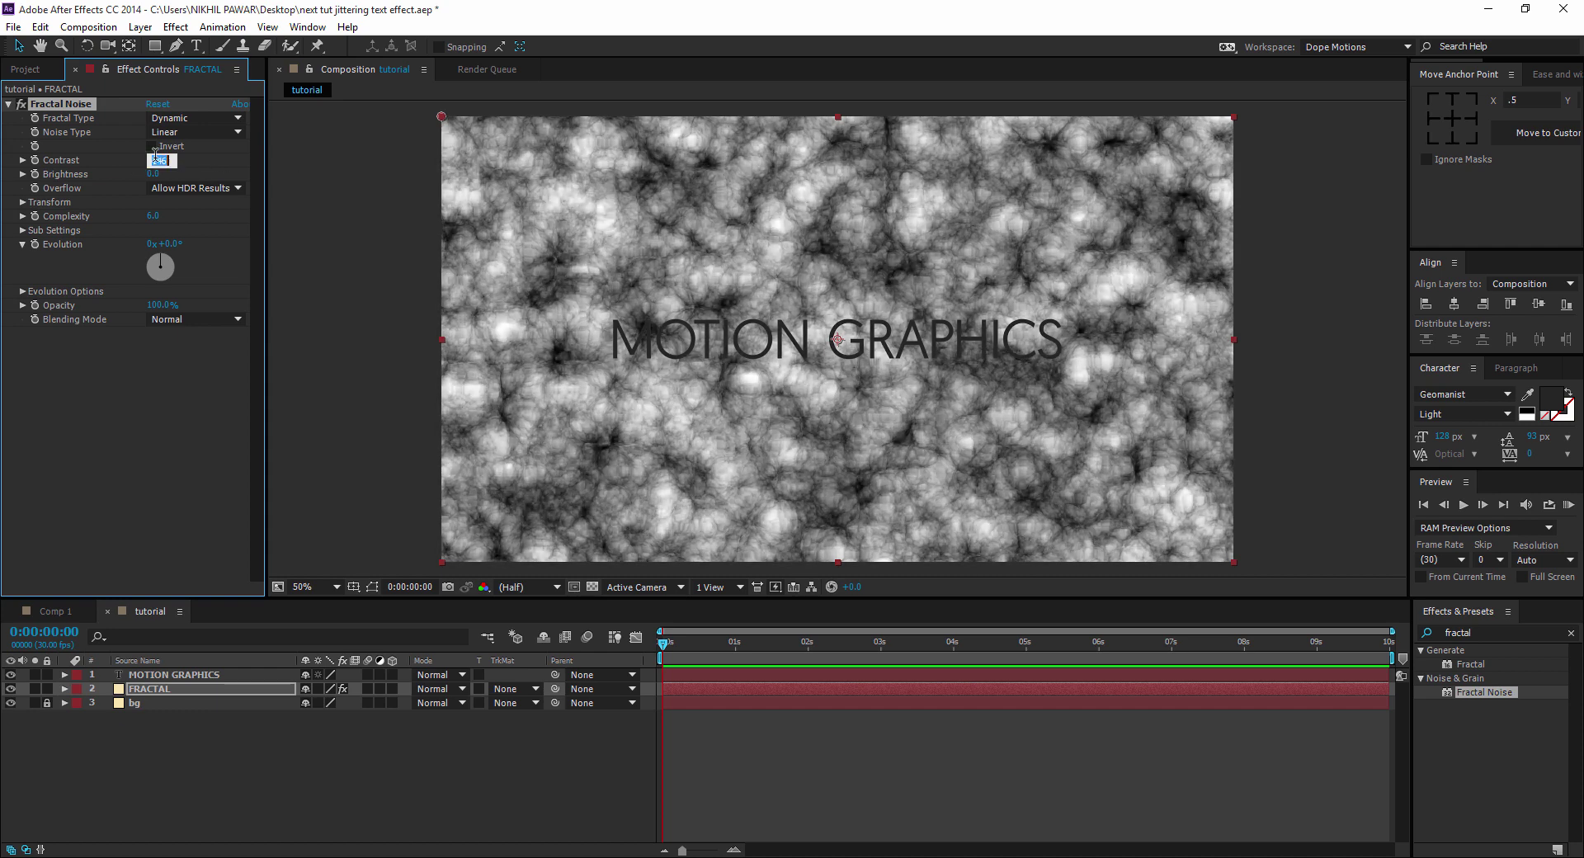
pyautogui.write('120')
pyautogui.press('Return')
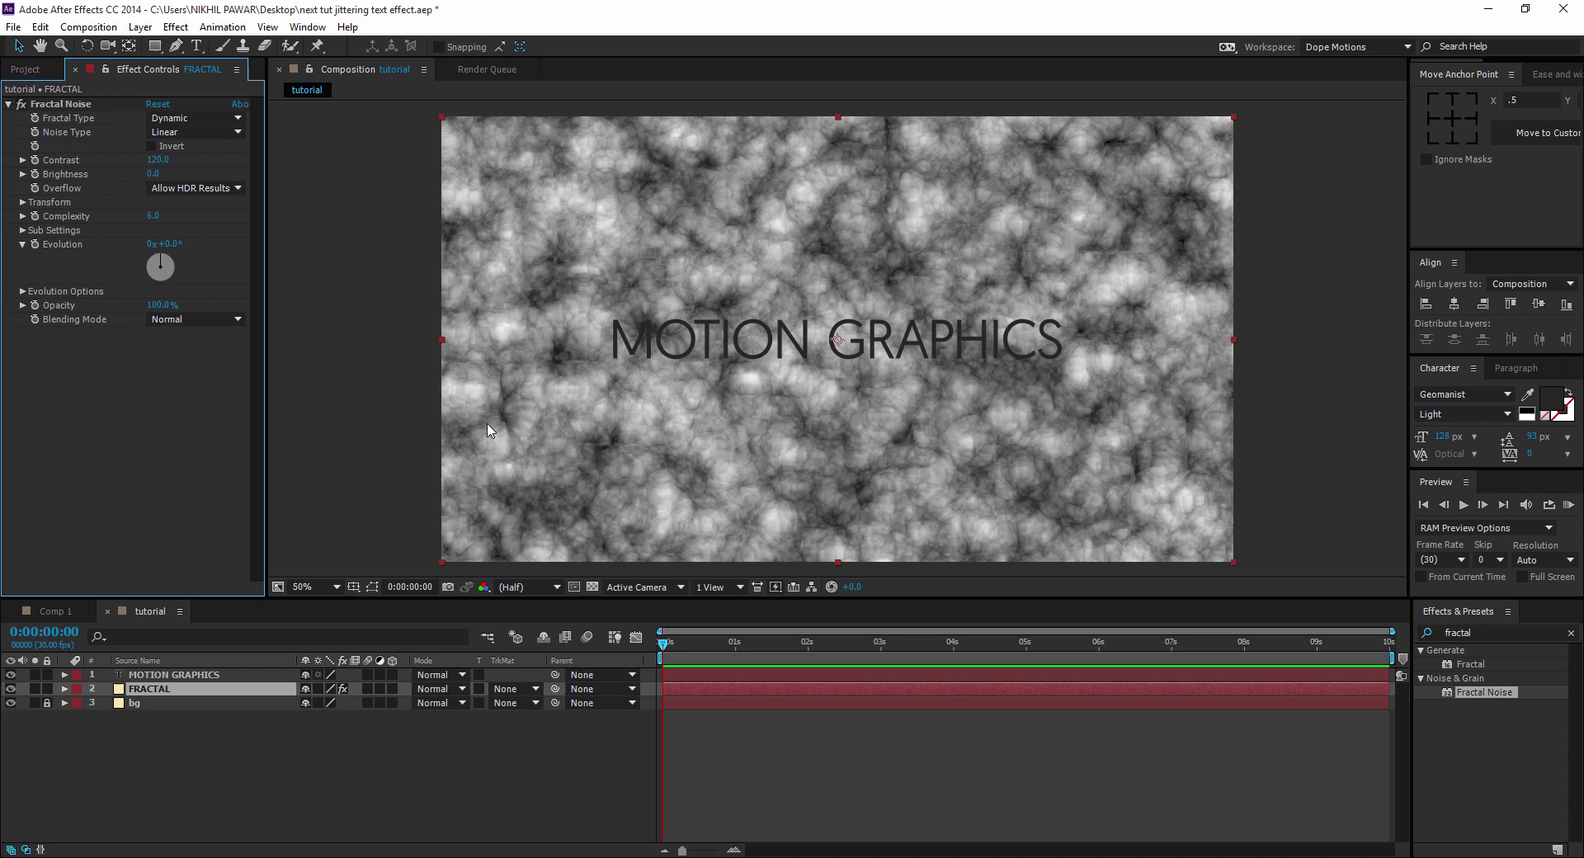
pyautogui.click(22, 292)
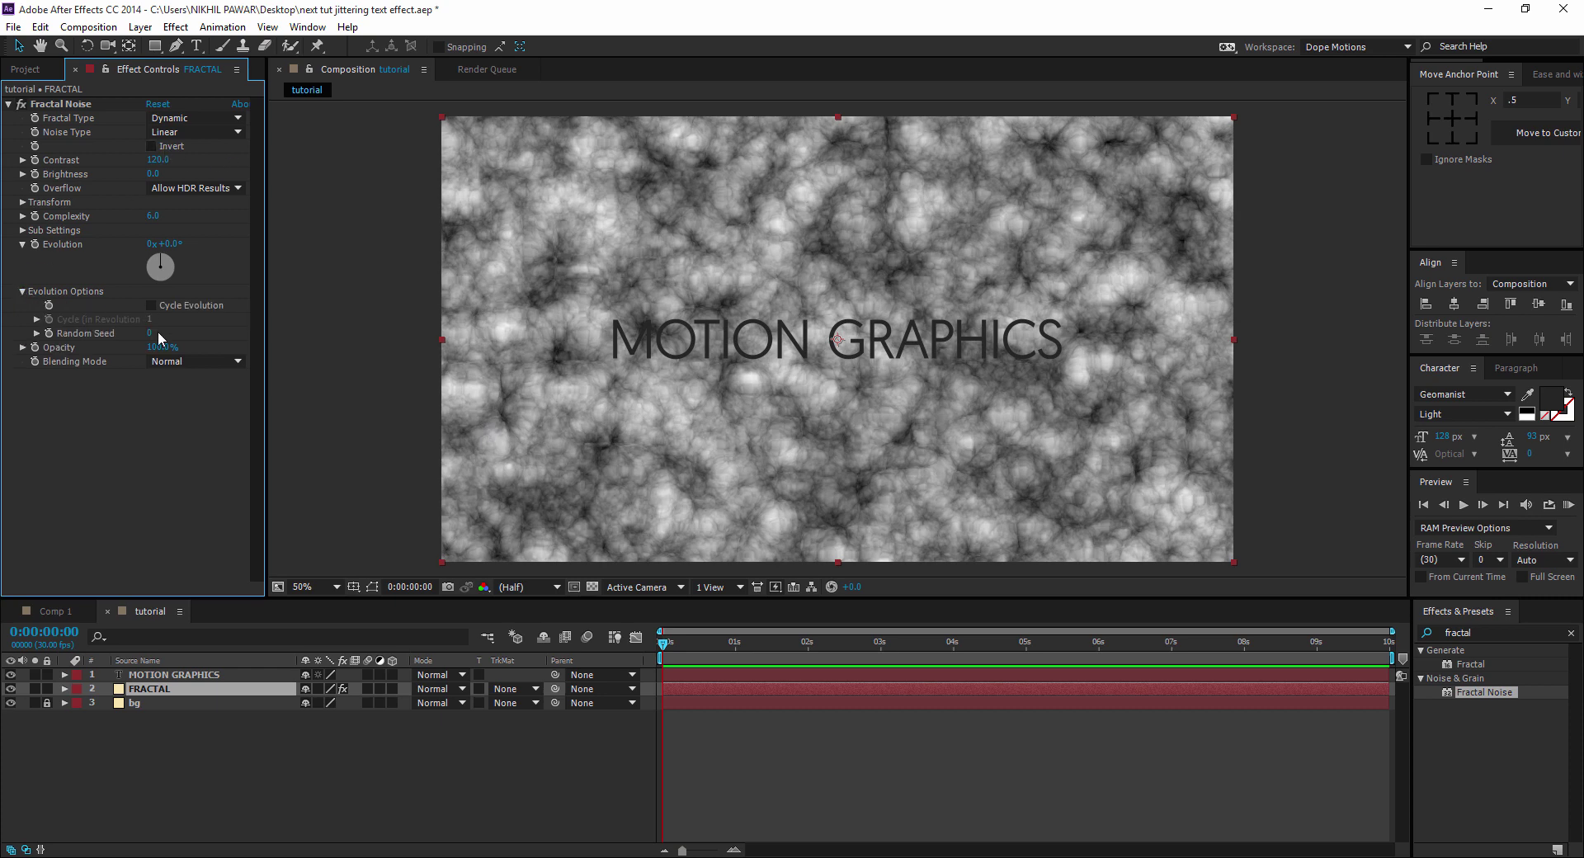
pyautogui.moveTo(143, 334)
pyautogui.mouseDown()
pyautogui.moveTo(264, 325)
pyautogui.moveTo(157, 355)
pyautogui.mouseUp()
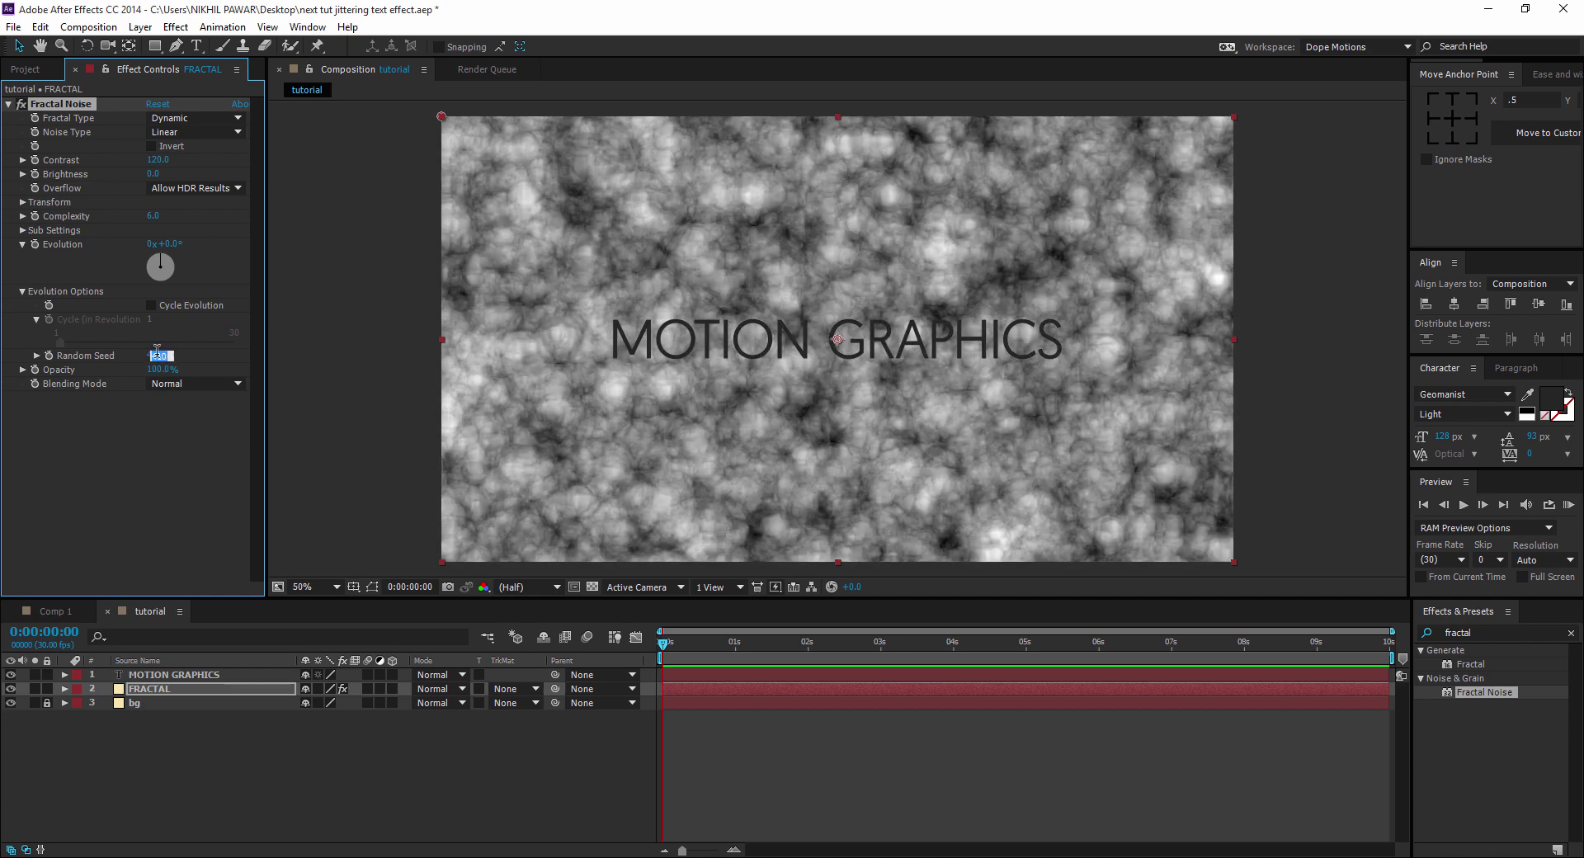
pyautogui.click(154, 438)
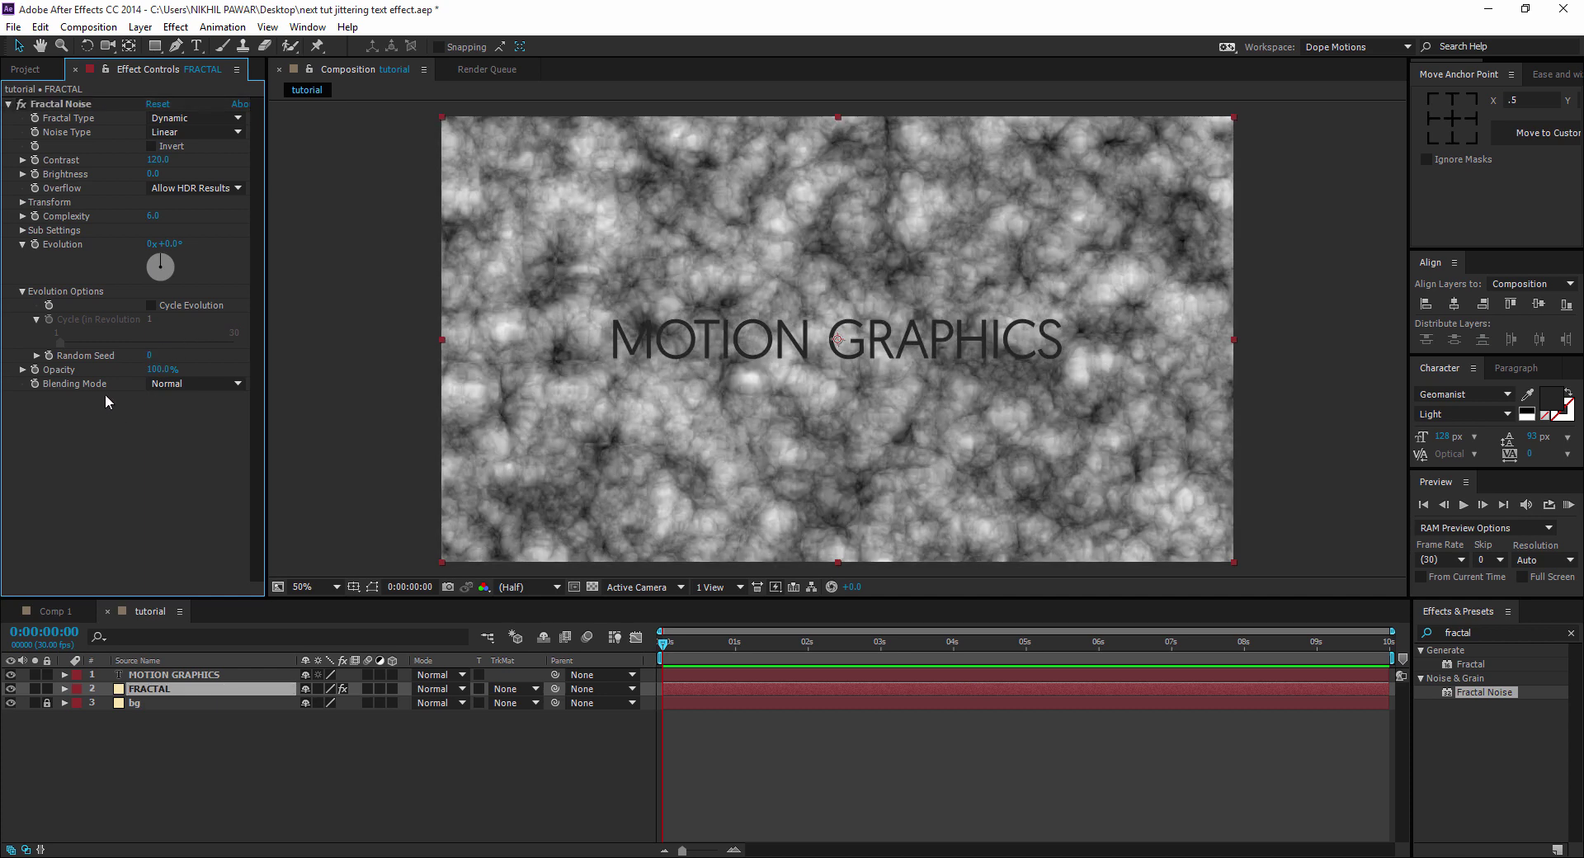
# Step: Drive Random Seed with the expression time*12 and scrub the timeline to watch the noise change
pyautogui.keyDown('alt'); pyautogui.click(49, 355); pyautogui.keyUp('alt')
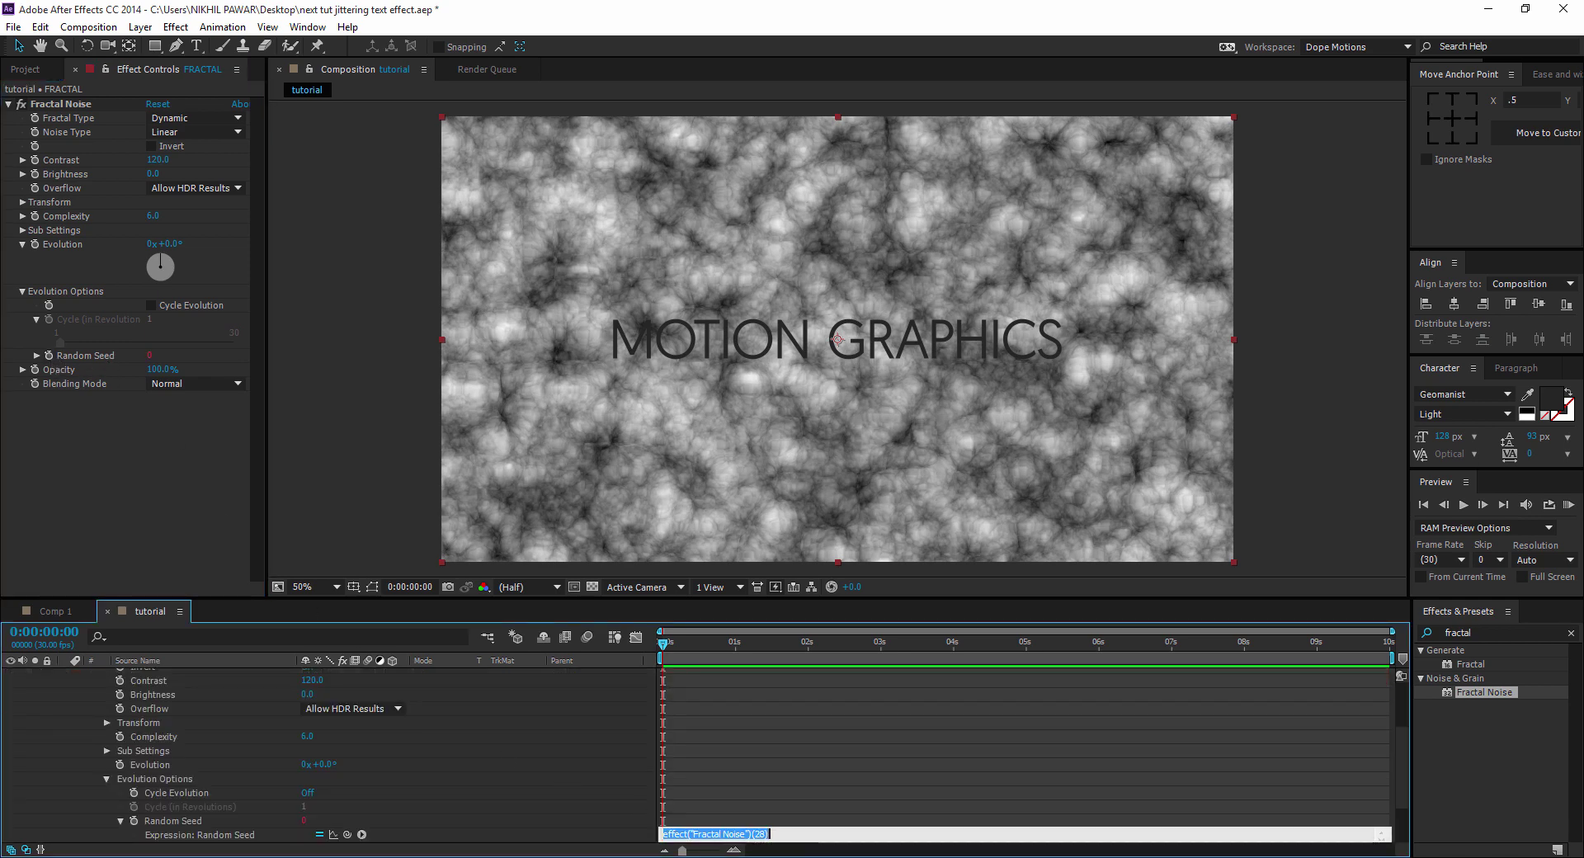
pyautogui.press('BackSpace')
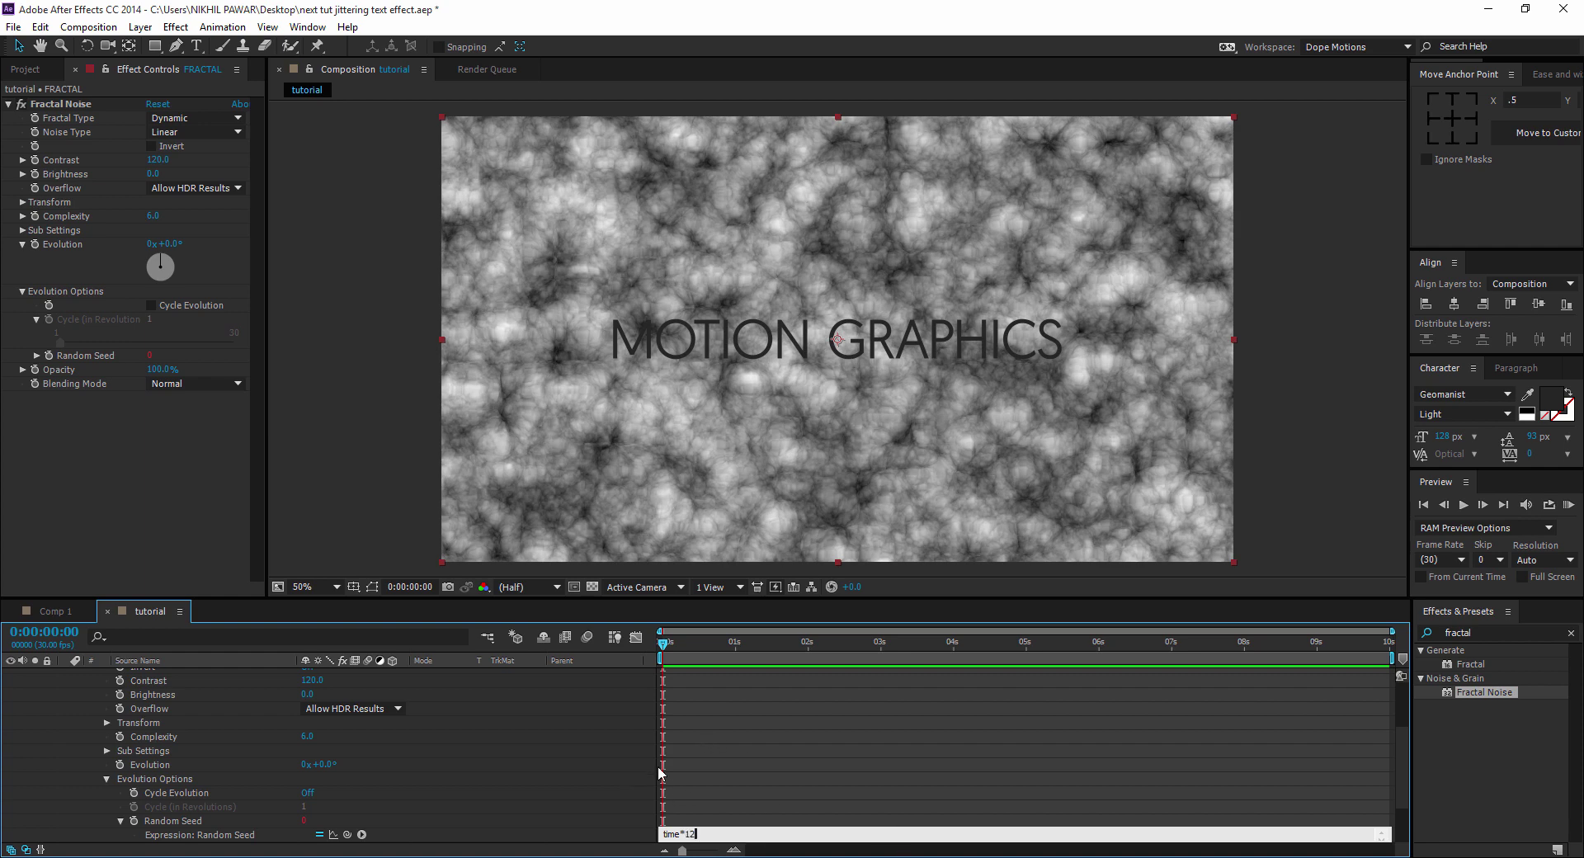
pyautogui.click(676, 740)
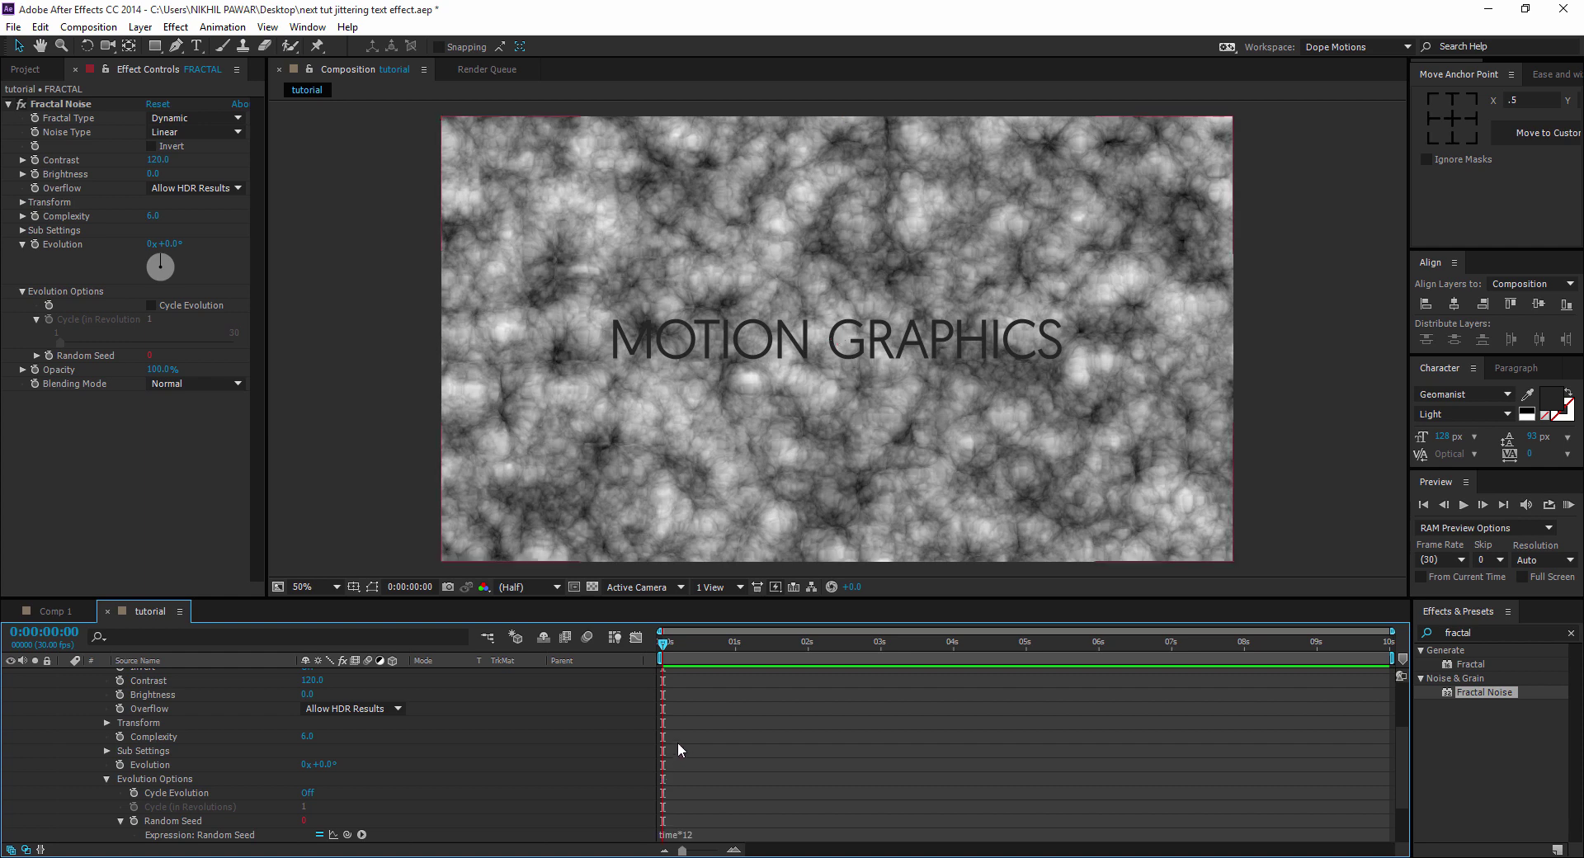
pyautogui.click(669, 644)
pyautogui.moveTo(669, 644); pyautogui.dragTo(712, 674)
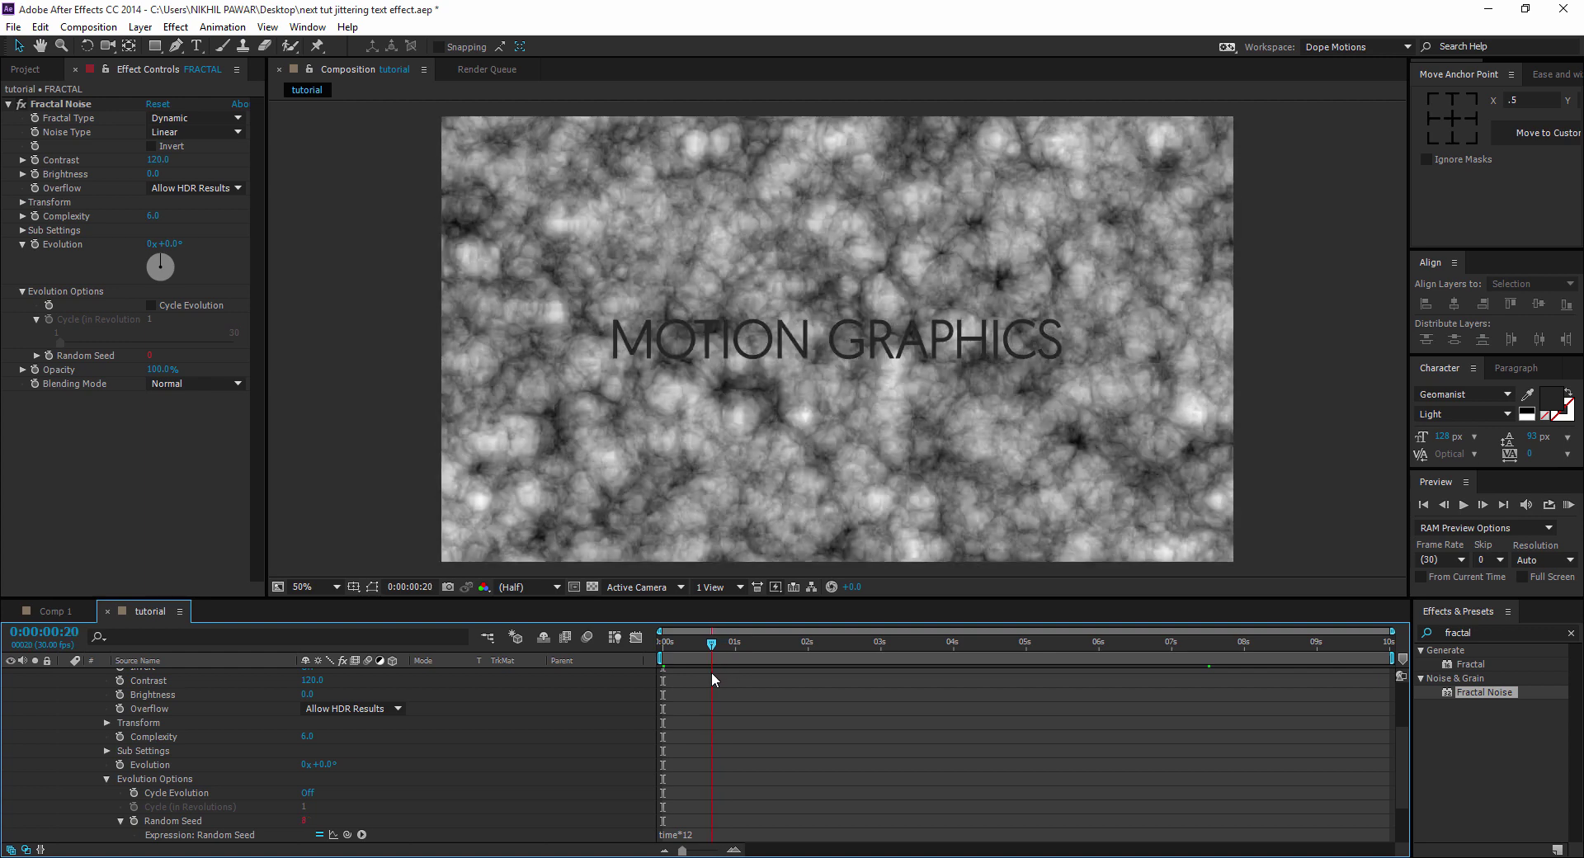
pyautogui.moveTo(711, 643)
pyautogui.mouseDown()
pyautogui.moveTo(681, 645)
pyautogui.moveTo(711, 646)
pyautogui.mouseUp()
# Step: Pre-compose FRACTAL into 'FRACTAL NOISE' moving all attributes, then hide the precomp layer
pyautogui.scroll(5, 178, 699)
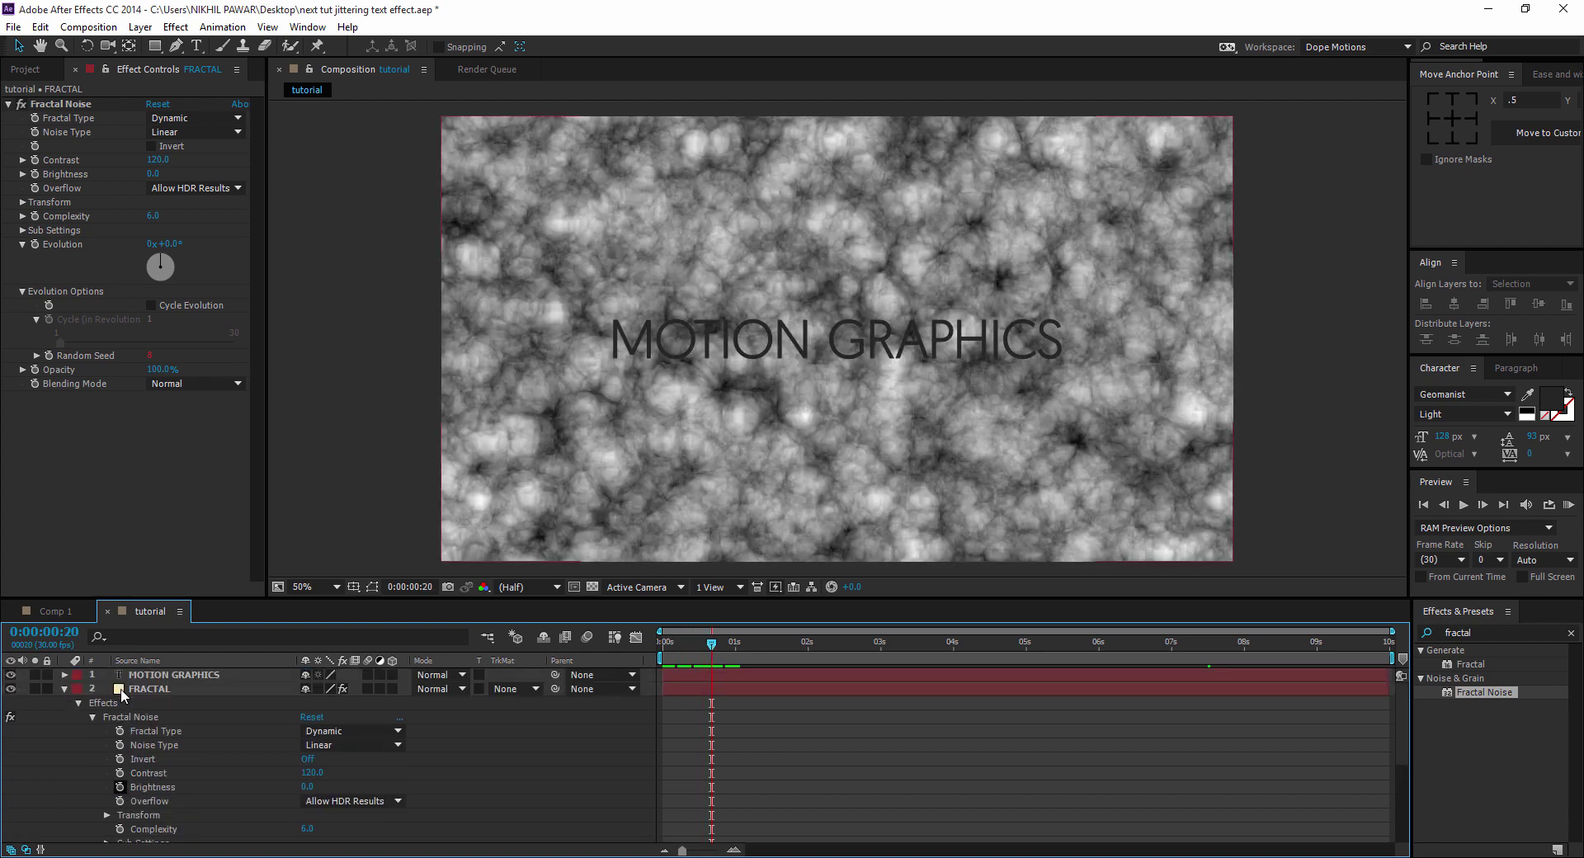
pyautogui.click(64, 688)
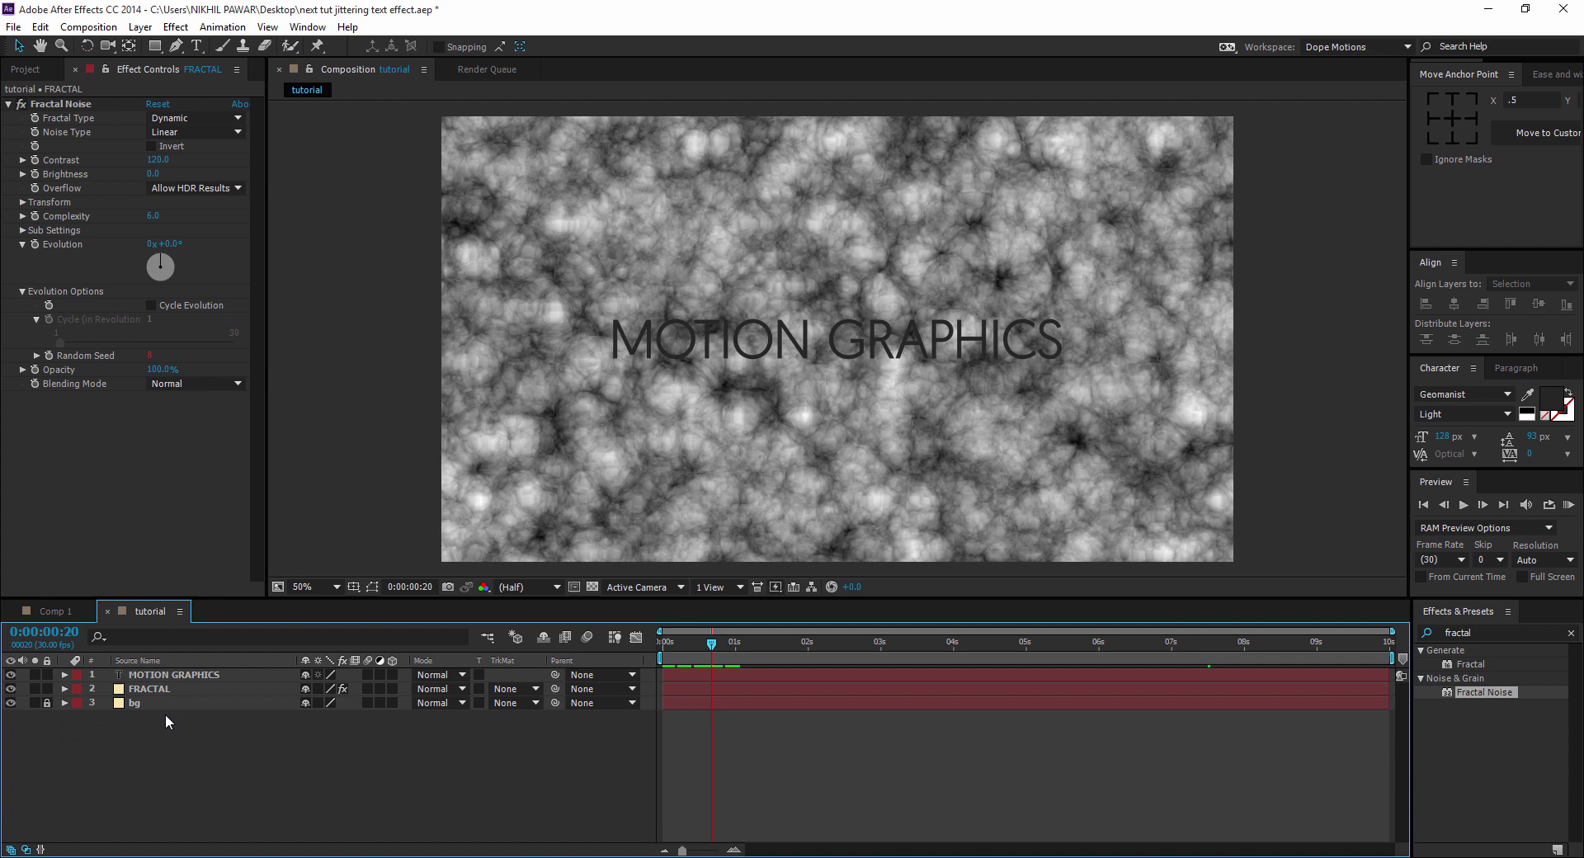
pyautogui.rightClick(170, 693)
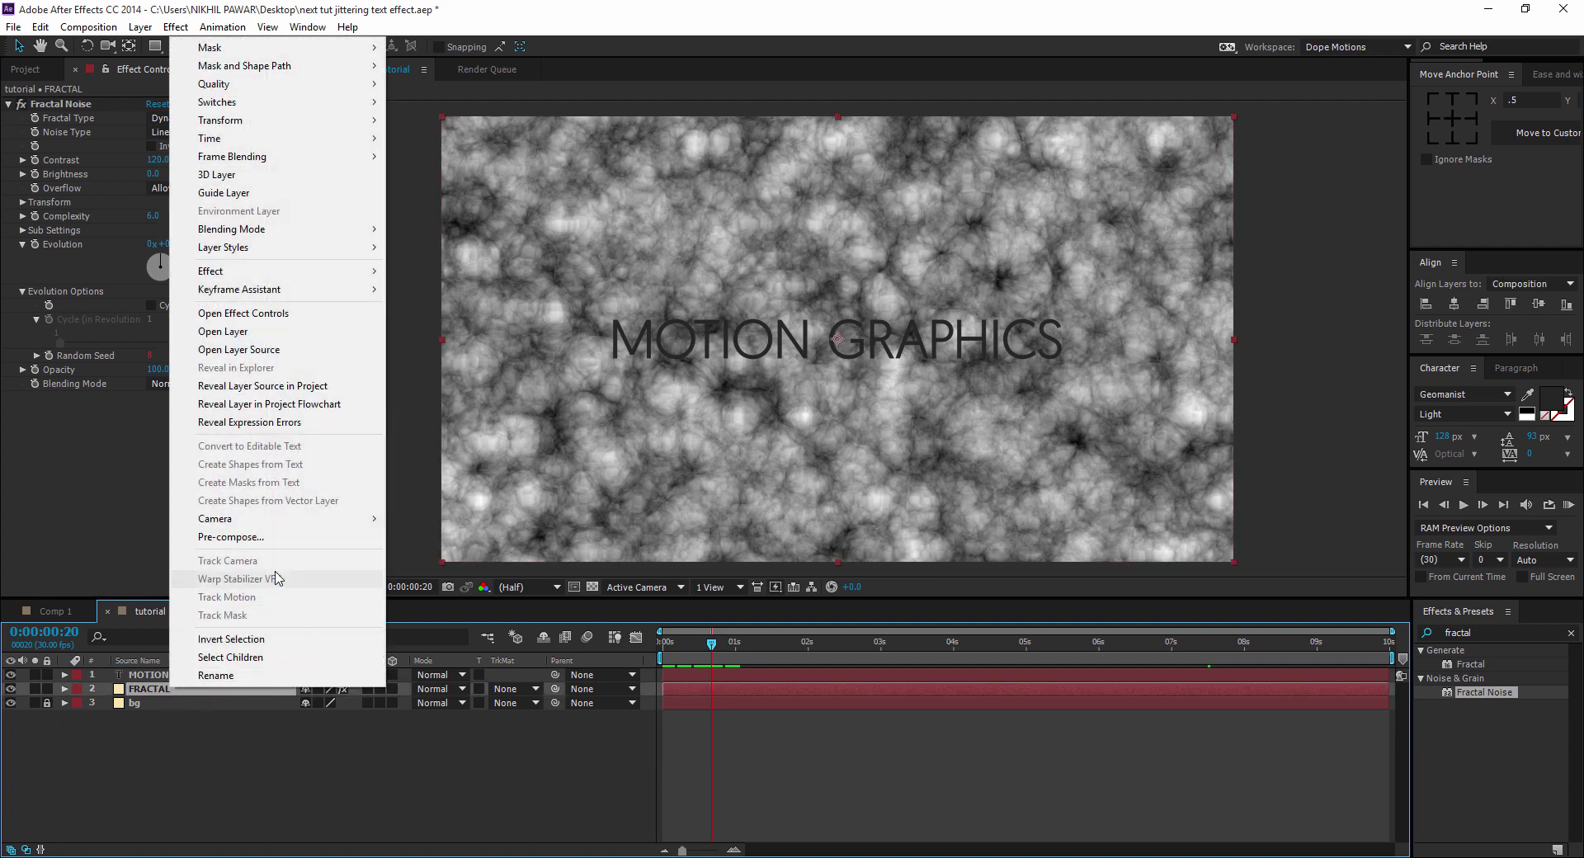
pyautogui.click(255, 537)
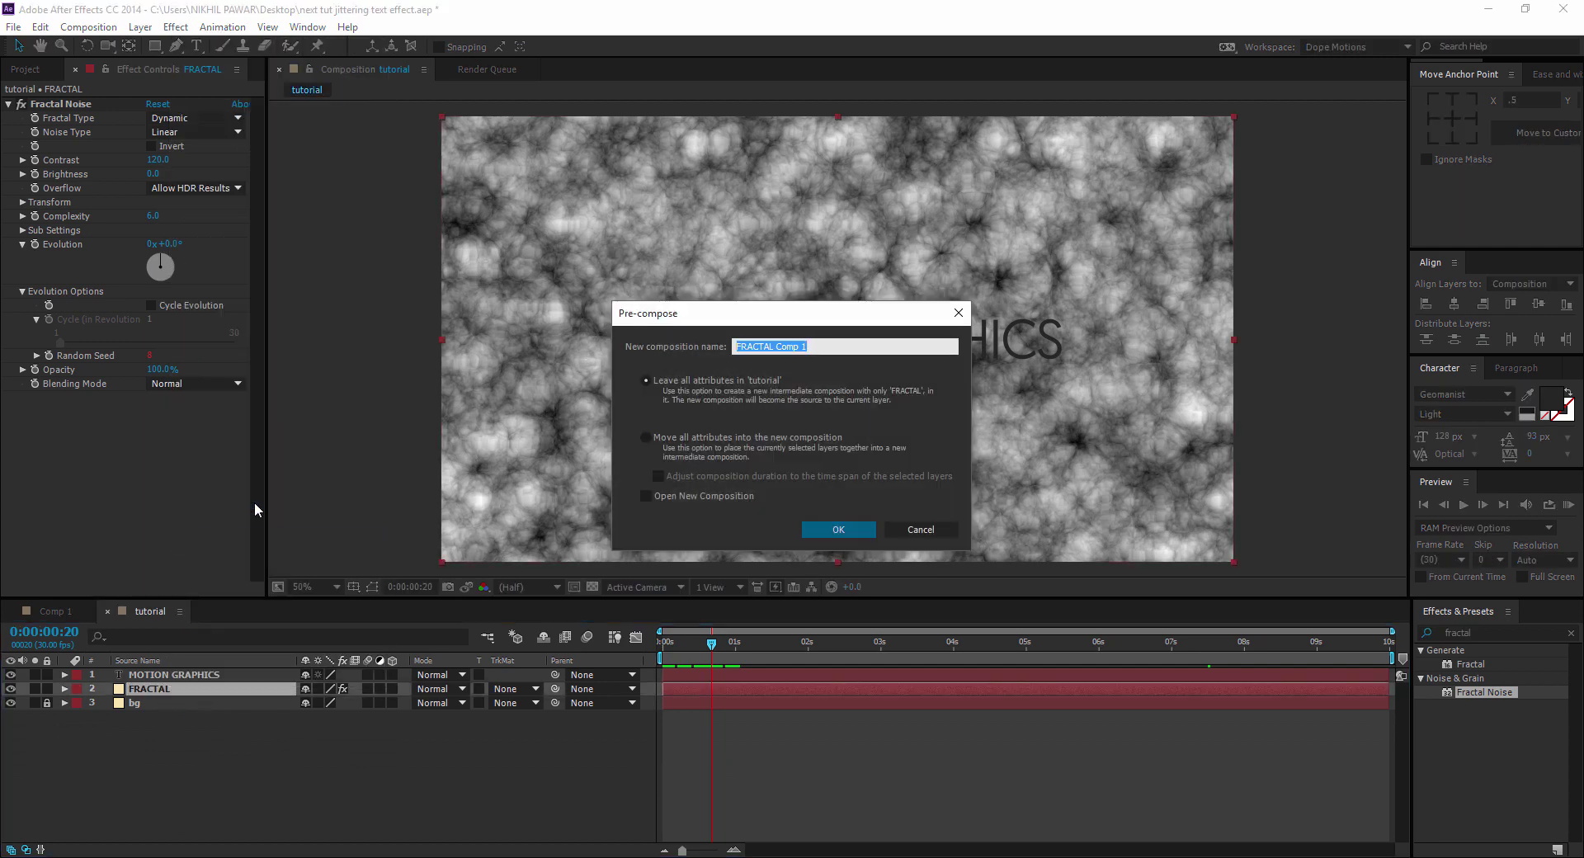
pyautogui.write('FR')
pyautogui.click(659, 437)
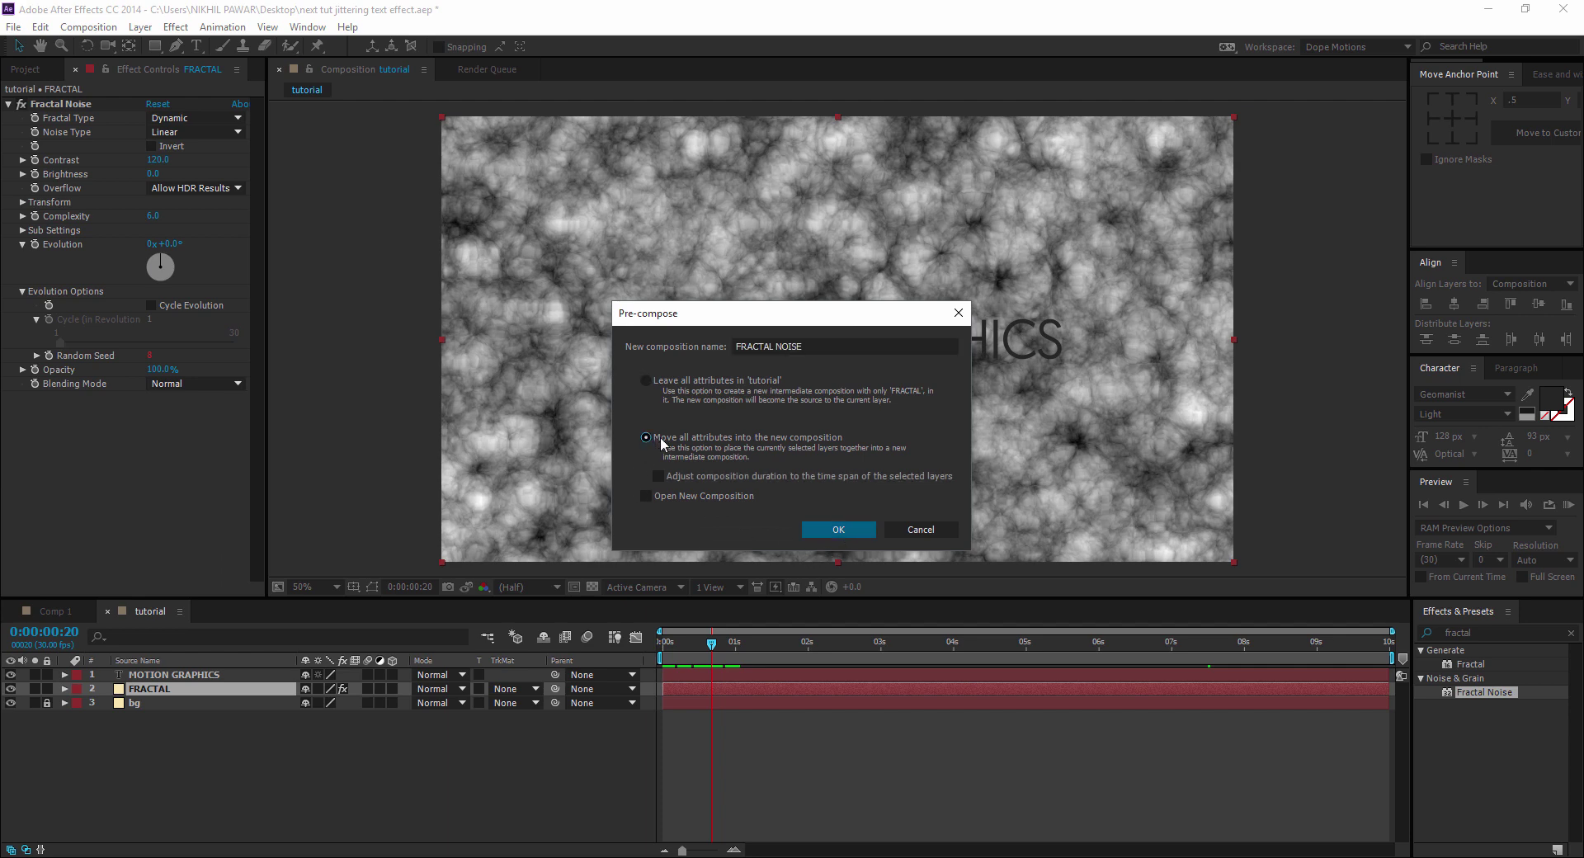
pyautogui.click(835, 532)
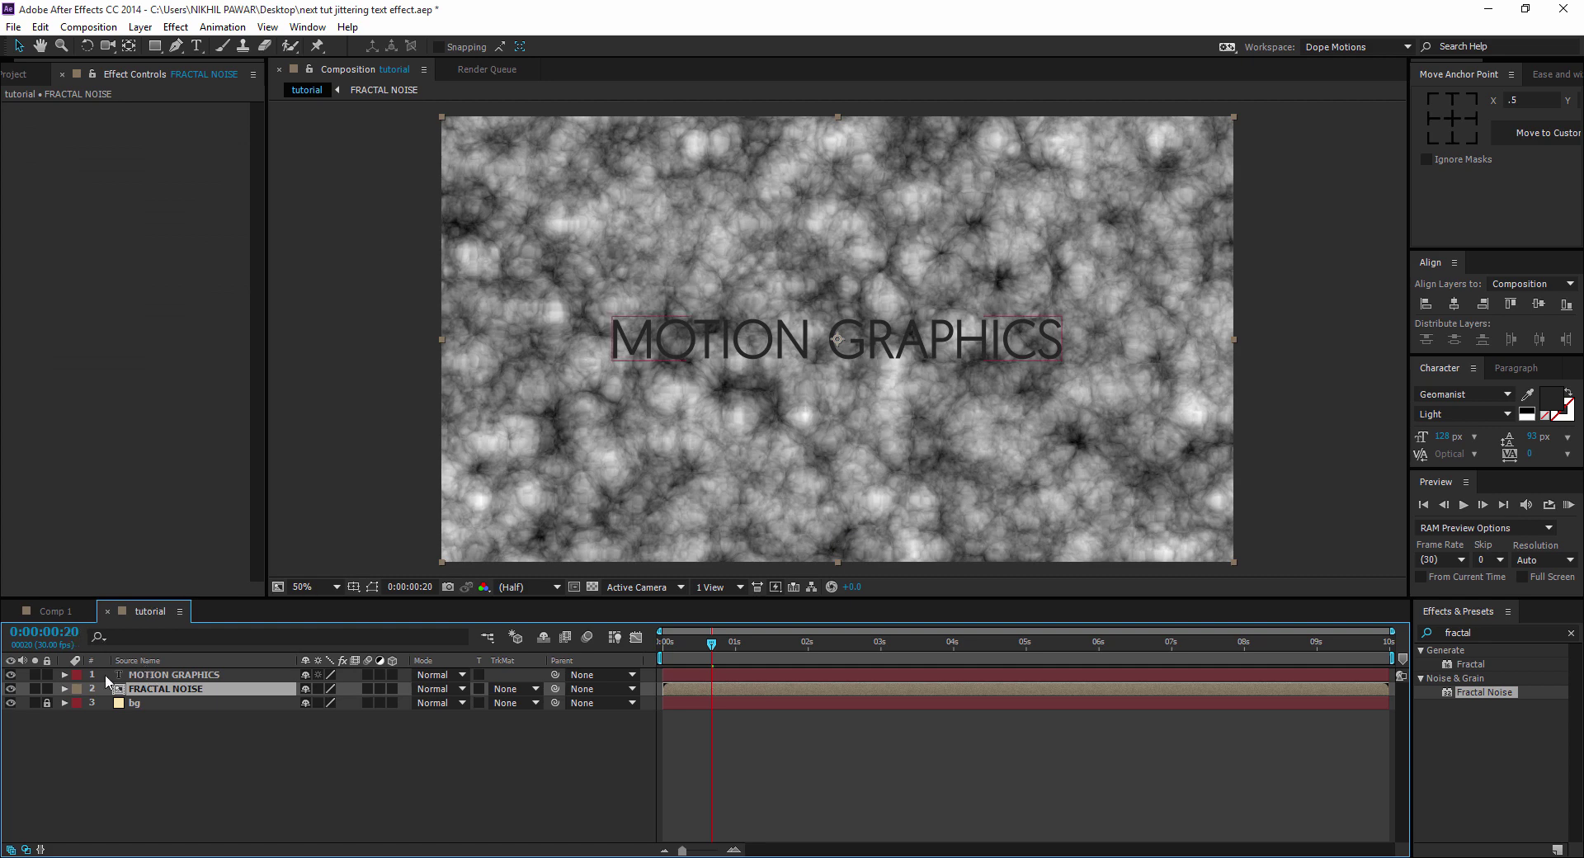
pyautogui.click(10, 690)
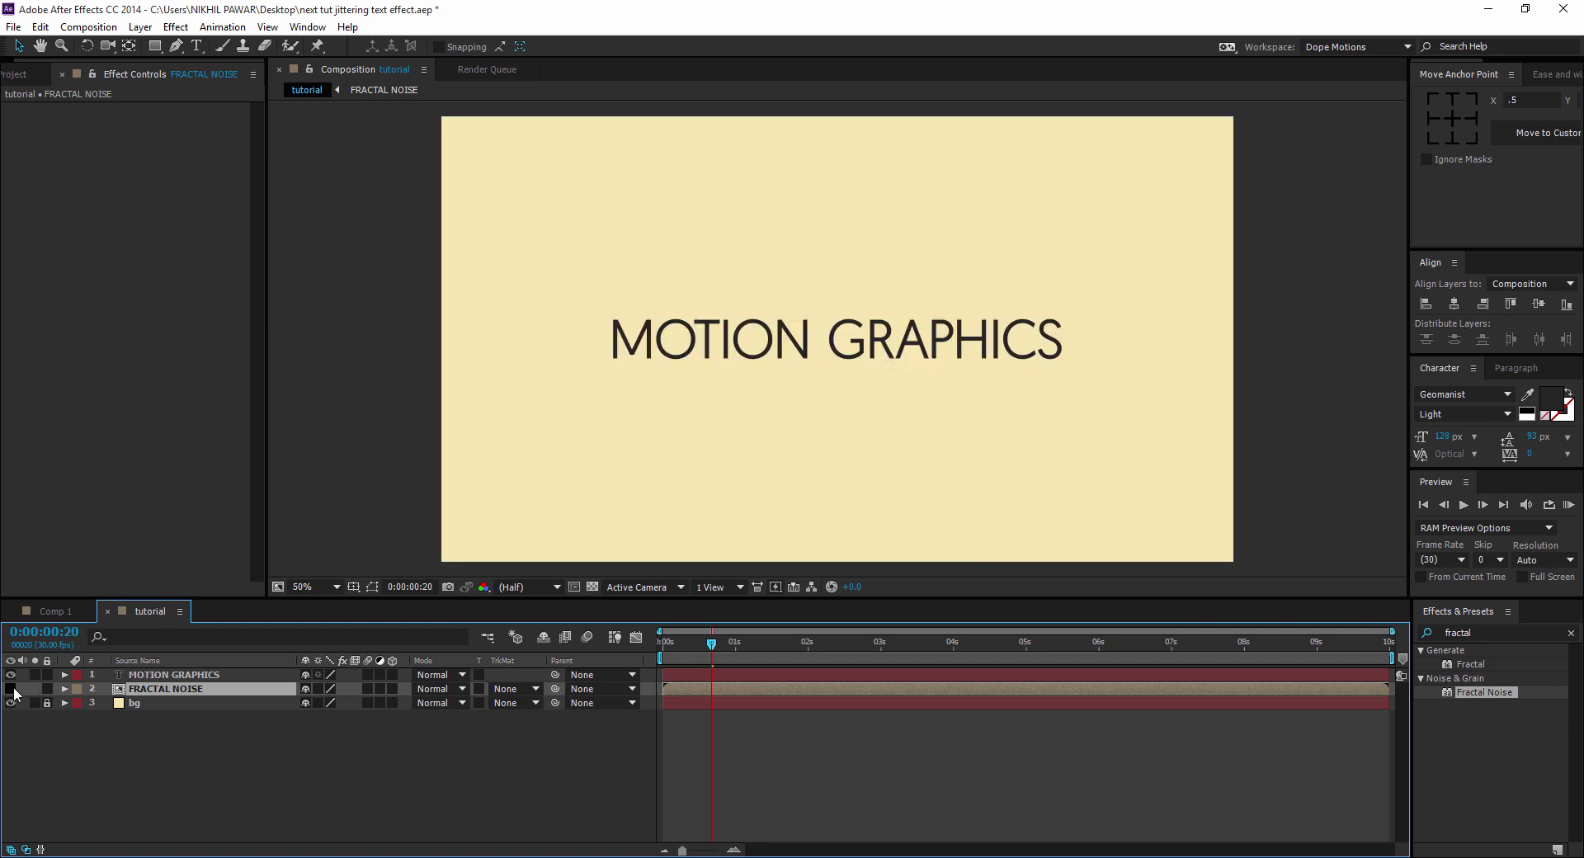
# Step: Apply Displacement Map to the MOTION GRAPHICS text with FRACTAL NOISE as the displacement layer
pyautogui.click(183, 675)
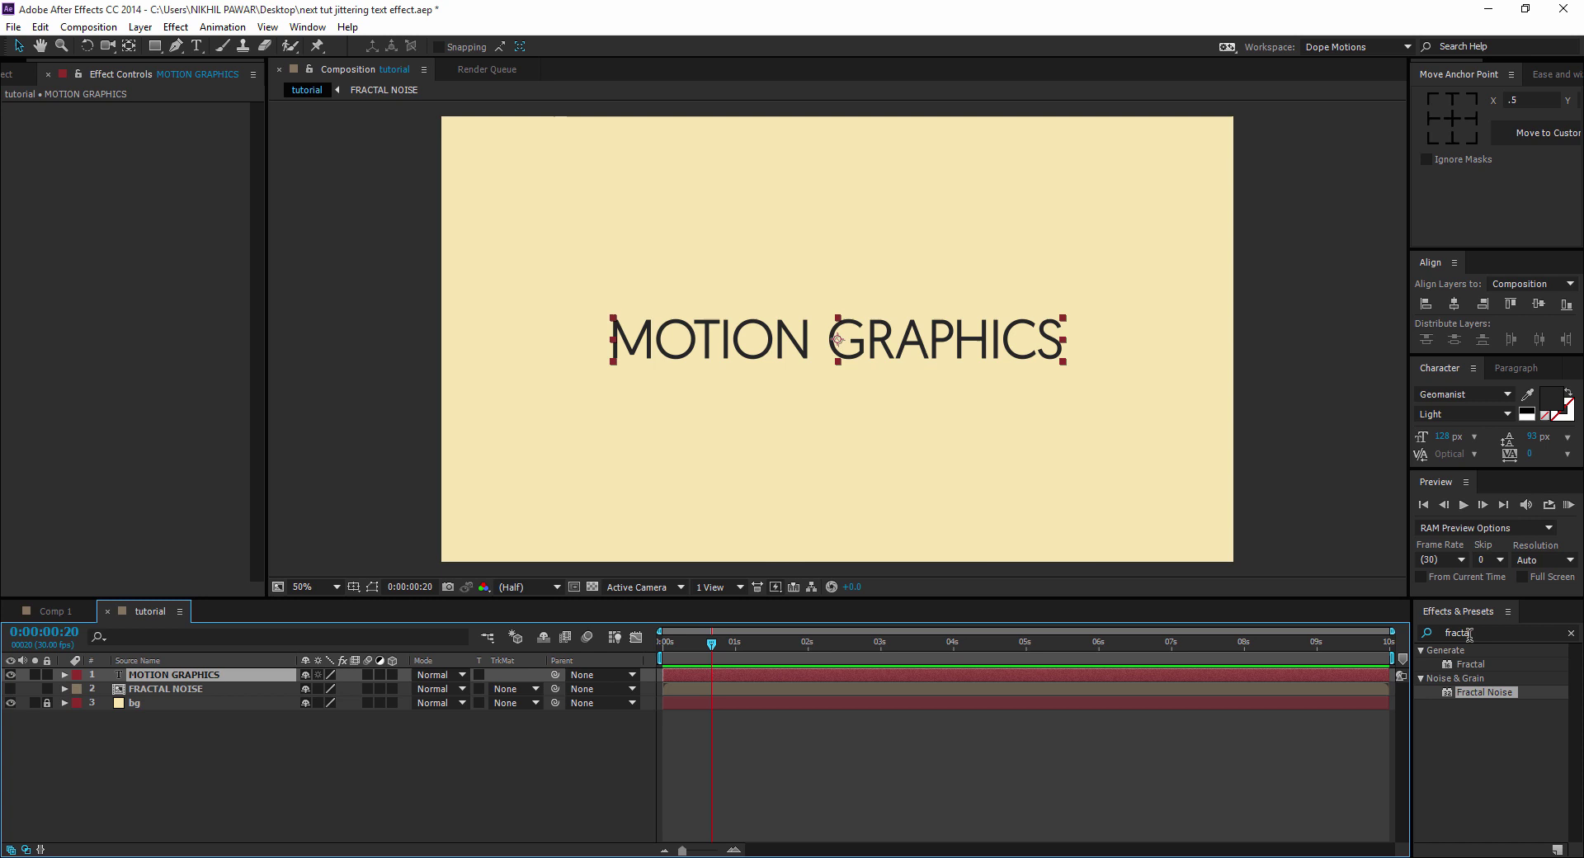
pyautogui.hotkey('ctrl', '5')
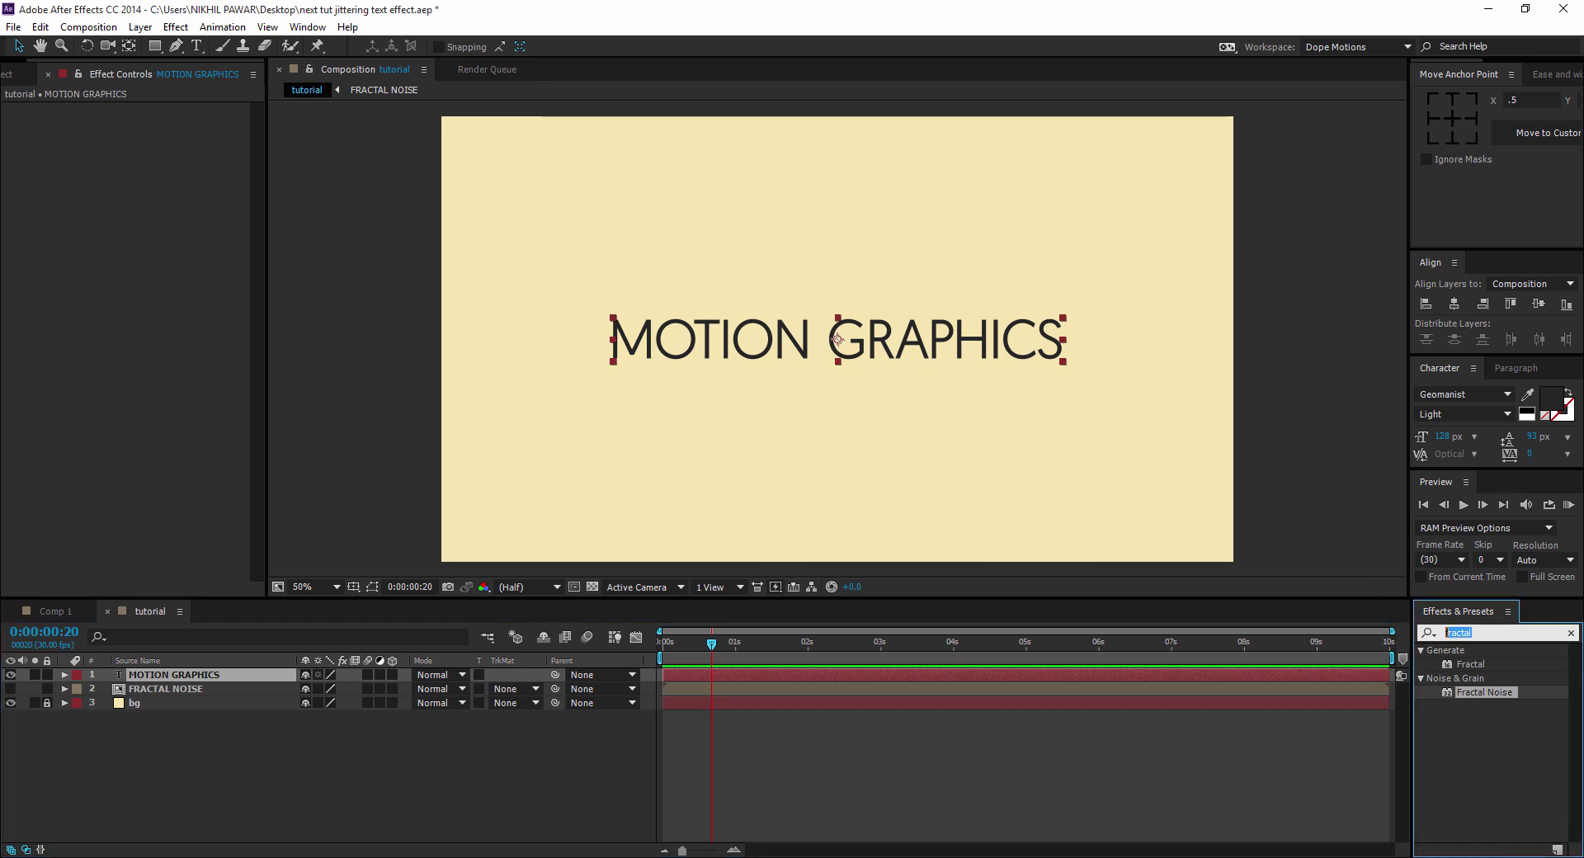
pyautogui.write('disp')
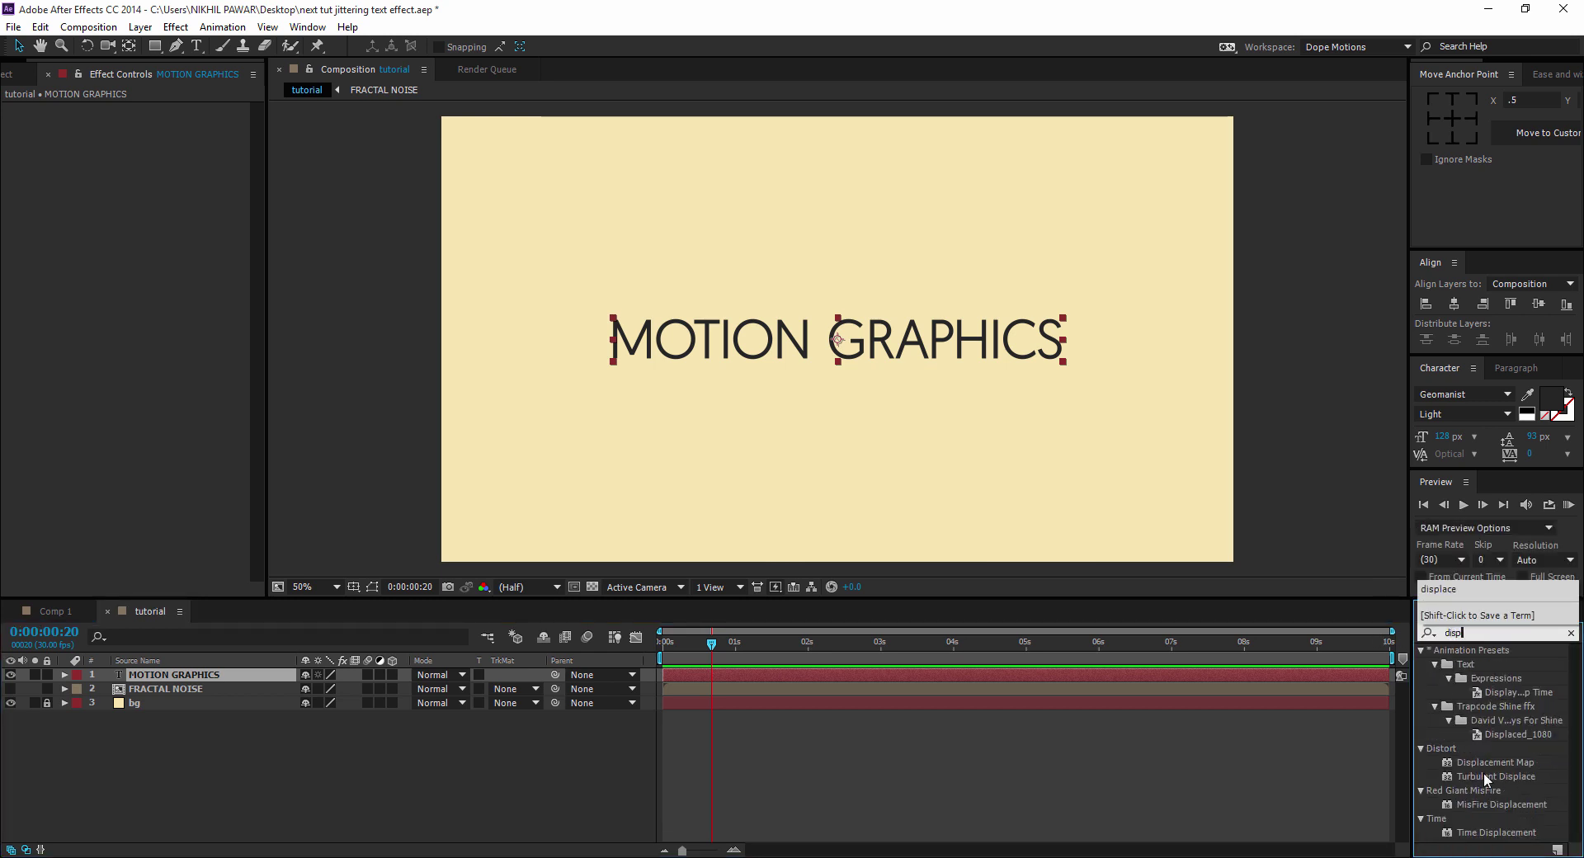
pyautogui.doubleClick(1503, 760)
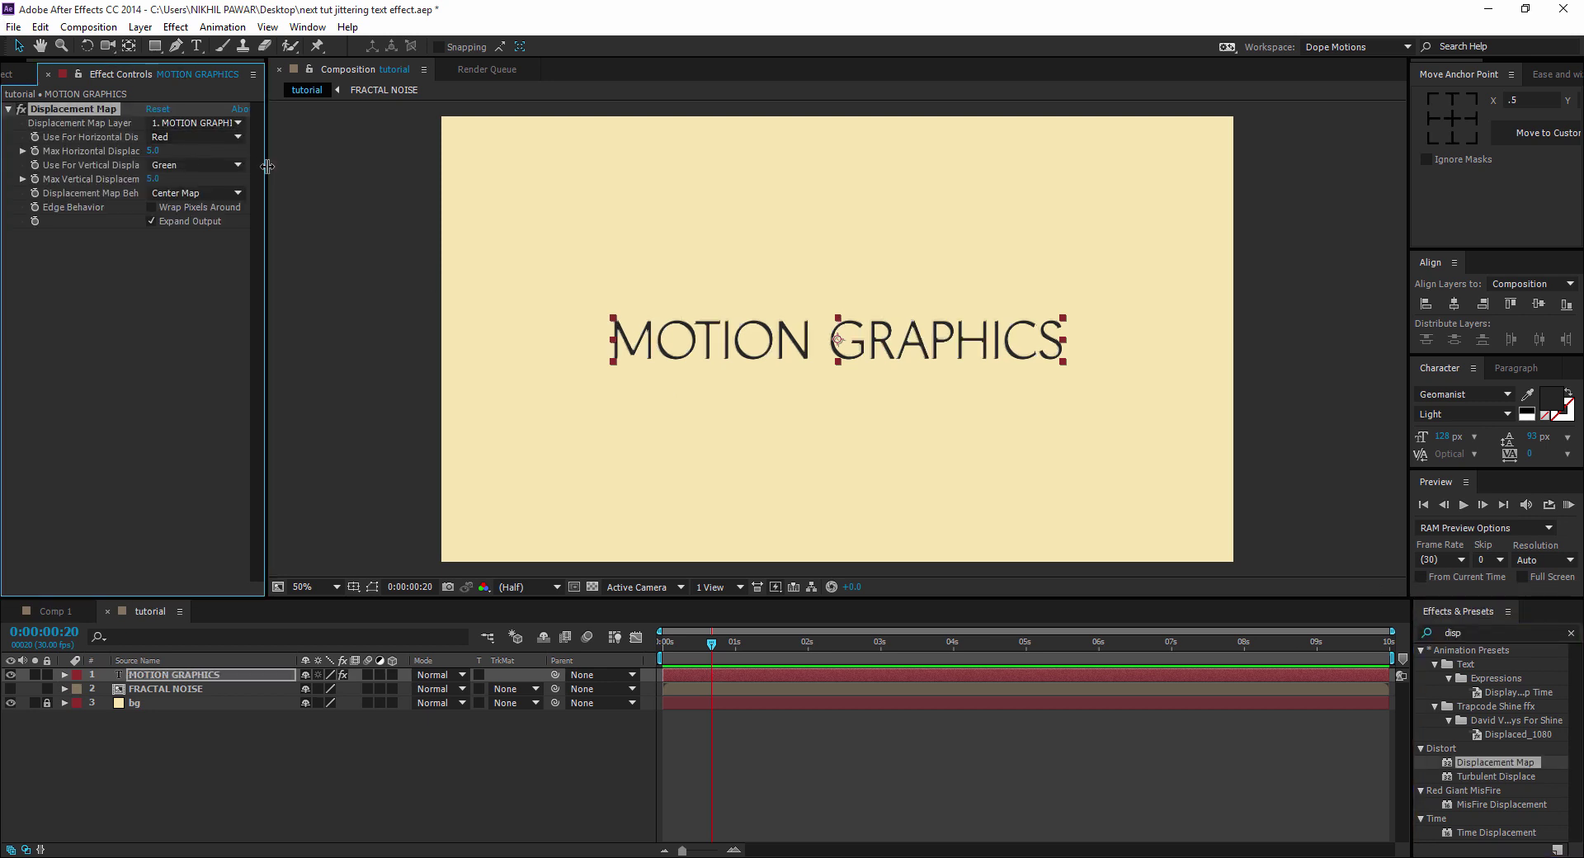
pyautogui.moveTo(268, 166); pyautogui.dragTo(316, 167)
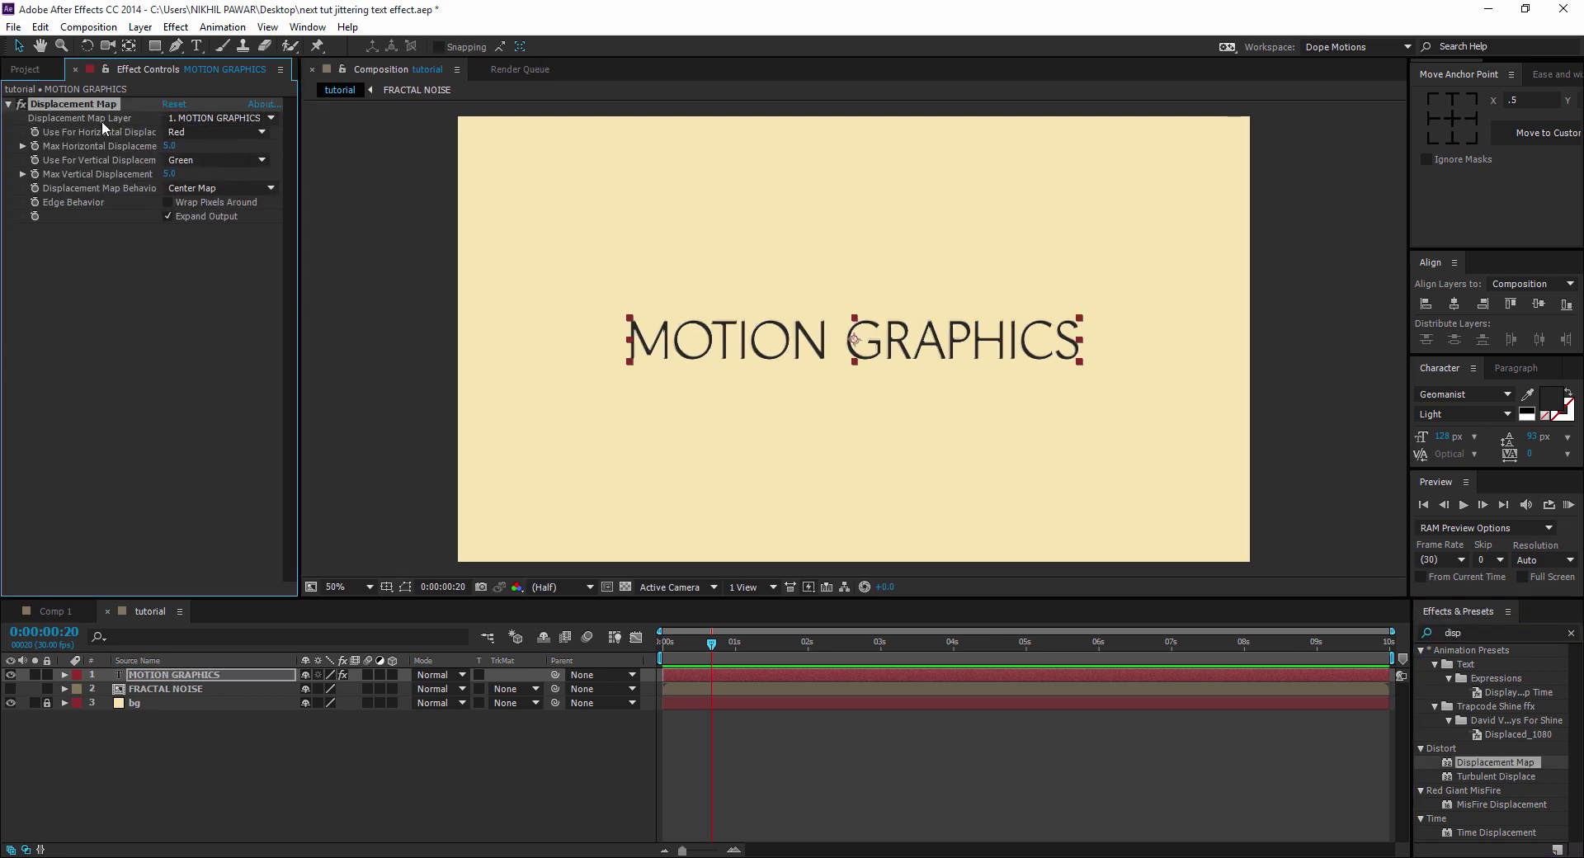
pyautogui.click(210, 118)
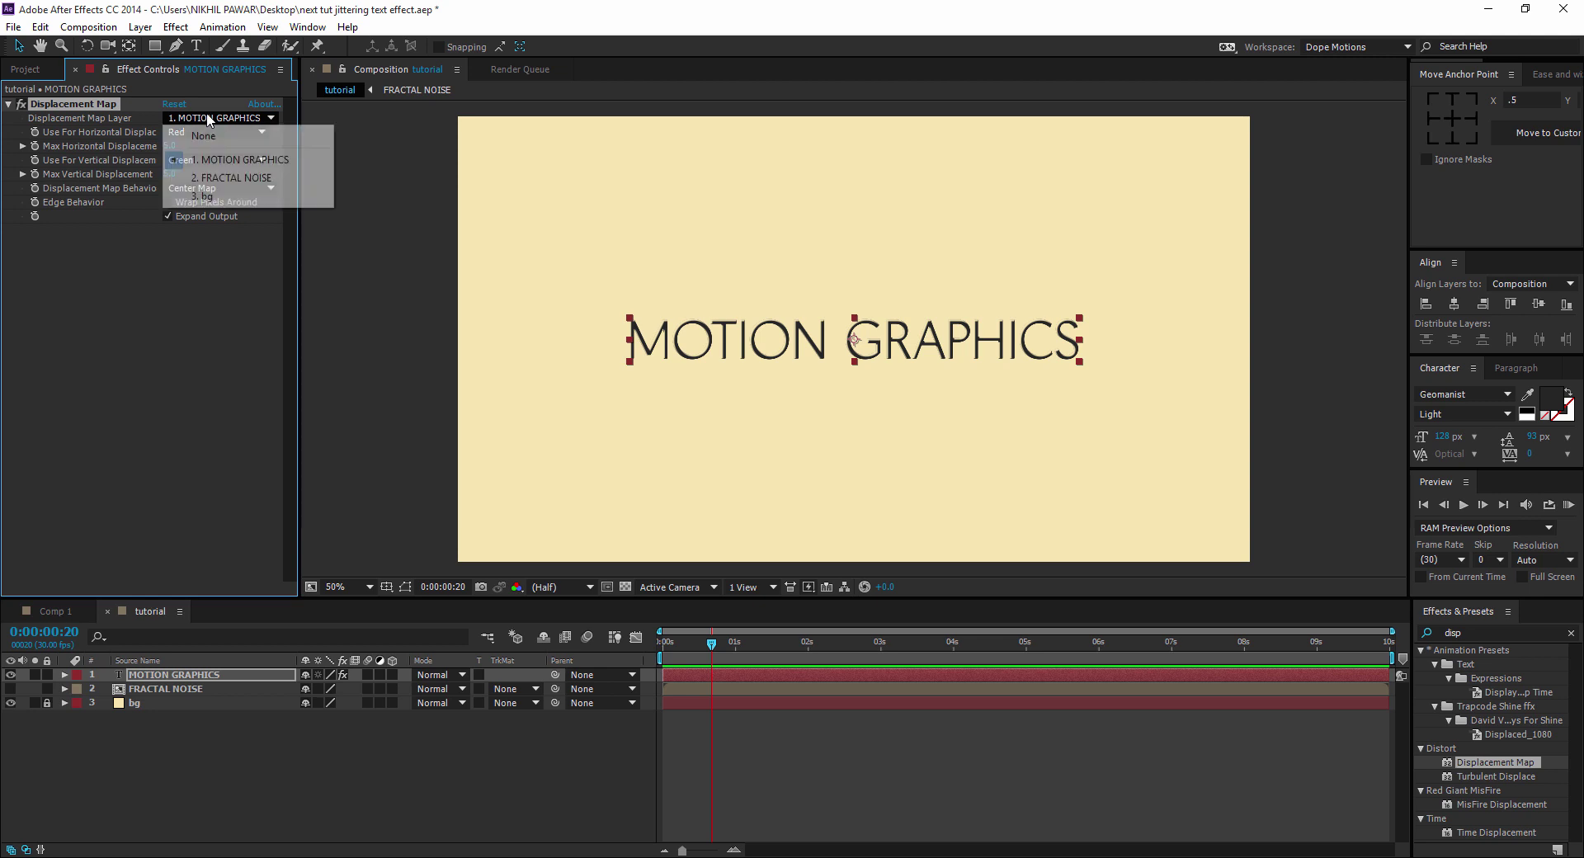
pyautogui.click(225, 178)
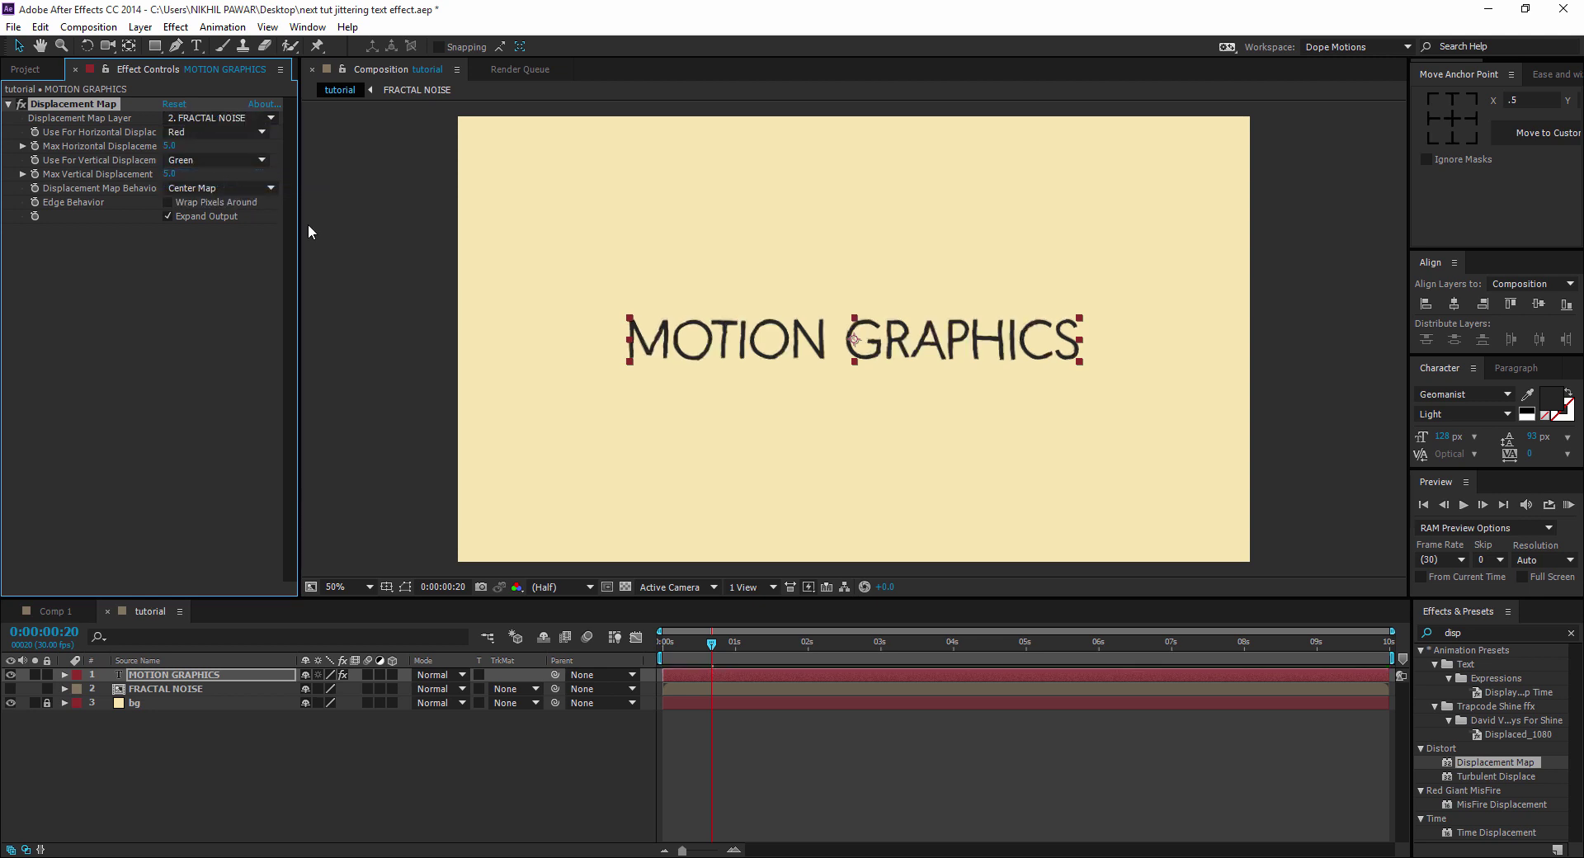
# Step: Scrub to about four seconds and play a preview of the jittering text
pyautogui.click(607, 732)
pyautogui.moveTo(711, 641); pyautogui.dragTo(834, 662)
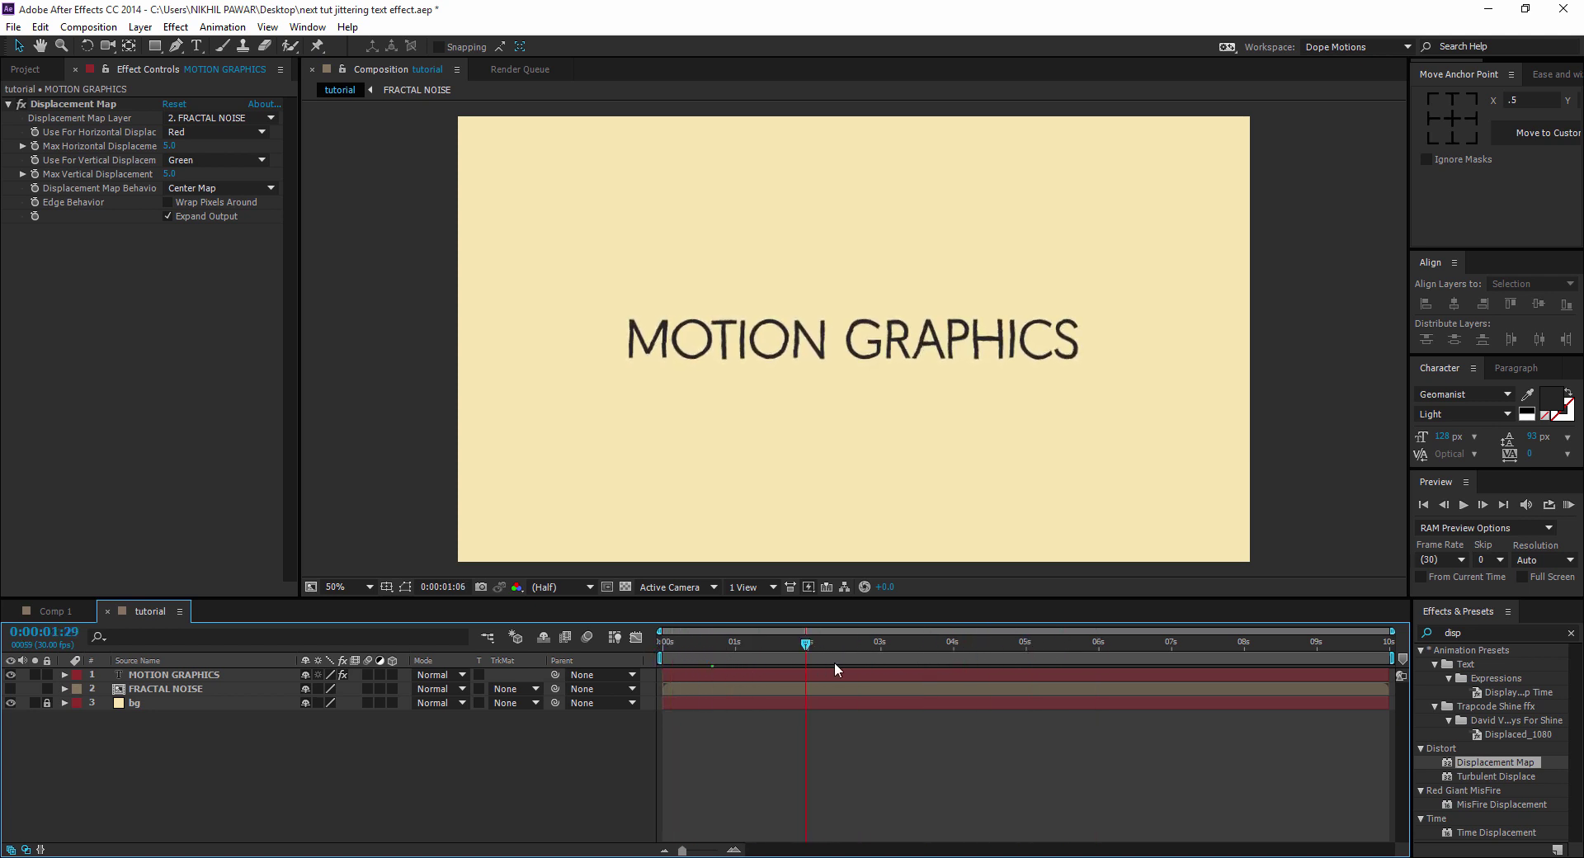
pyautogui.moveTo(955, 657); pyautogui.dragTo(965, 655)
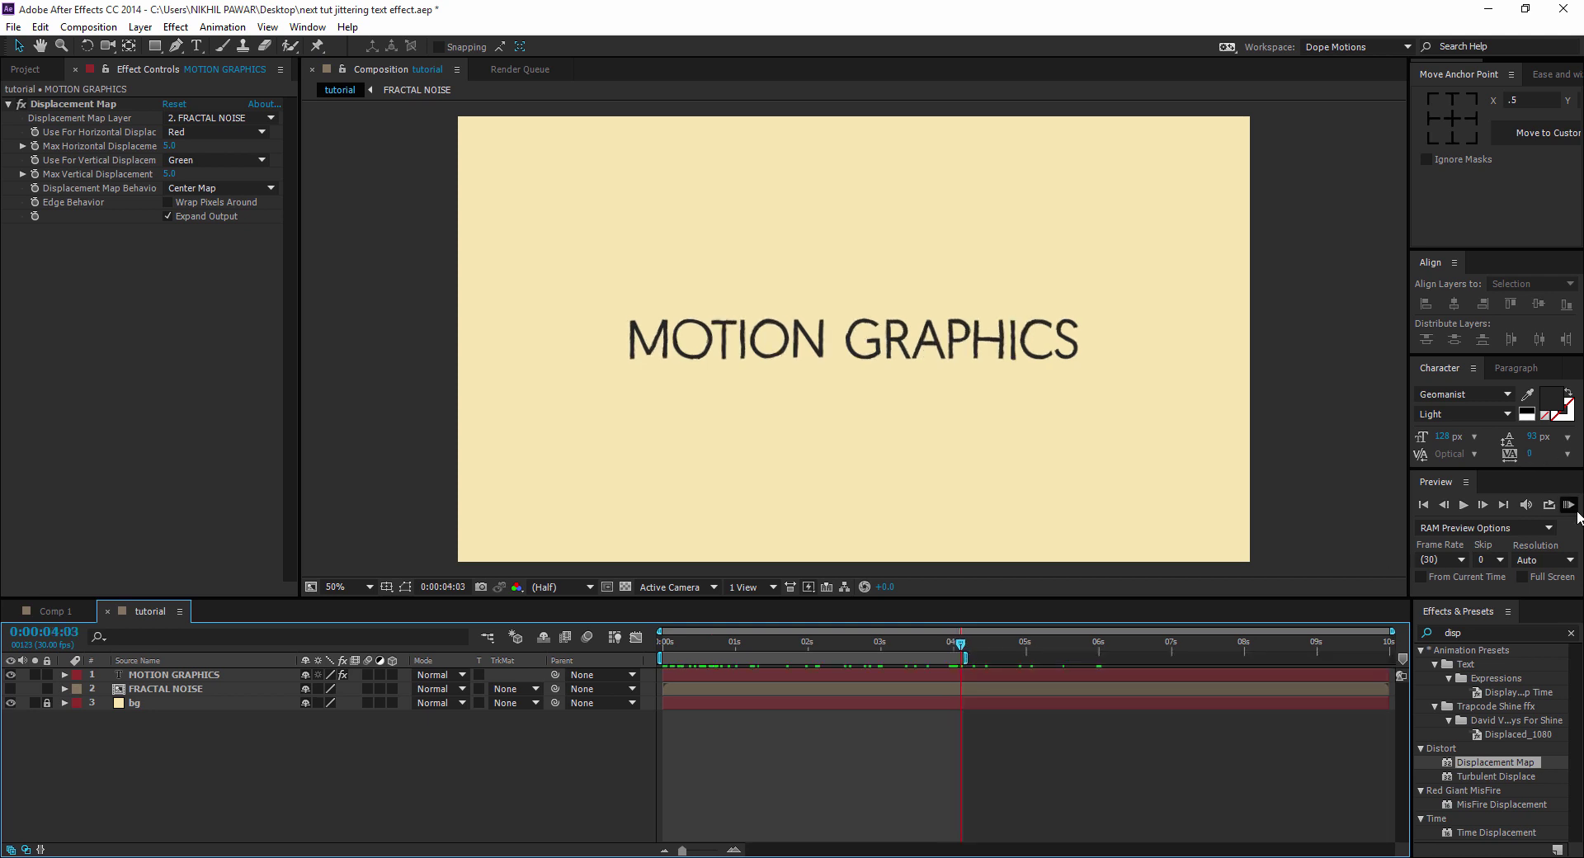
pyautogui.click(1574, 507)
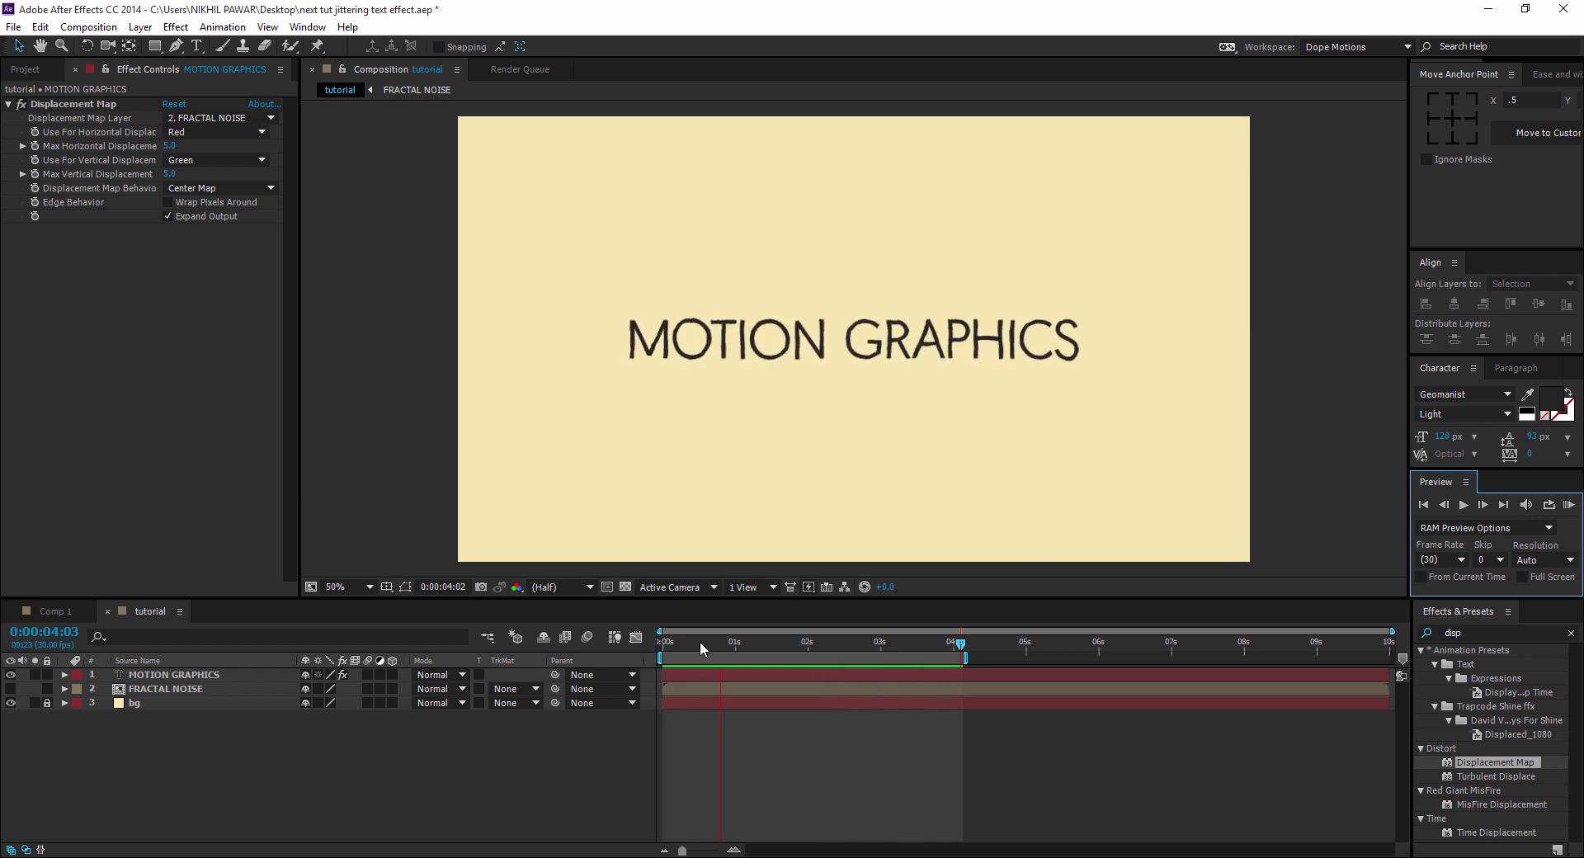
# Step: Stop the preview and convert the MOTION GRAPHICS text layer into a shape outlines layer
pyautogui.press('space')
pyautogui.click(186, 675)
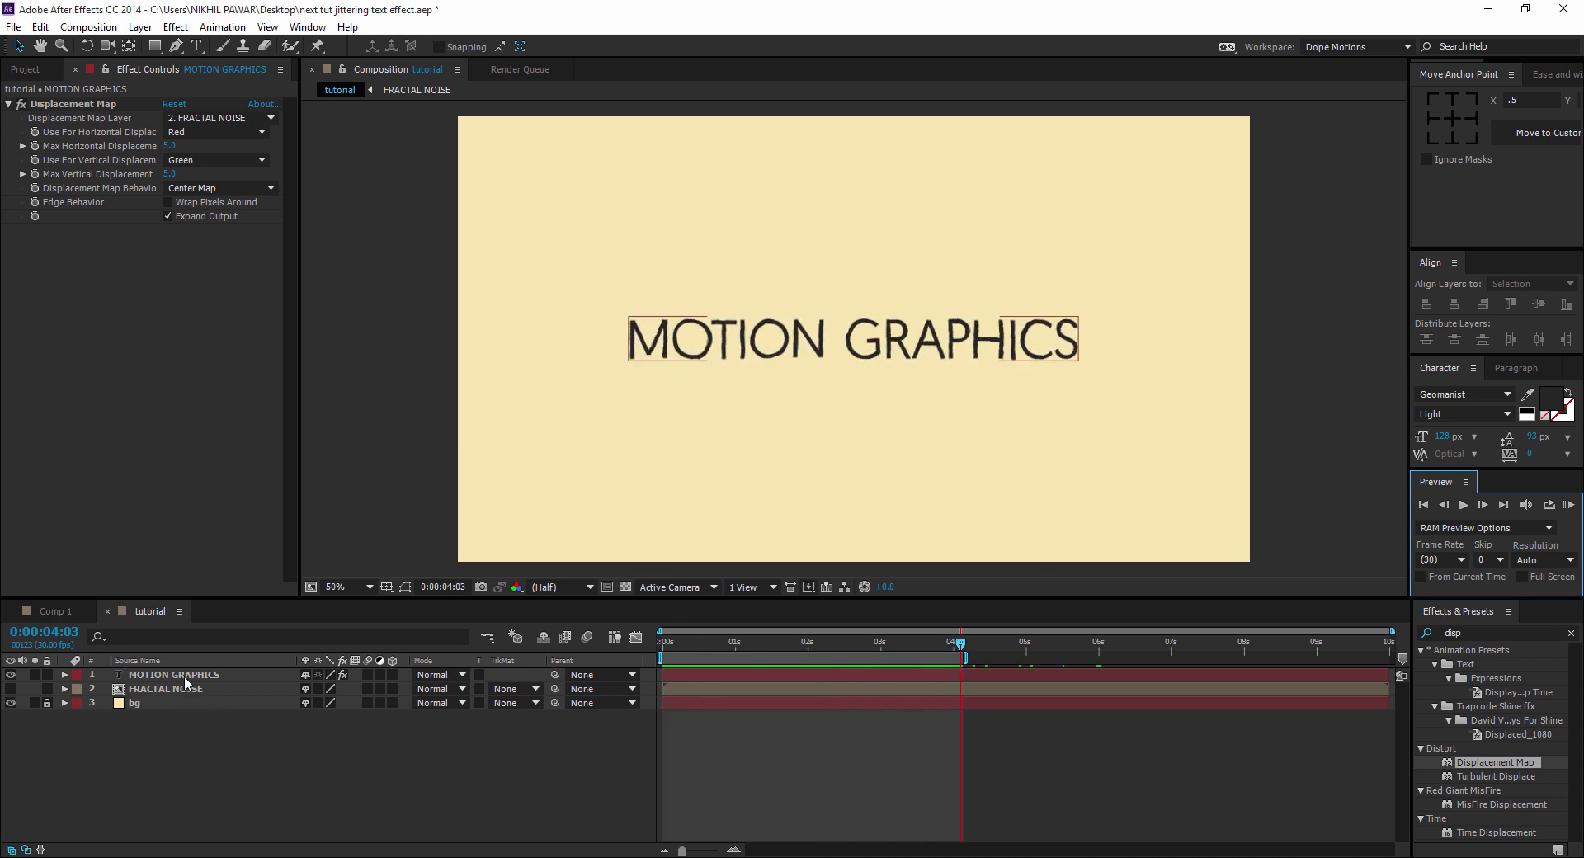
pyautogui.rightClick(185, 678)
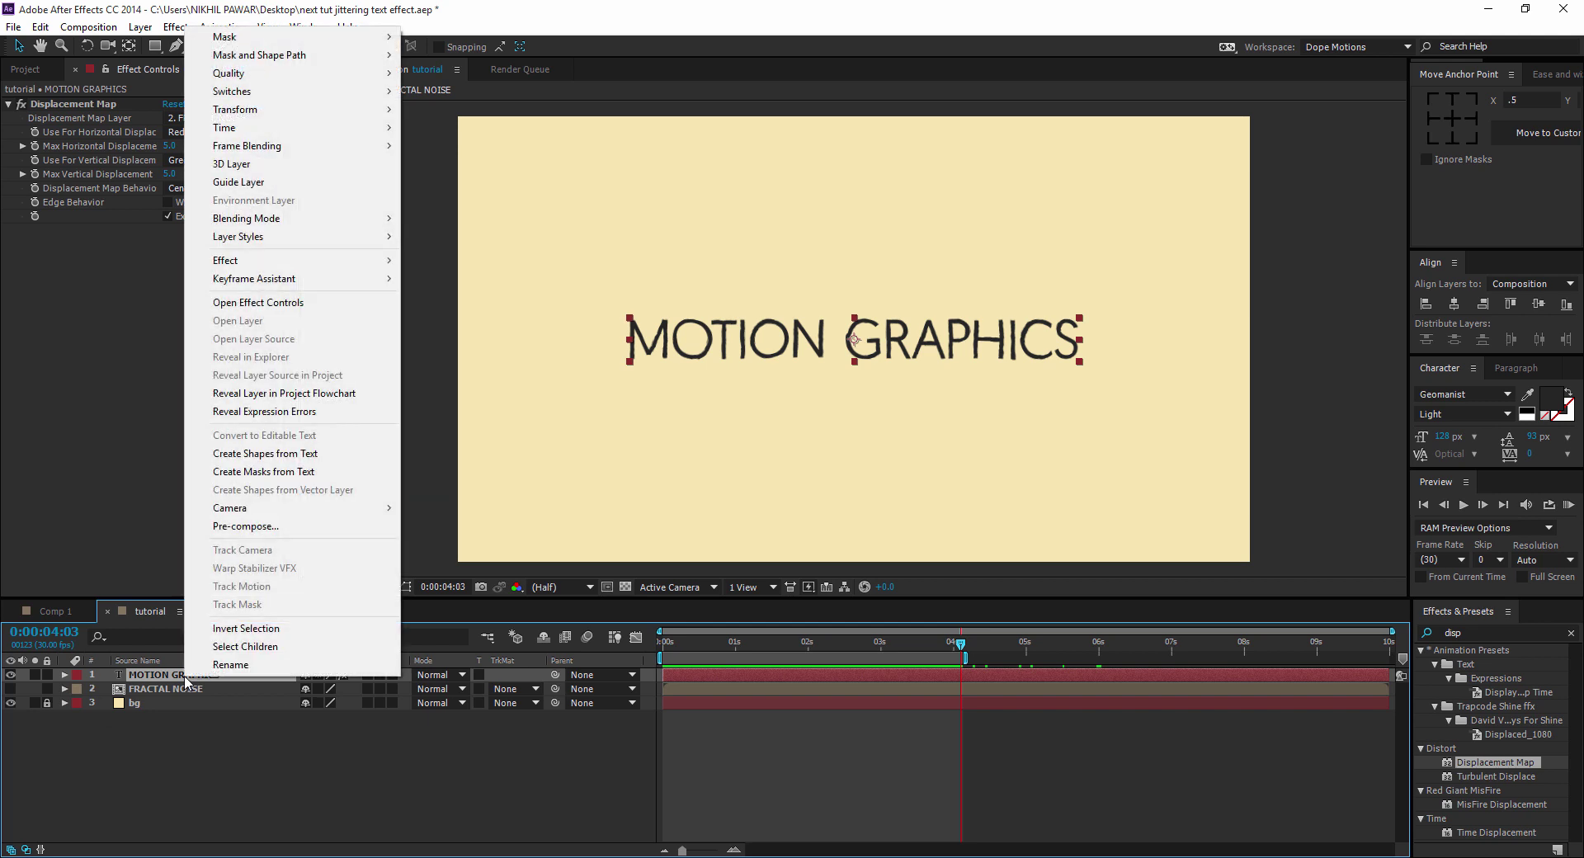
pyautogui.click(266, 453)
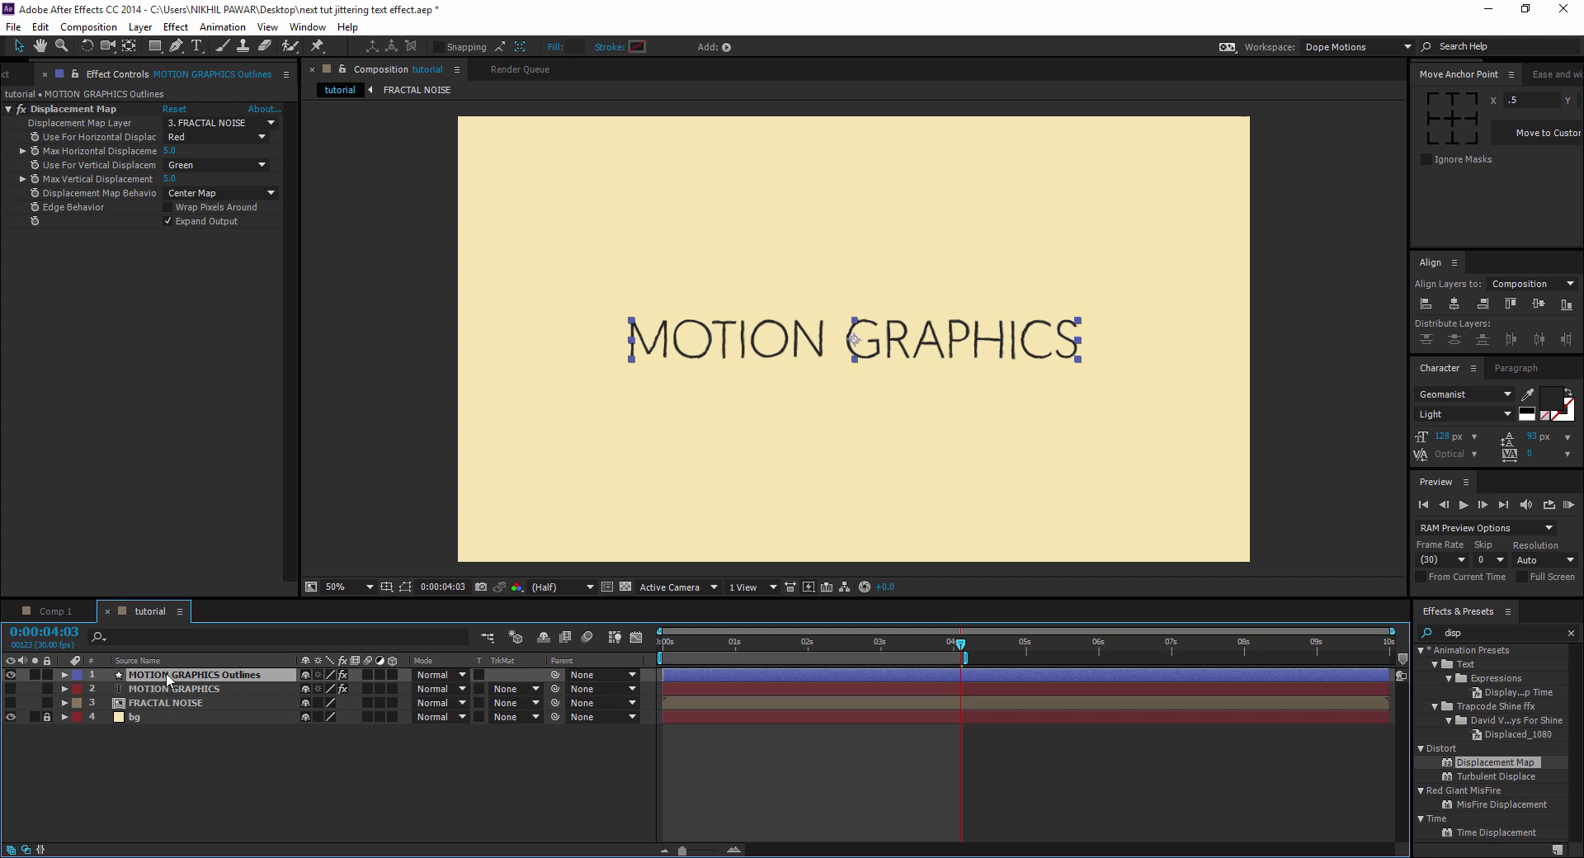
# Step: Add Trim Paths to the outlines layer's contents and scrub End to about 94%
pyautogui.click(65, 675)
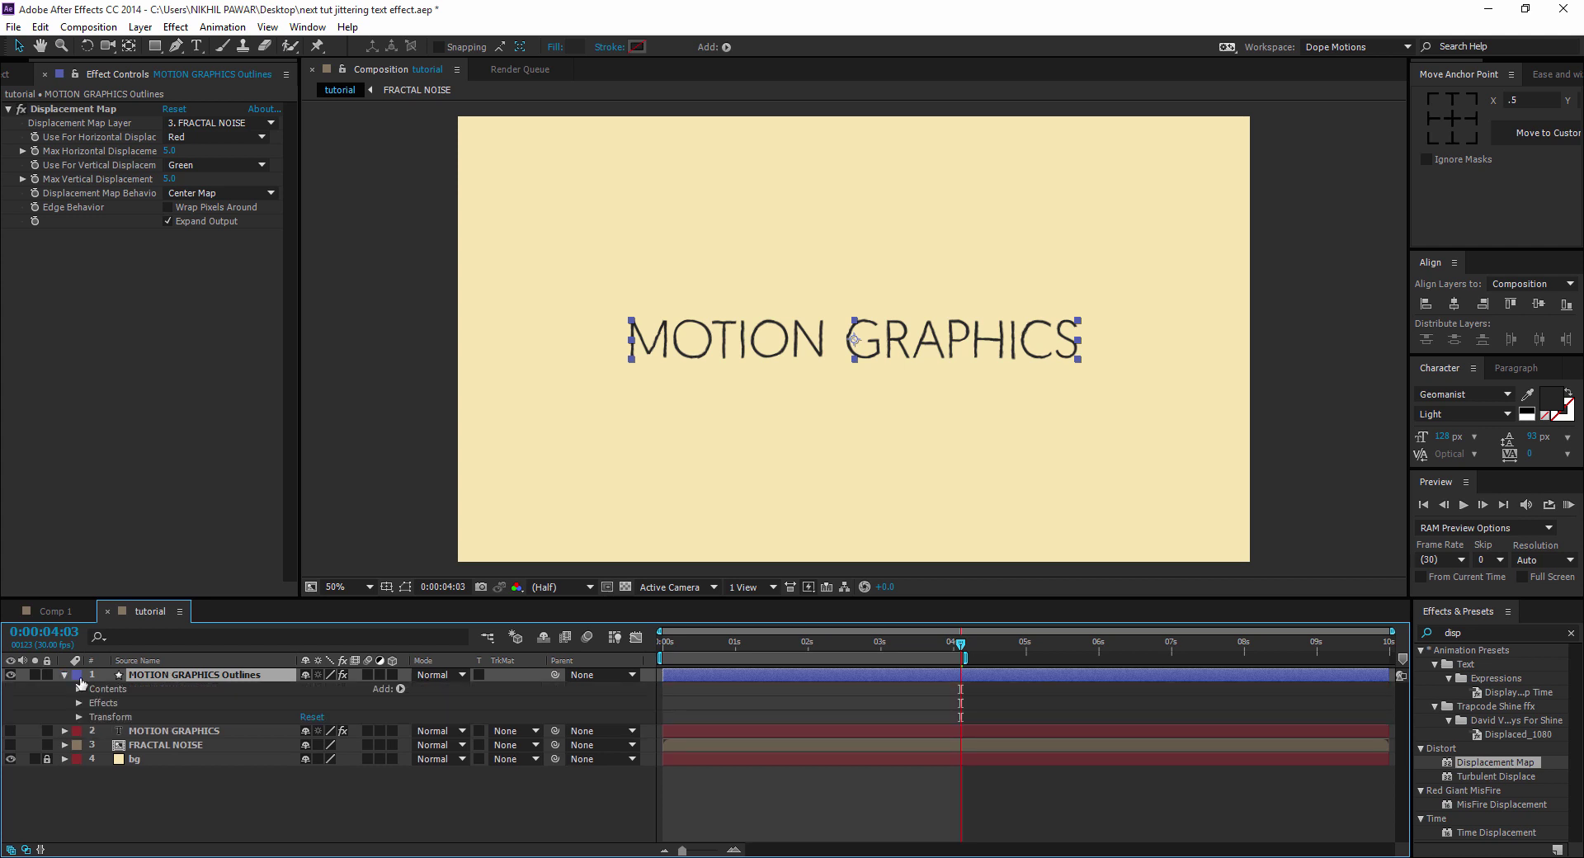
pyautogui.click(400, 688)
pyautogui.click(483, 617)
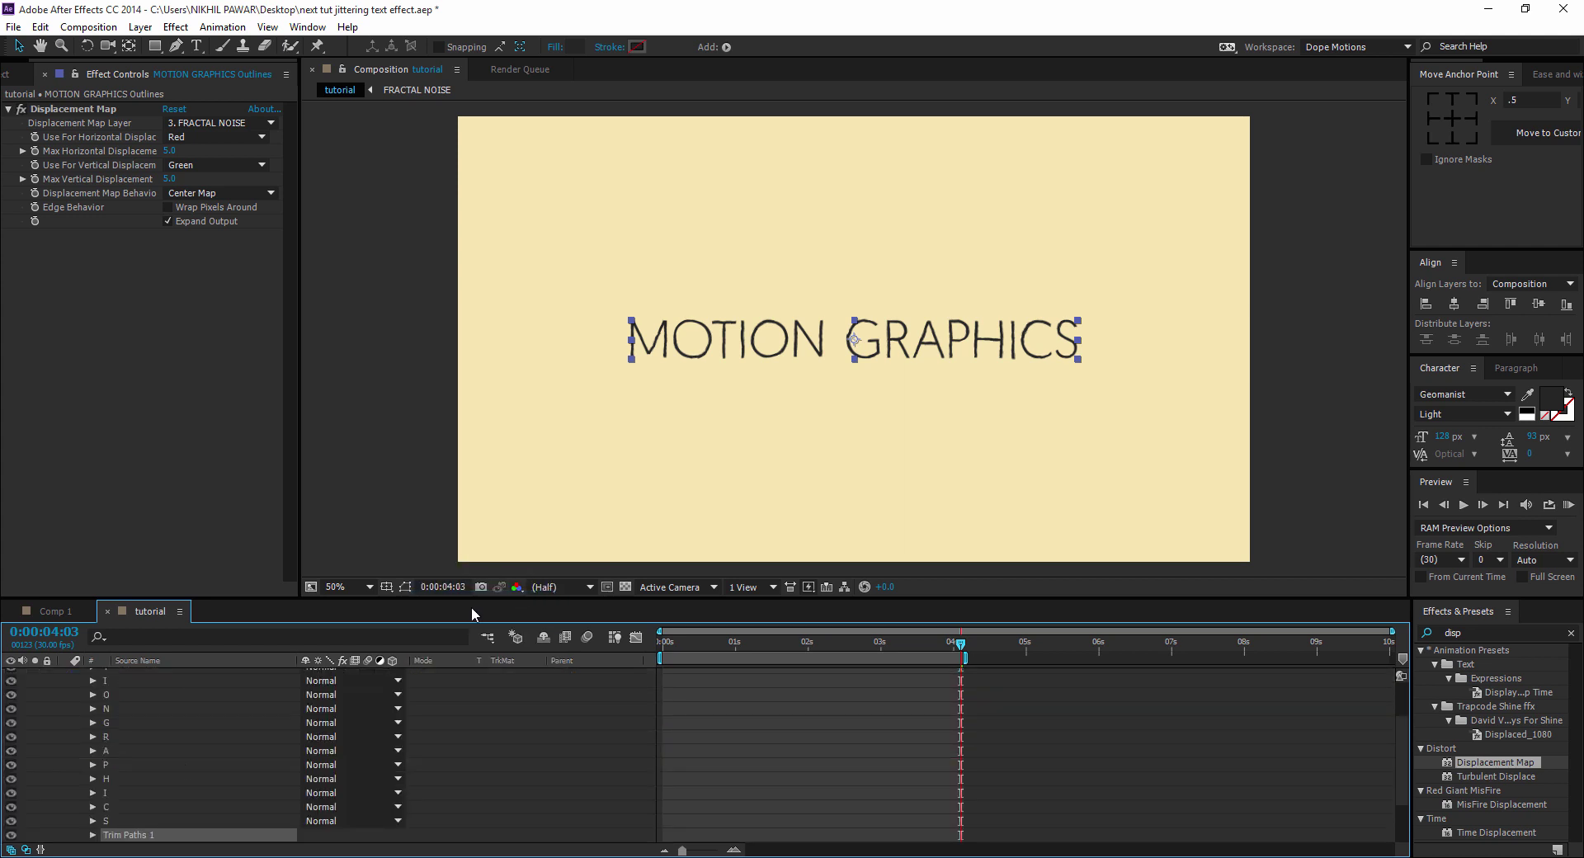
pyautogui.scroll(-3, 188, 739)
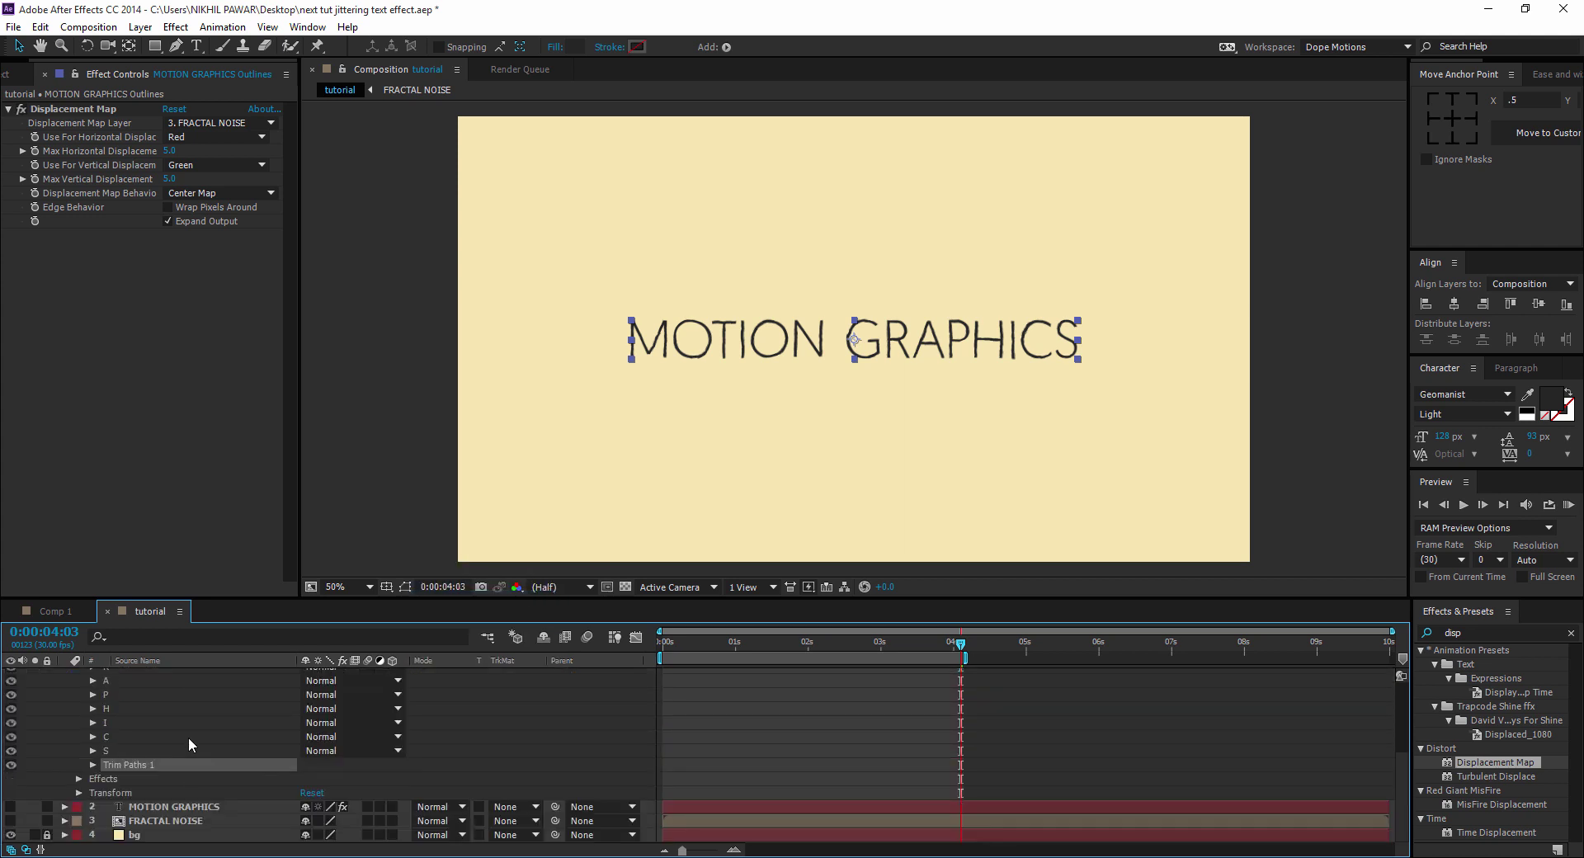
pyautogui.click(92, 765)
pyautogui.scroll(-2, 198, 713)
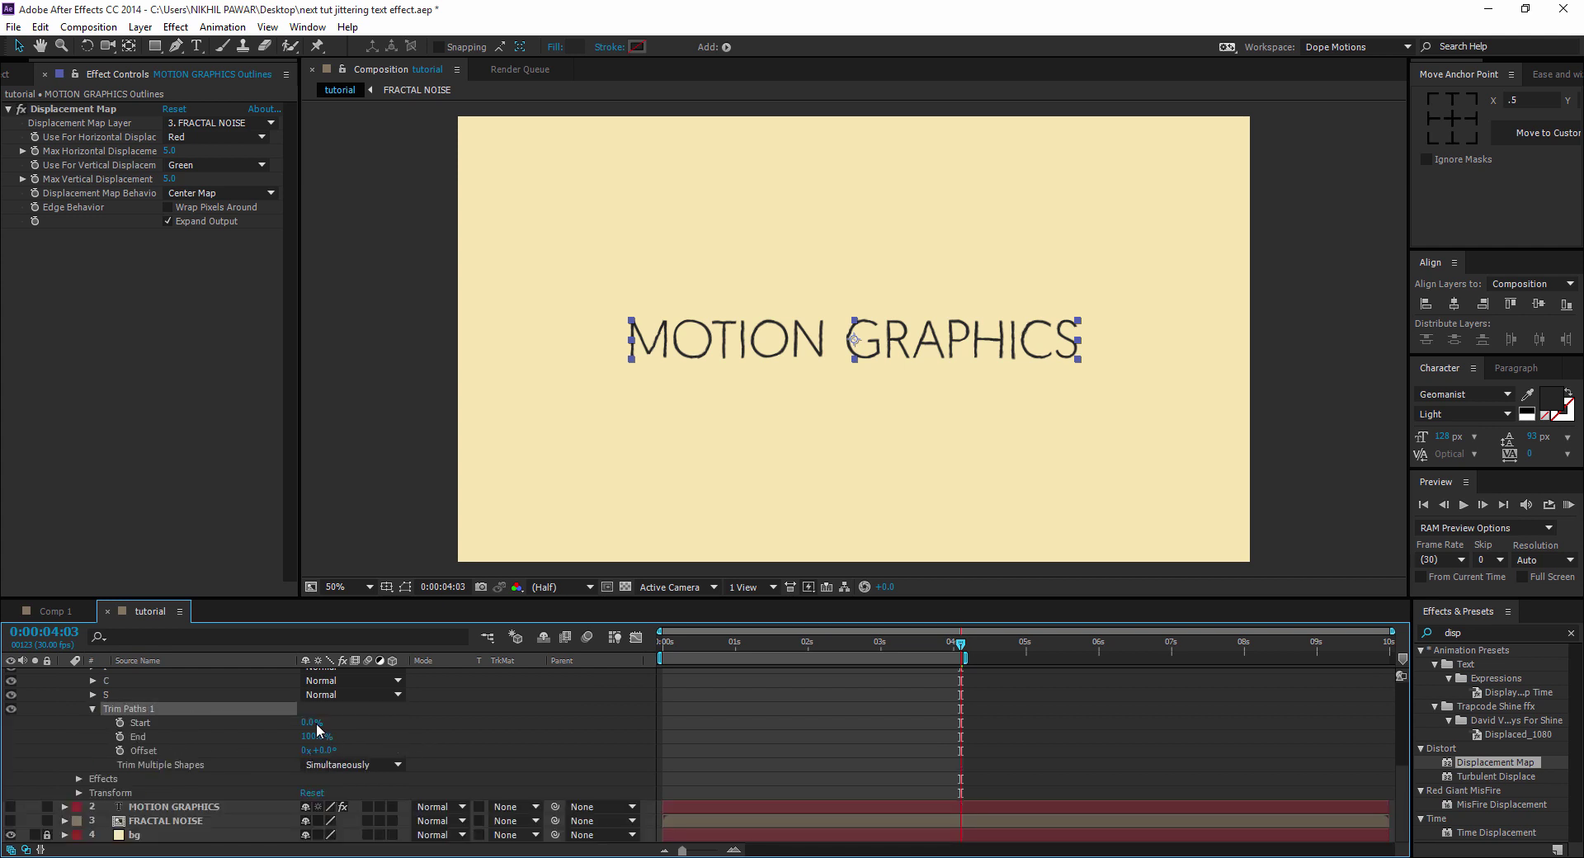
pyautogui.moveTo(313, 736)
pyautogui.mouseDown()
pyautogui.moveTo(291, 734)
pyautogui.moveTo(355, 735)
pyautogui.moveTo(263, 743)
pyautogui.moveTo(338, 740)
pyautogui.mouseUp()
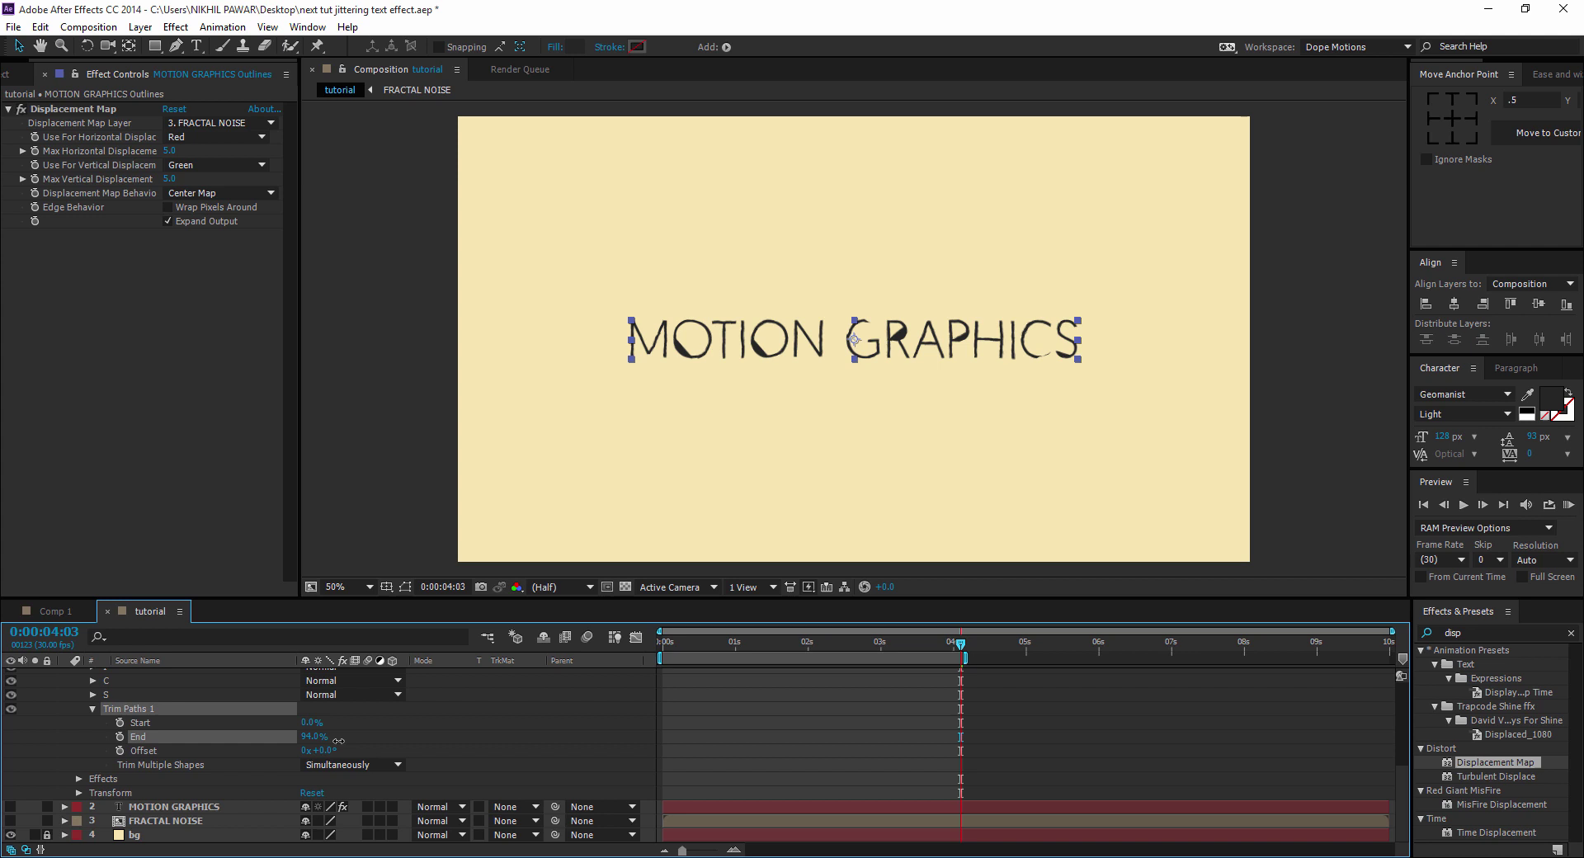
# Step: Inspect the individual letter shape groups (M, O, I, G, R, P) of the outlines layer
pyautogui.moveTo(338, 740); pyautogui.dragTo(343, 740)
pyautogui.scroll(2, 163, 690)
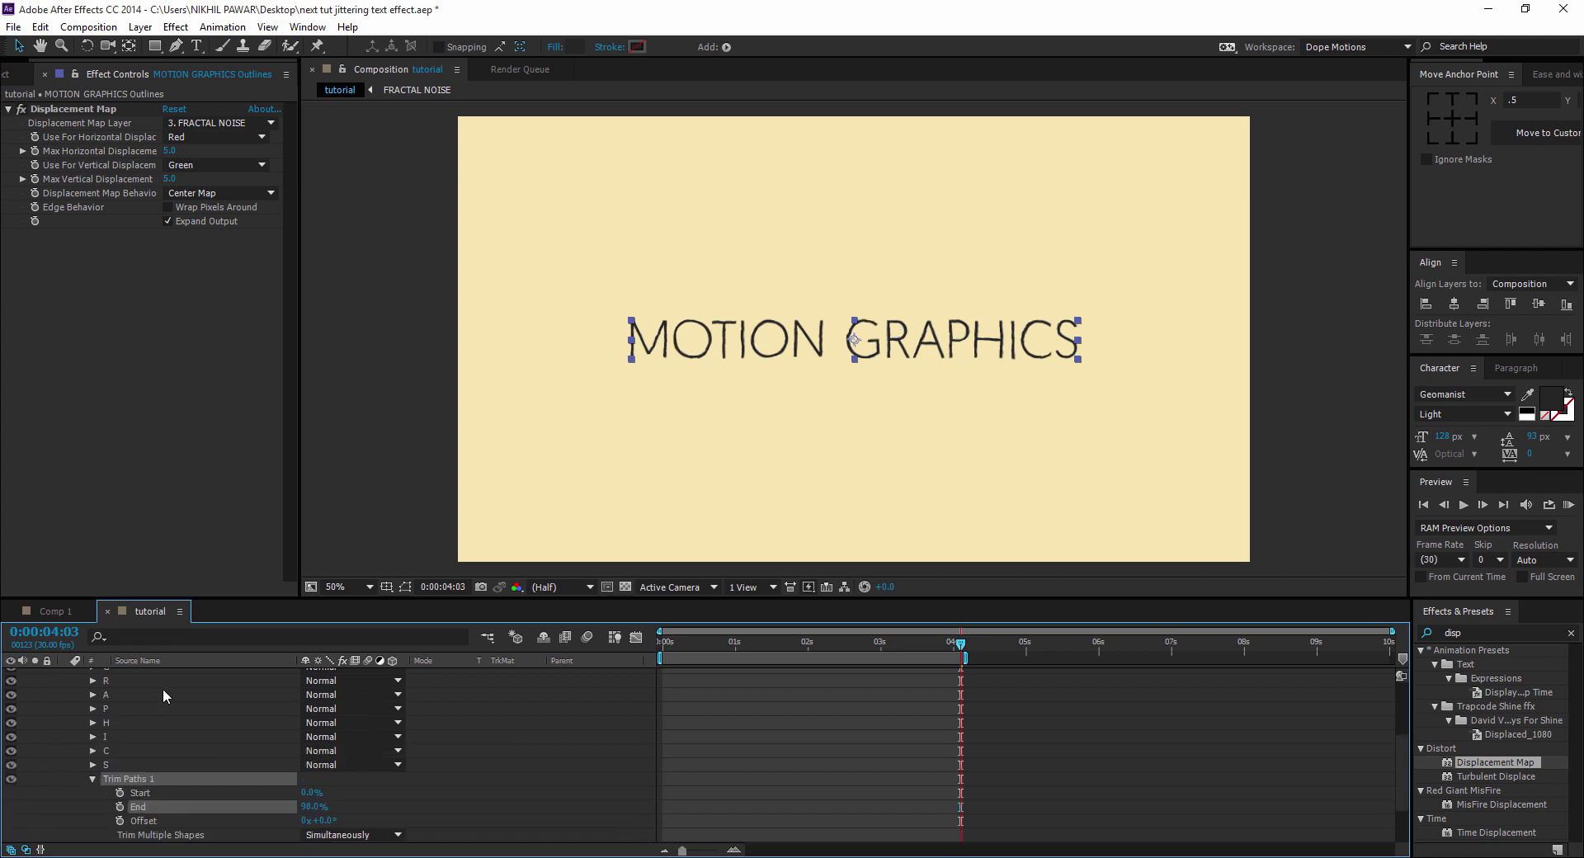
pyautogui.click(122, 709)
pyautogui.scroll(3, 121, 708)
pyautogui.click(119, 700)
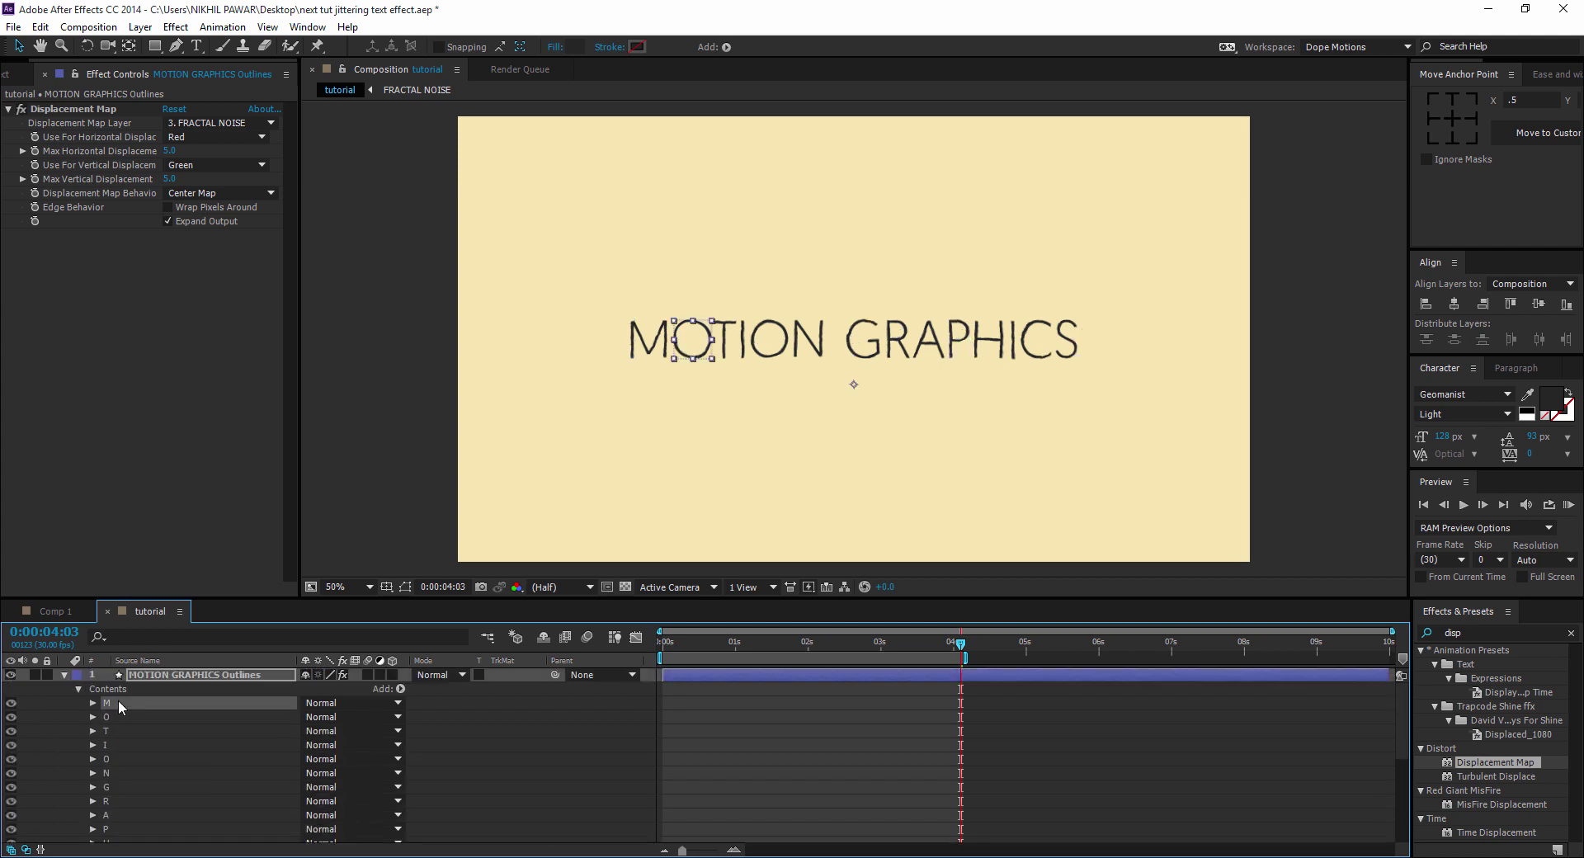
pyautogui.click(127, 721)
pyautogui.click(127, 745)
pyautogui.click(128, 759)
pyautogui.click(127, 787)
pyautogui.click(127, 801)
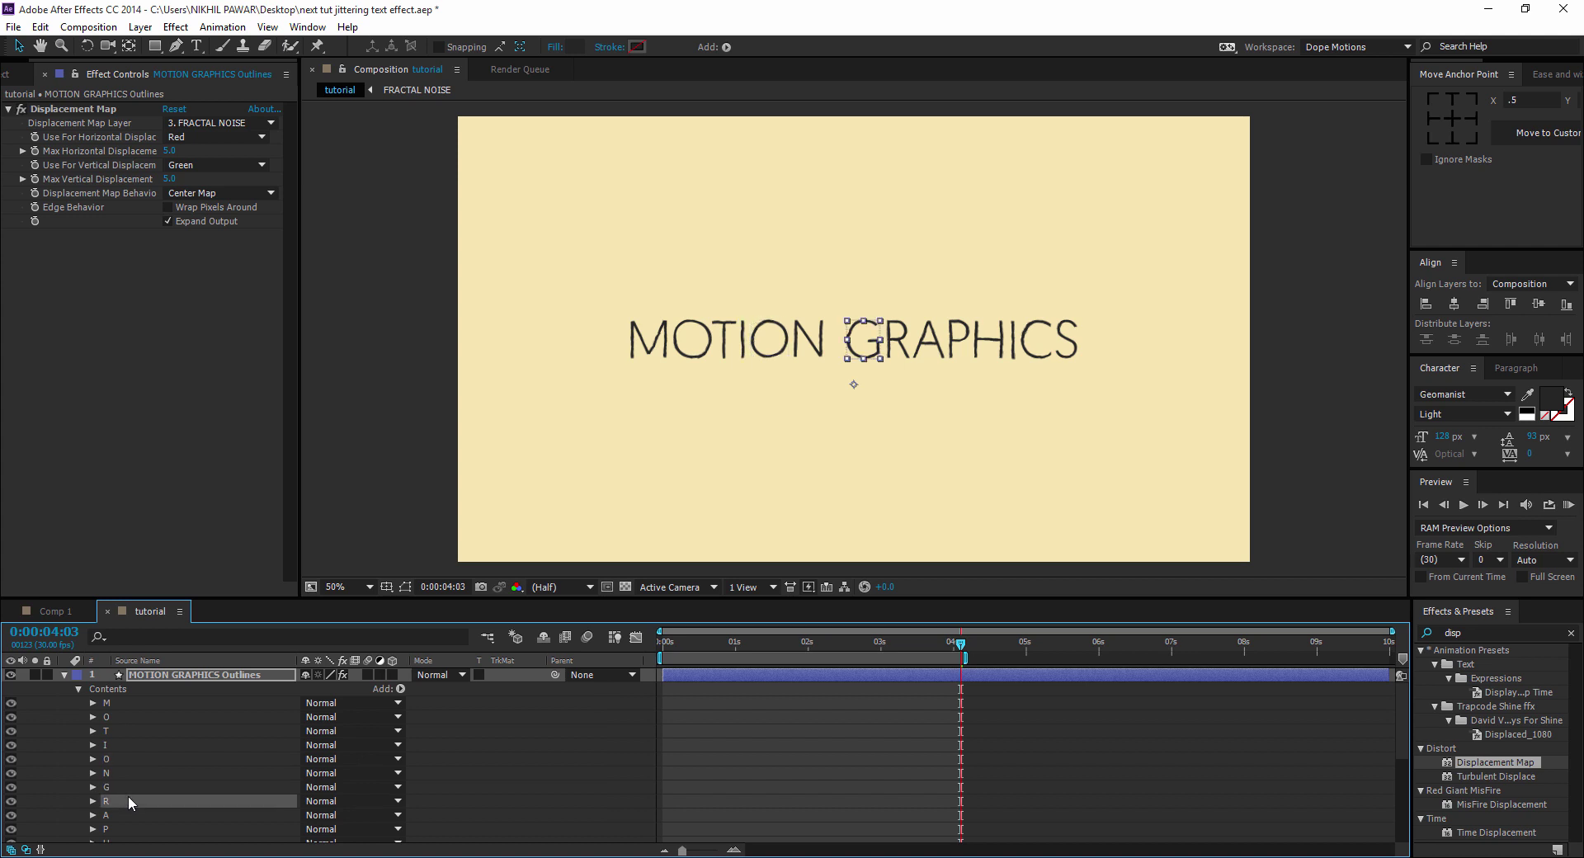
pyautogui.scroll(-2, 145, 702)
pyautogui.scroll(-3, 145, 701)
pyautogui.moveTo(313, 737); pyautogui.dragTo(355, 748)
# Step: Set the Trim Paths Offset to 0 degrees
pyautogui.click(330, 755)
pyautogui.click(324, 750)
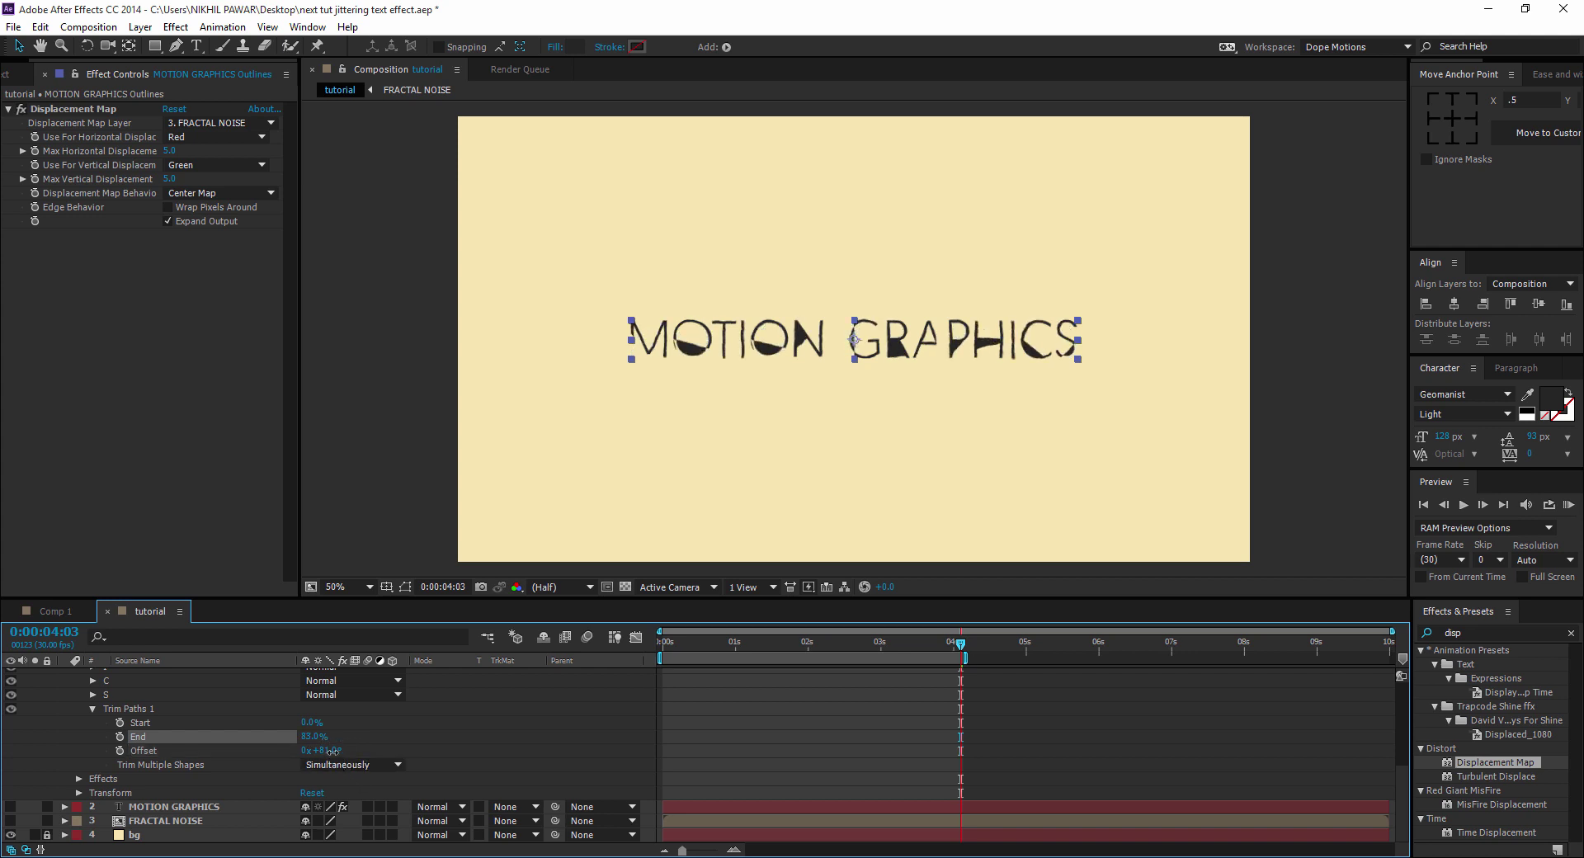
pyautogui.write('0')
pyautogui.press('Return')
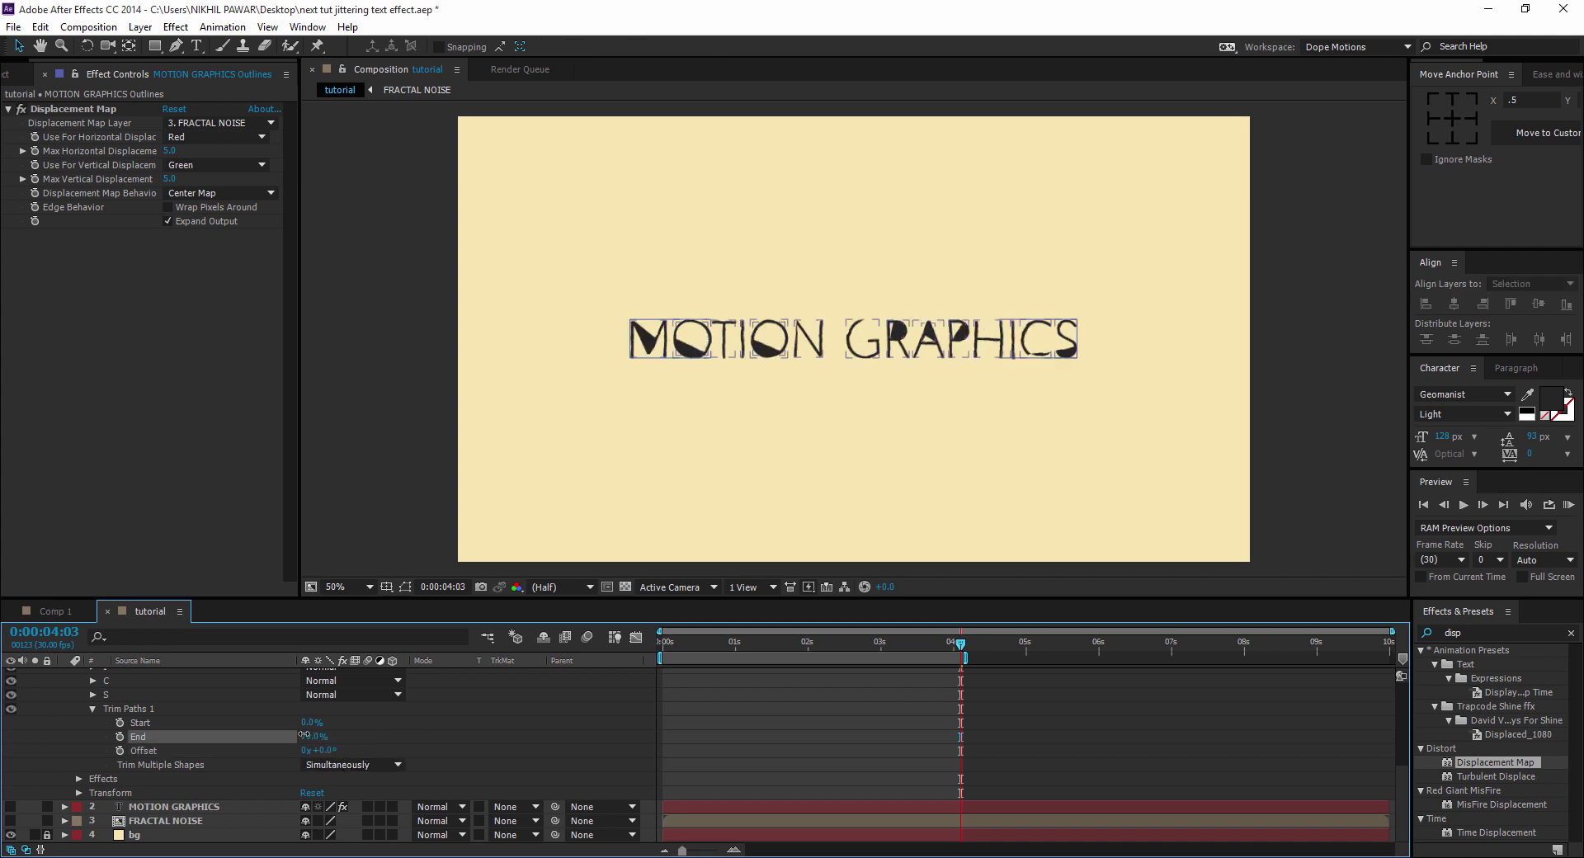
# Step: Keyframe Trim Paths End at 0% at the start and 100% at one second
pyautogui.moveTo(313, 736); pyautogui.dragTo(232, 739)
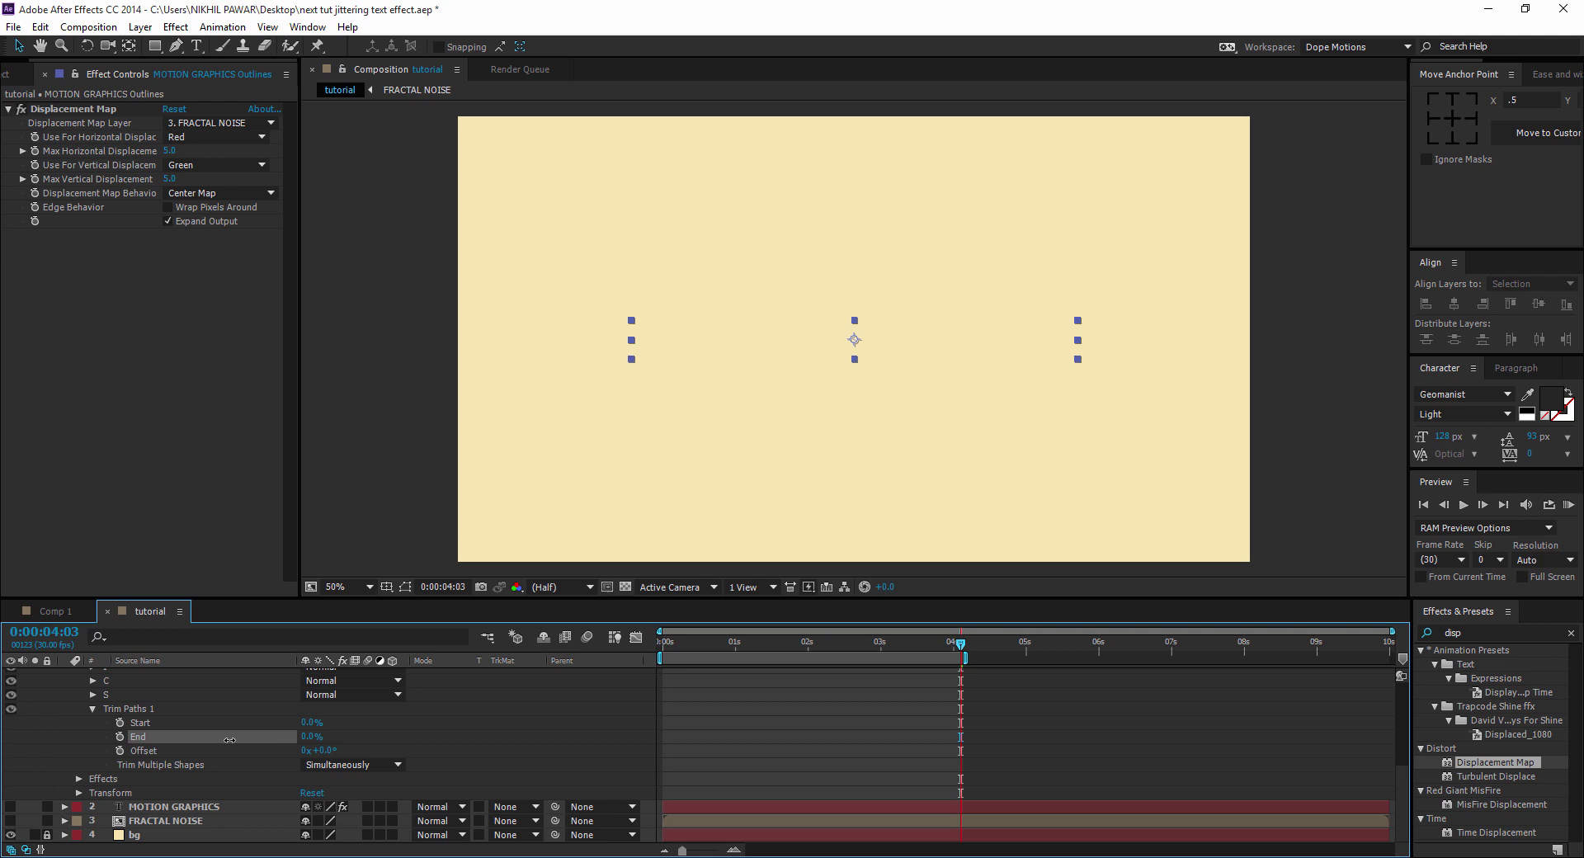
pyautogui.press('Home')
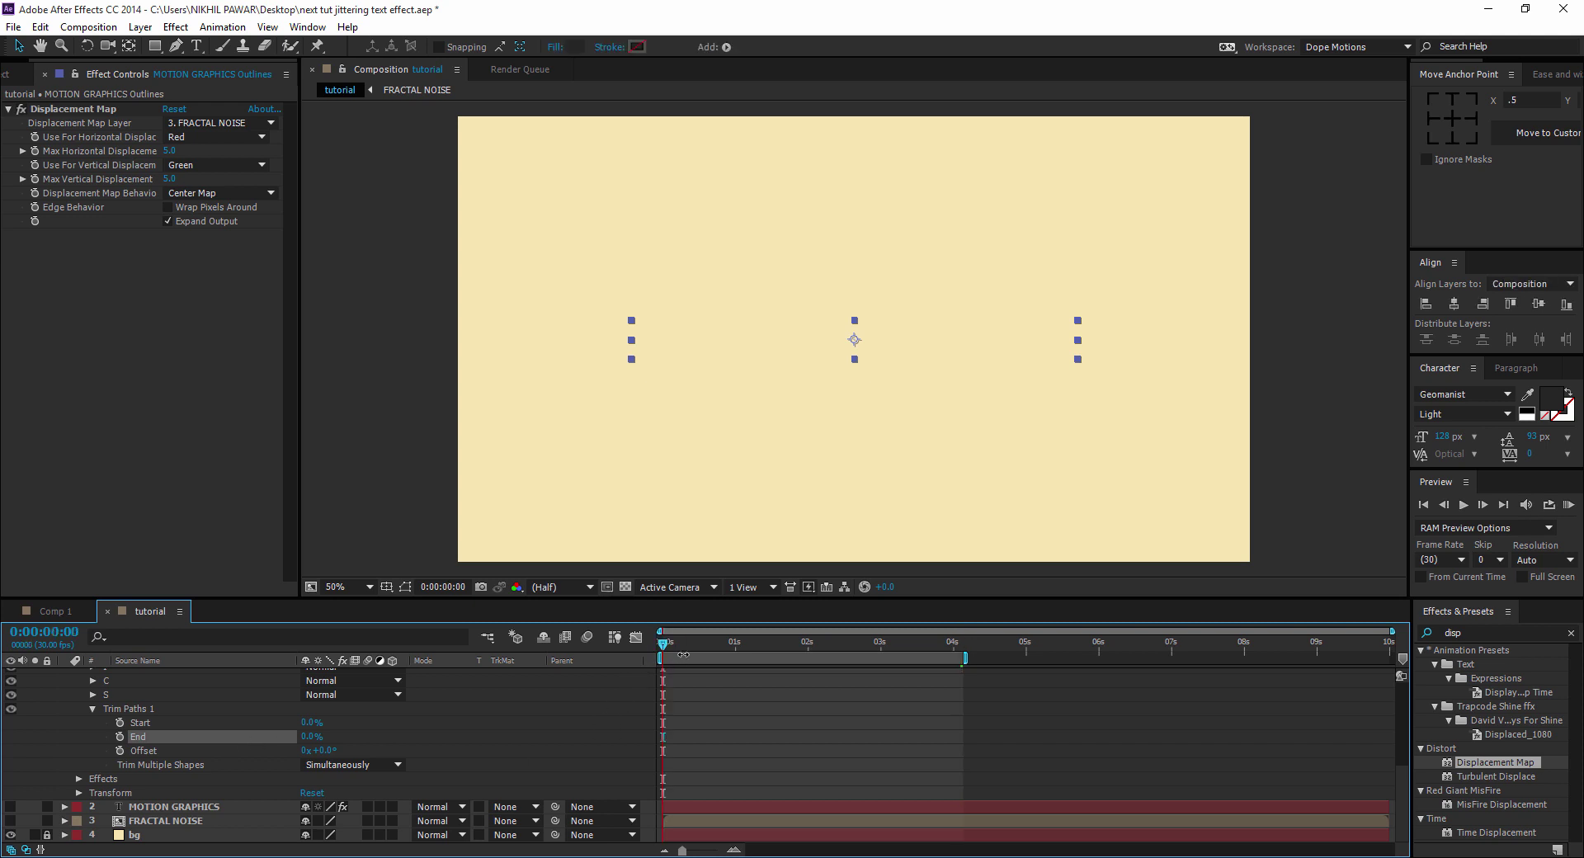
pyautogui.click(120, 736)
pyautogui.moveTo(716, 657); pyautogui.dragTo(735, 657)
pyautogui.moveTo(312, 737); pyautogui.dragTo(889, 739)
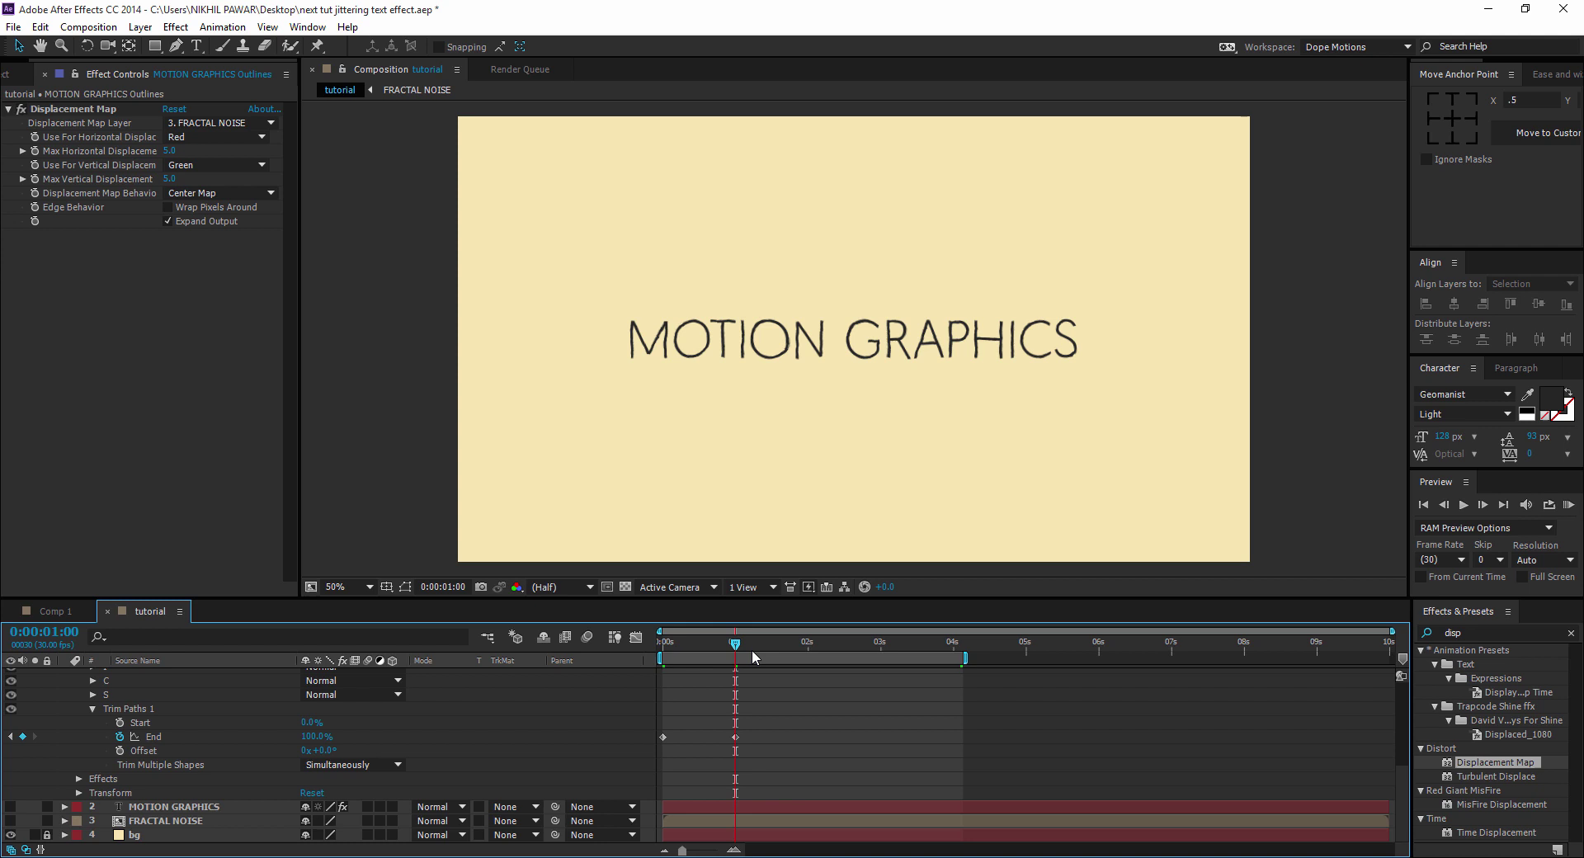
# Step: Apply Easy Ease (F9) to both End keyframes and collapse the Trim Paths settings
pyautogui.moveTo(751, 650)
pyautogui.mouseDown()
pyautogui.moveTo(635, 650)
pyautogui.moveTo(774, 651)
pyautogui.mouseUp()
pyautogui.moveTo(764, 711); pyautogui.dragTo(639, 782)
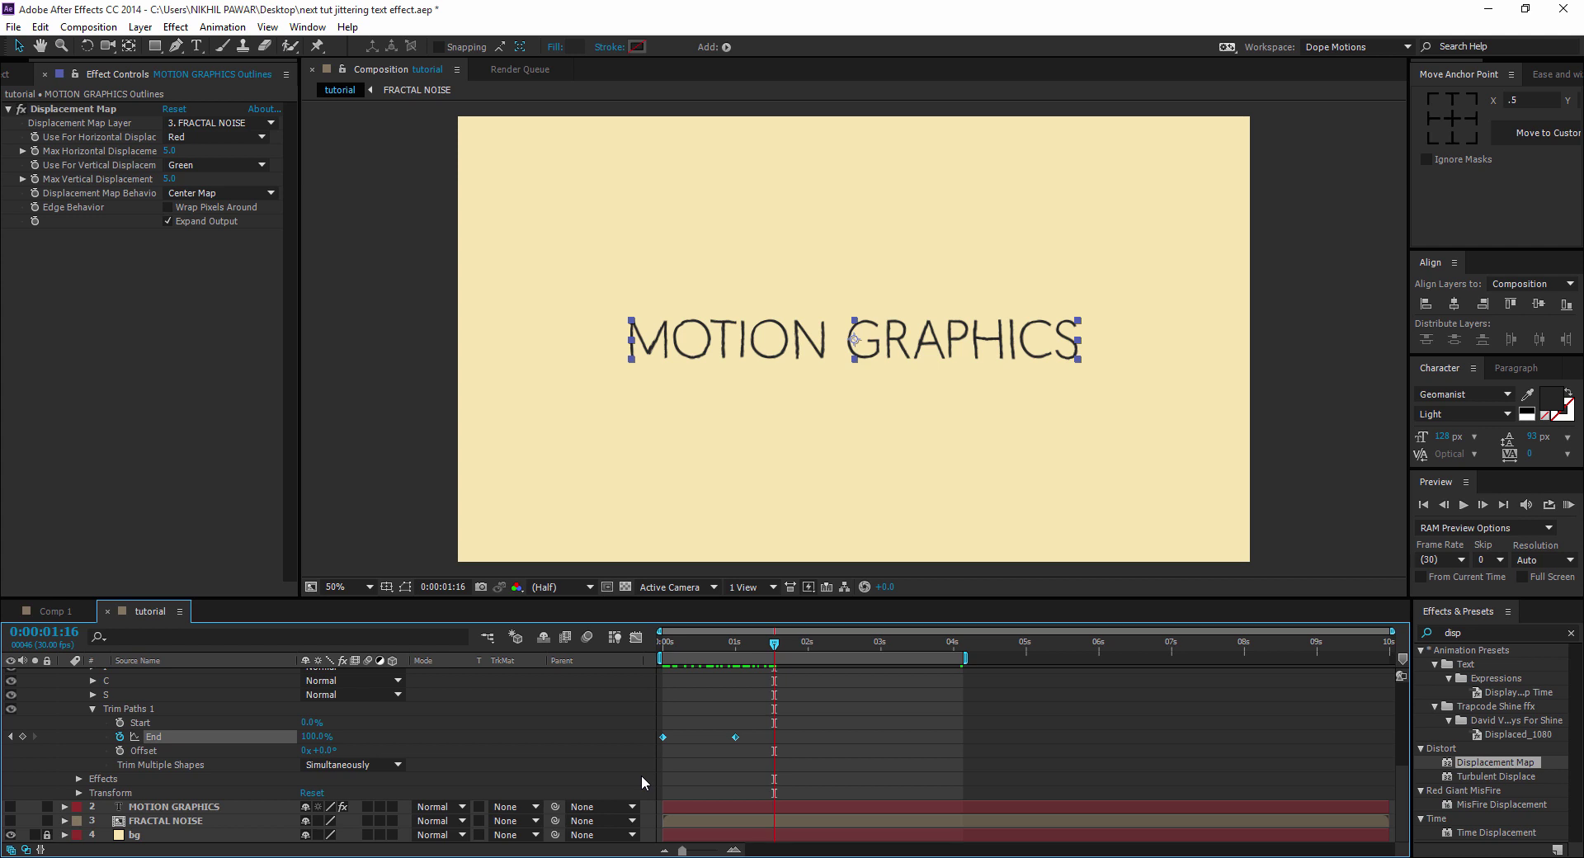
pyautogui.press('F9')
pyautogui.click(874, 695)
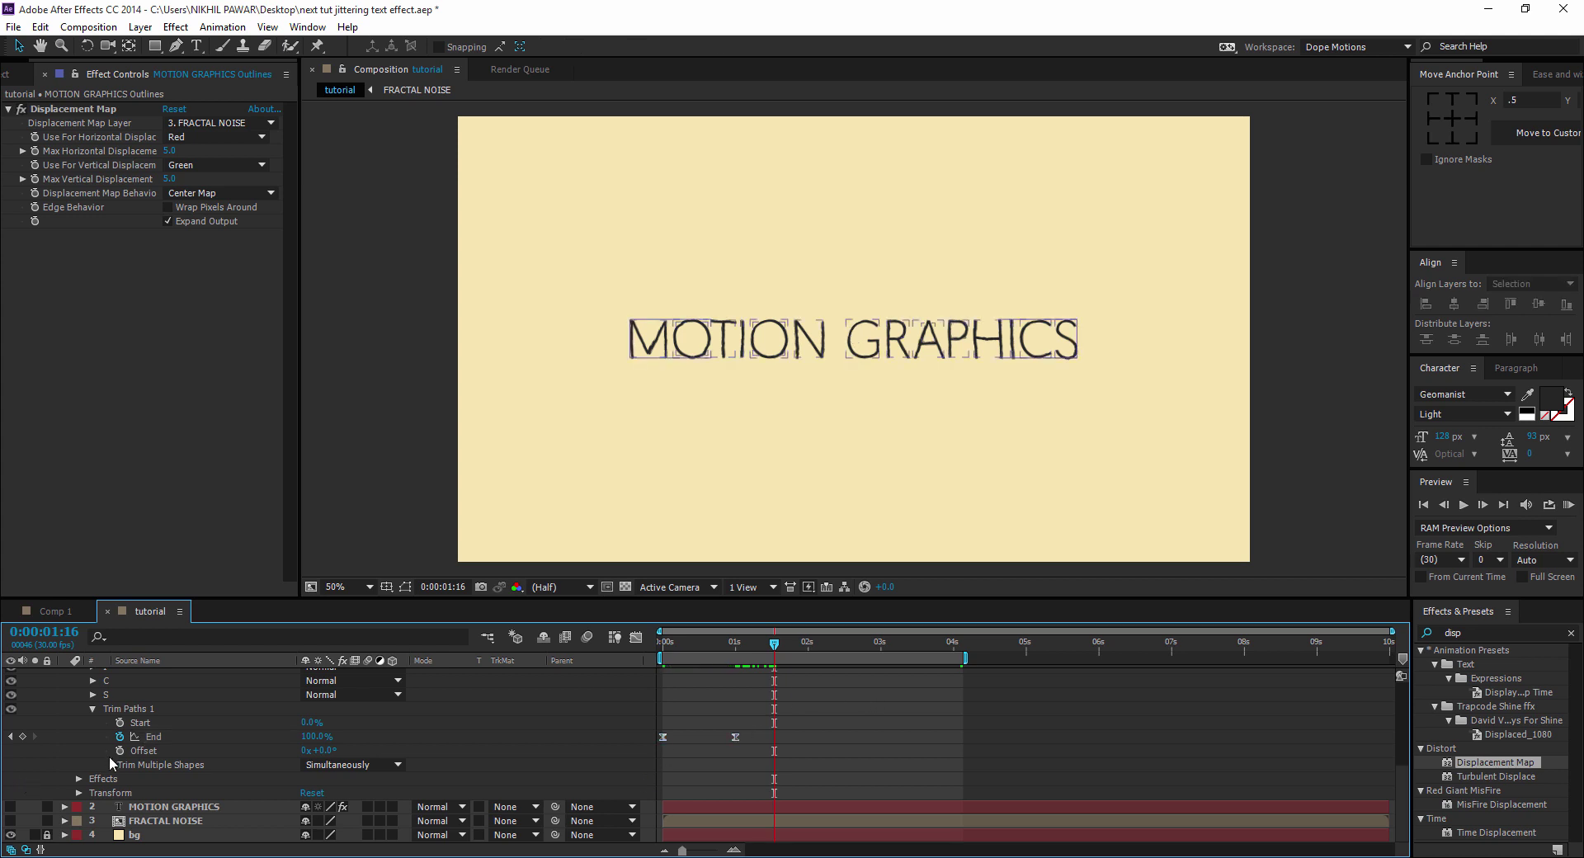
pyautogui.scroll(5, 77, 716)
pyautogui.scroll(-5, 81, 714)
pyautogui.click(92, 709)
pyautogui.scroll(5, 88, 692)
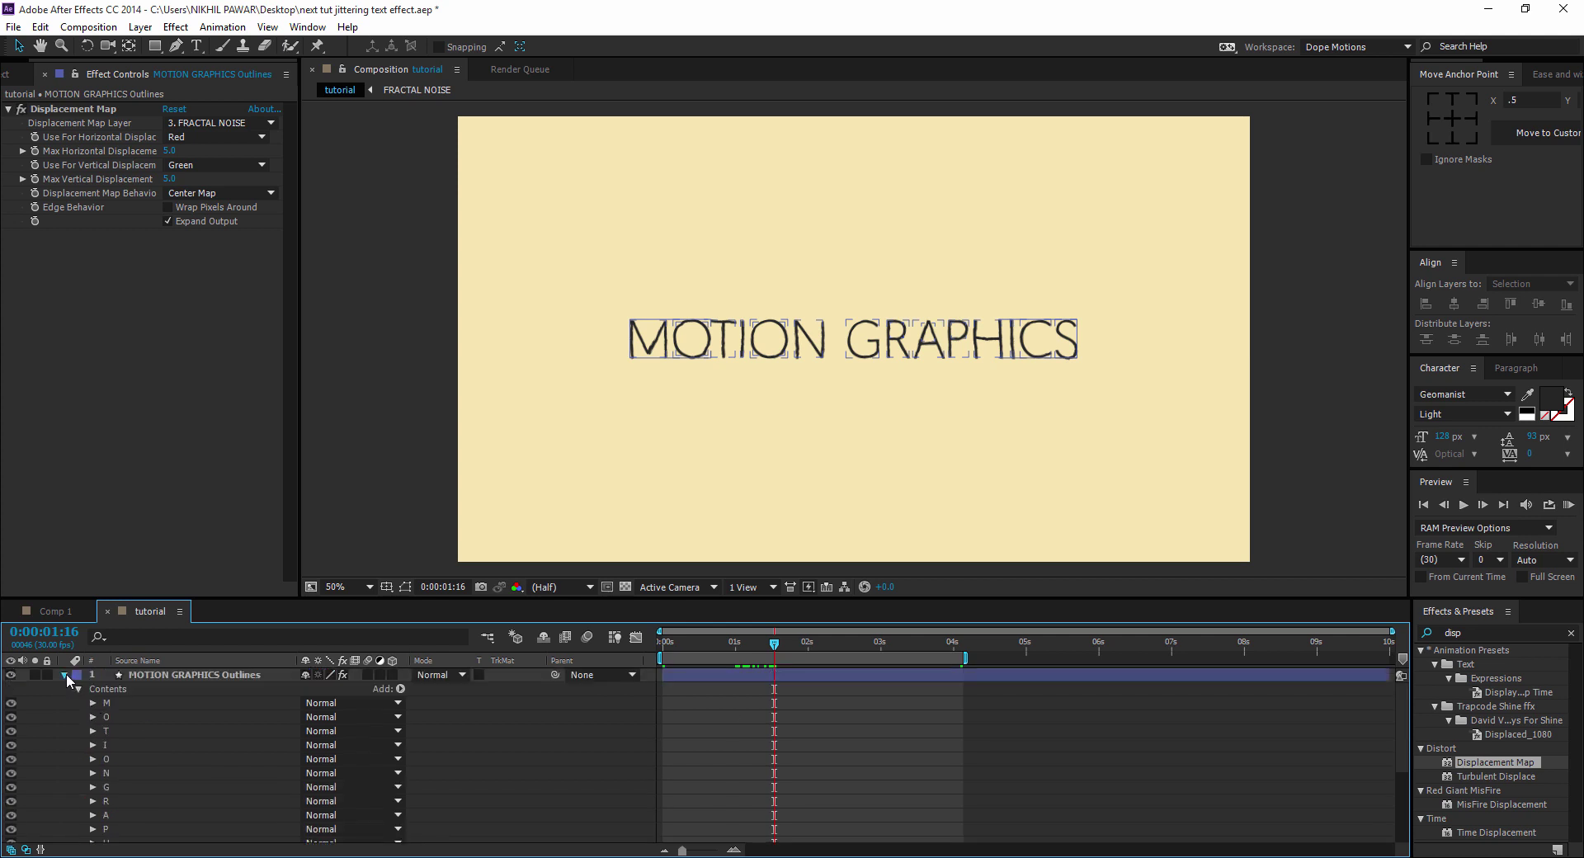
# Step: Duplicate the MOTION GRAPHICS Outlines layer and give the copy a red E86565 fill
pyautogui.click(65, 675)
pyautogui.click(164, 676)
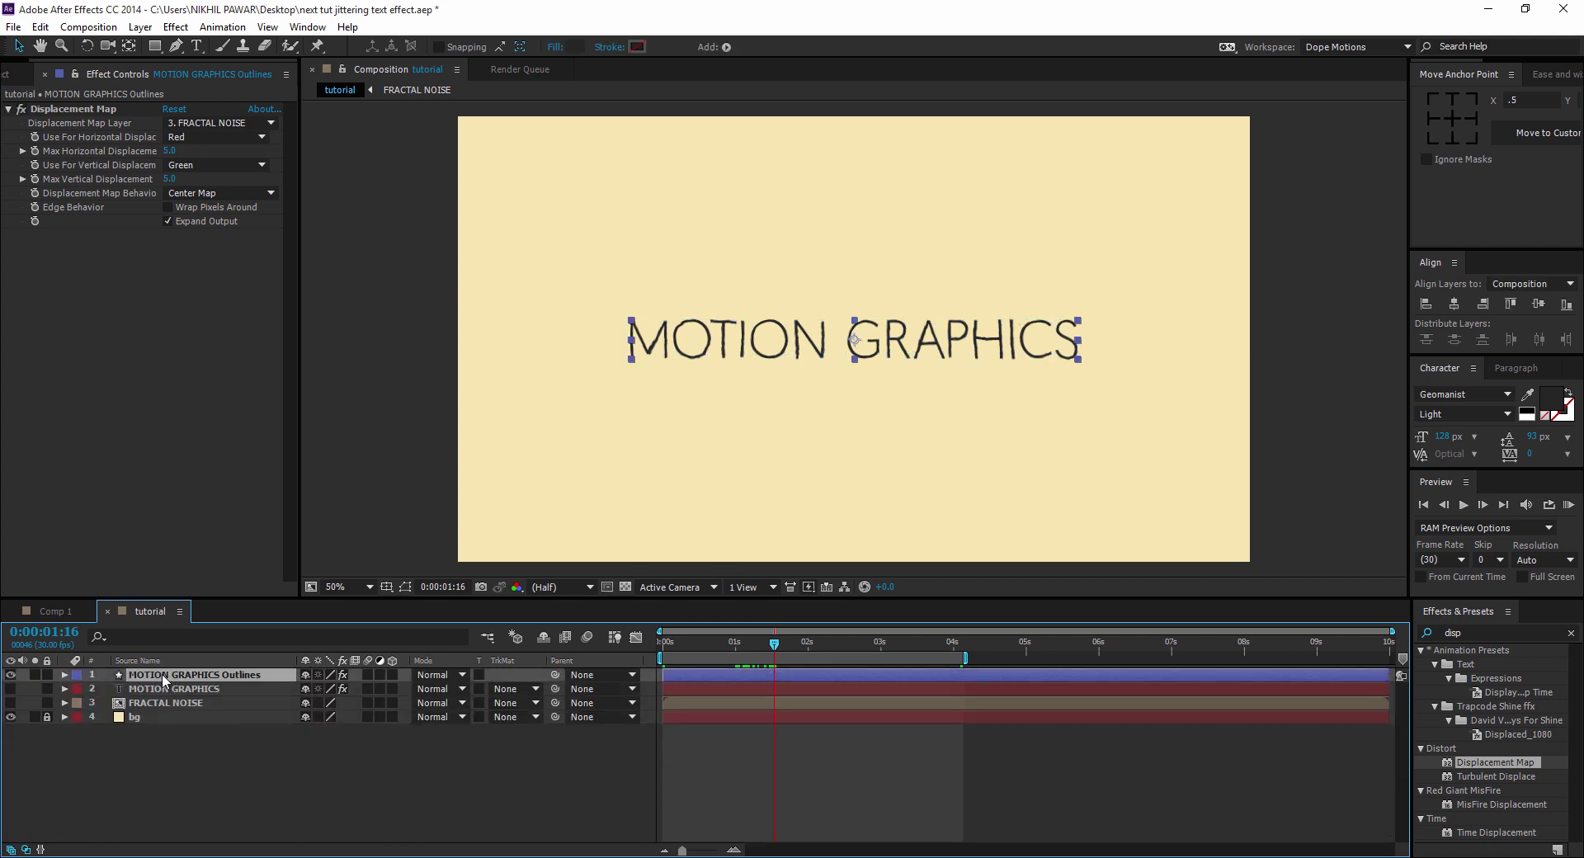
pyautogui.hotkey('ctrl', 'd')
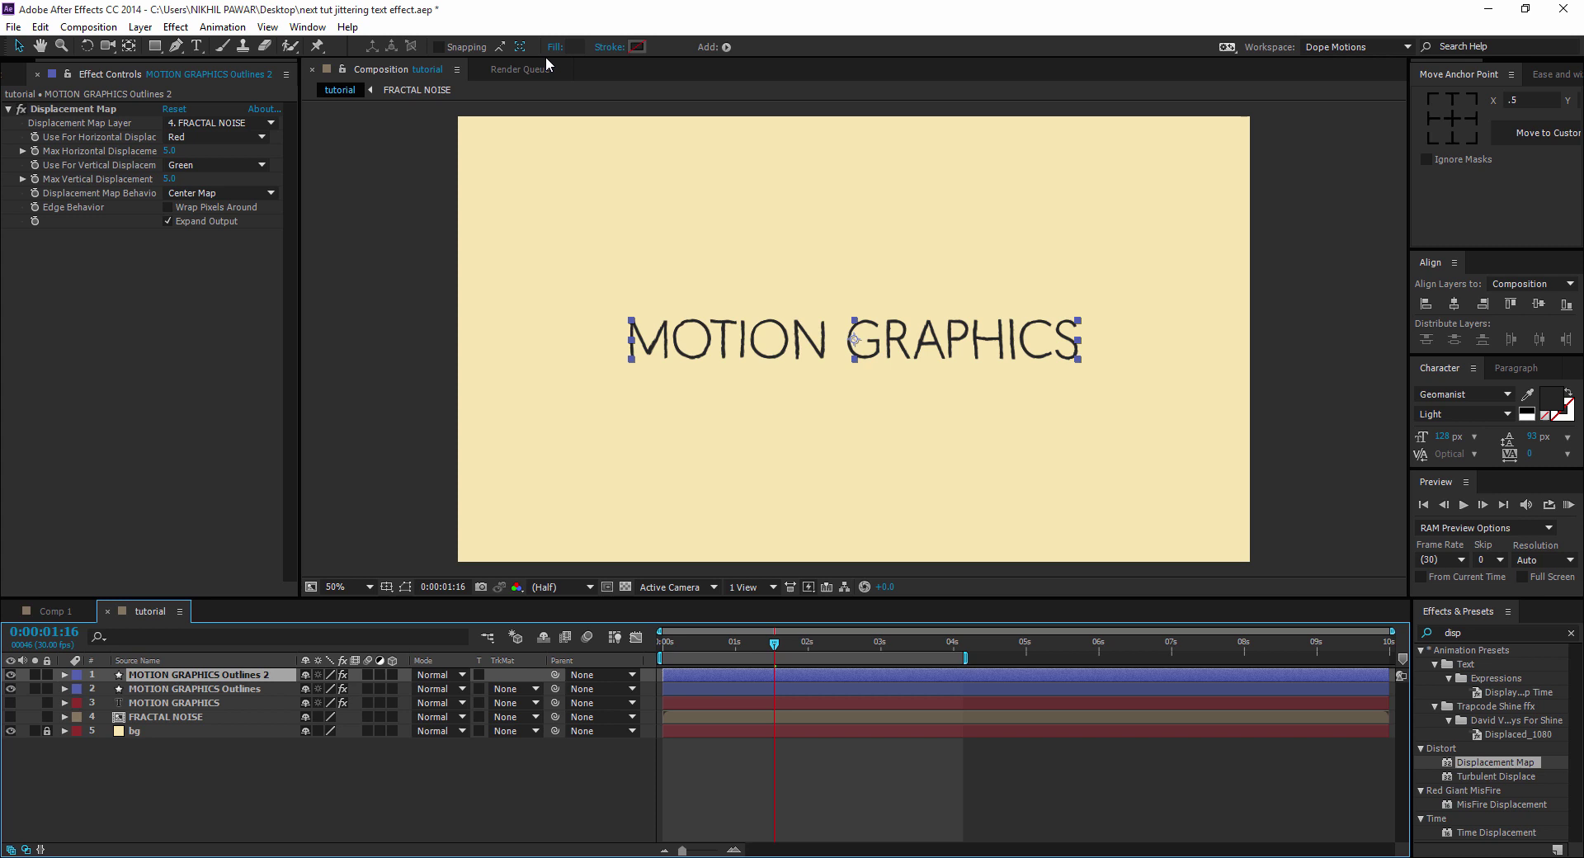
pyautogui.click(577, 47)
pyautogui.click(1183, 360)
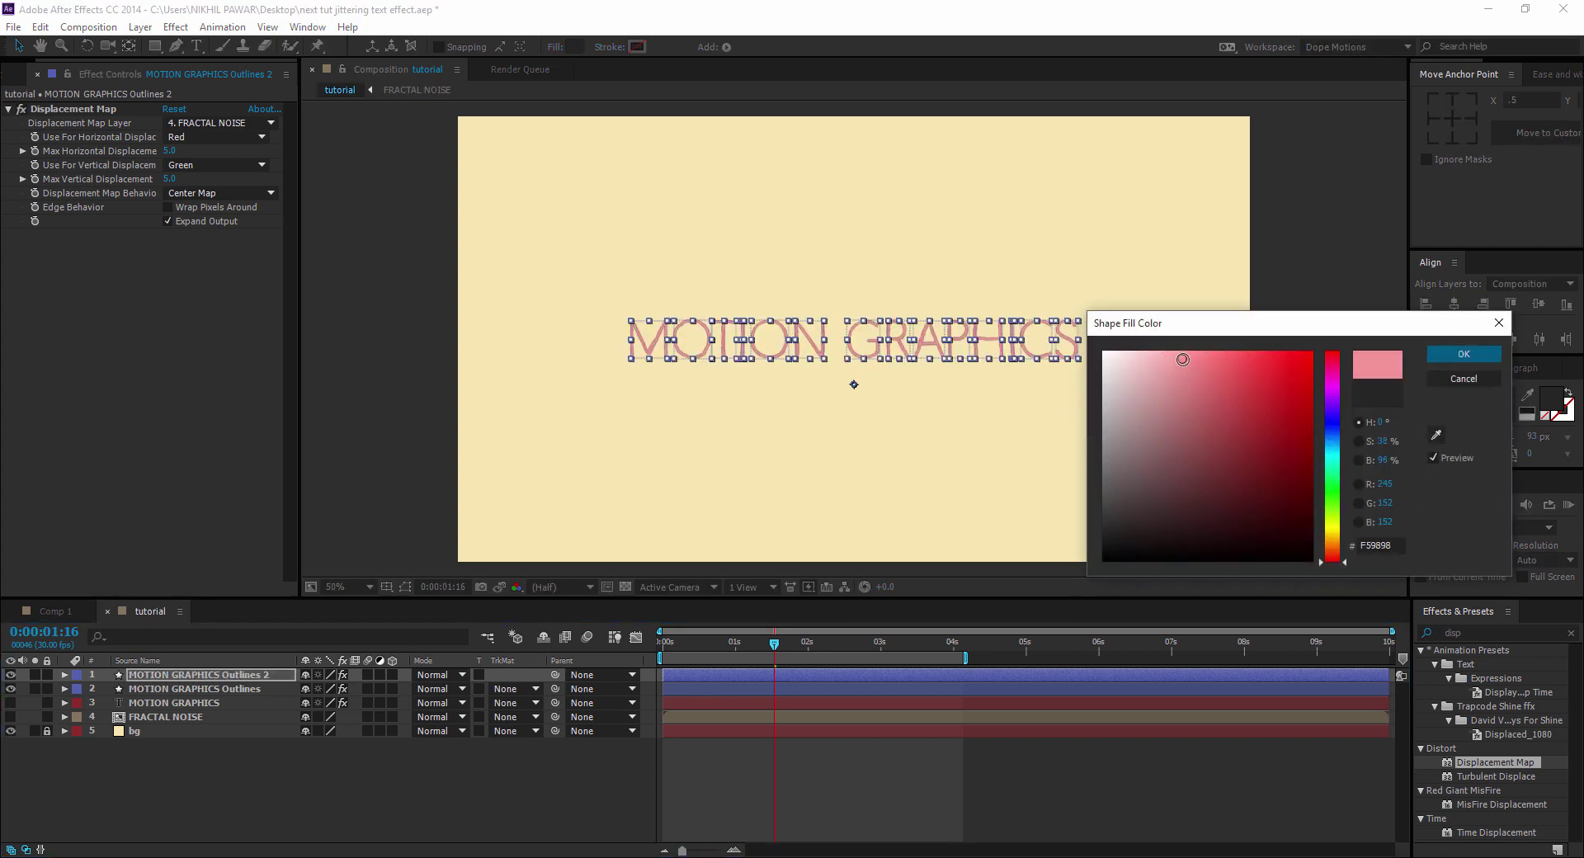
pyautogui.moveTo(1183, 359); pyautogui.dragTo(1221, 369)
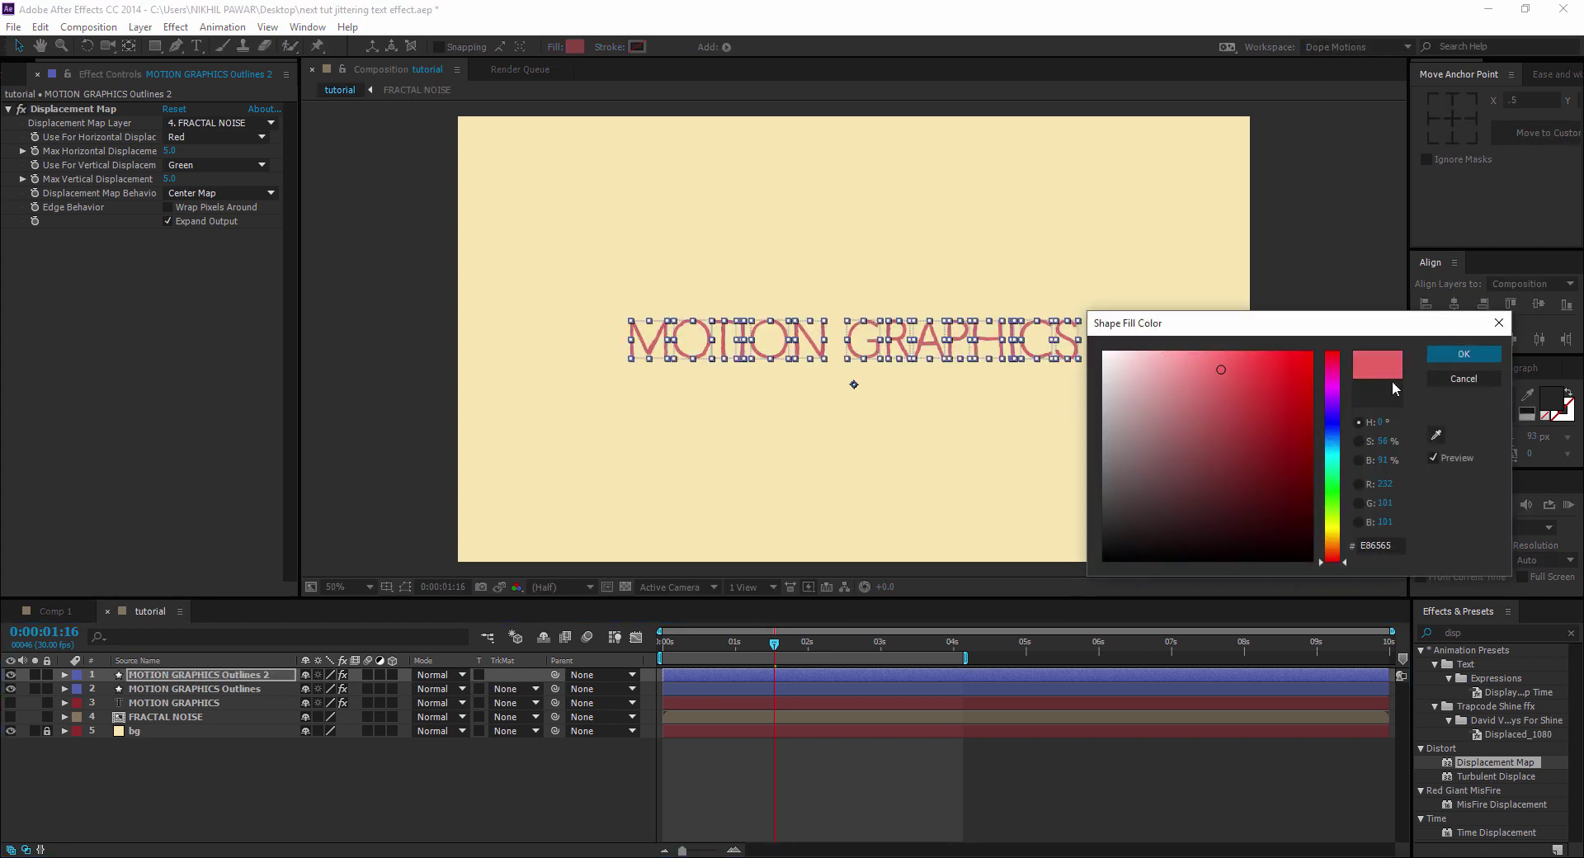
pyautogui.click(1464, 353)
pyautogui.click(261, 745)
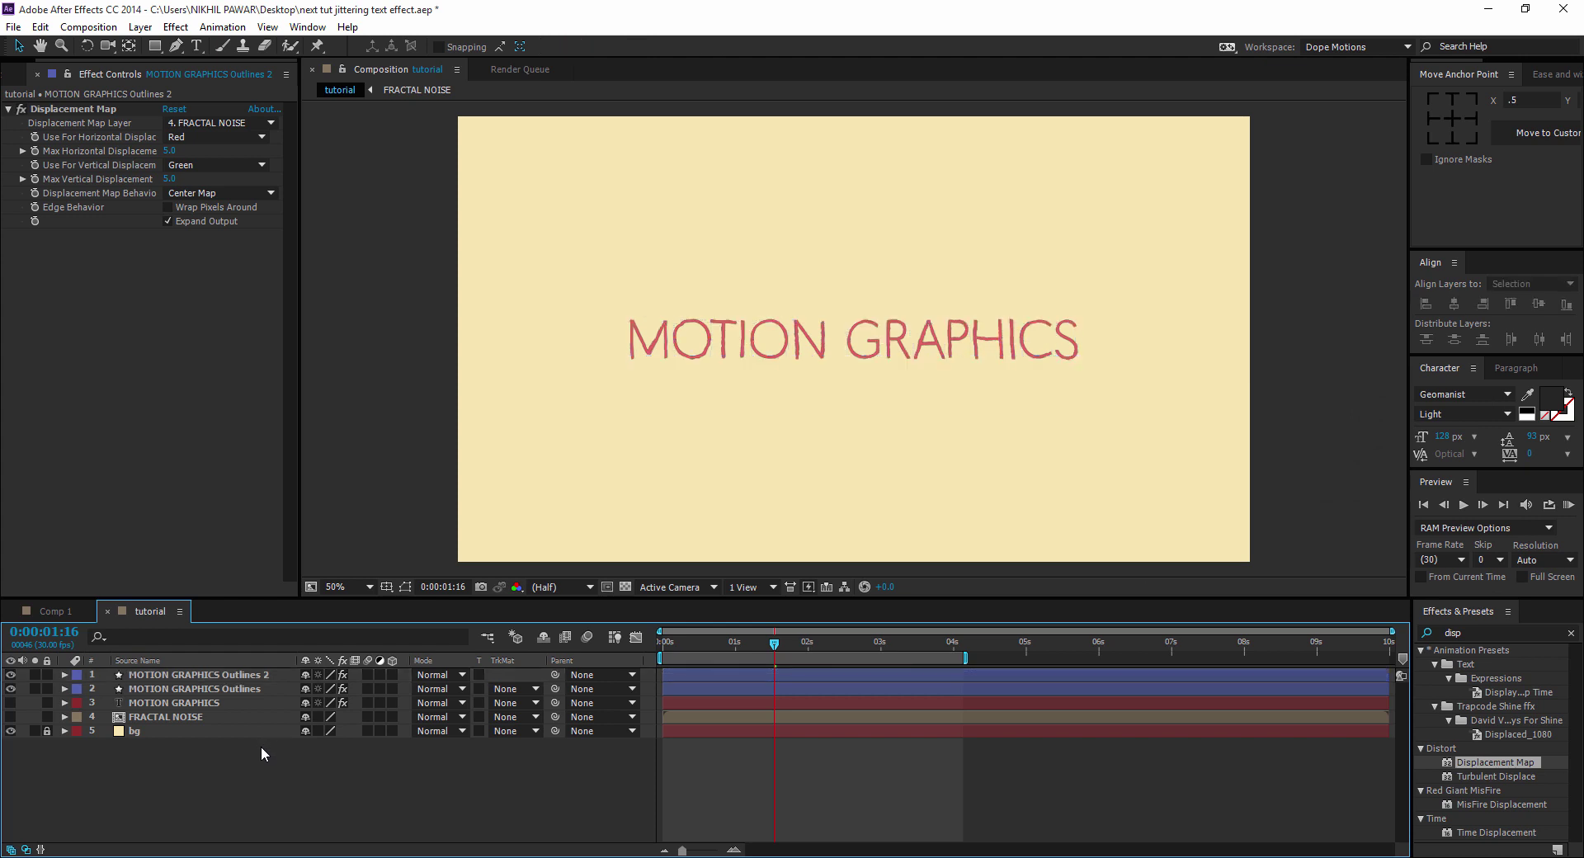
# Step: Move Outlines 2 below Outlines and make the Outlines layer start a few frames later
pyautogui.moveTo(199, 675); pyautogui.dragTo(202, 698)
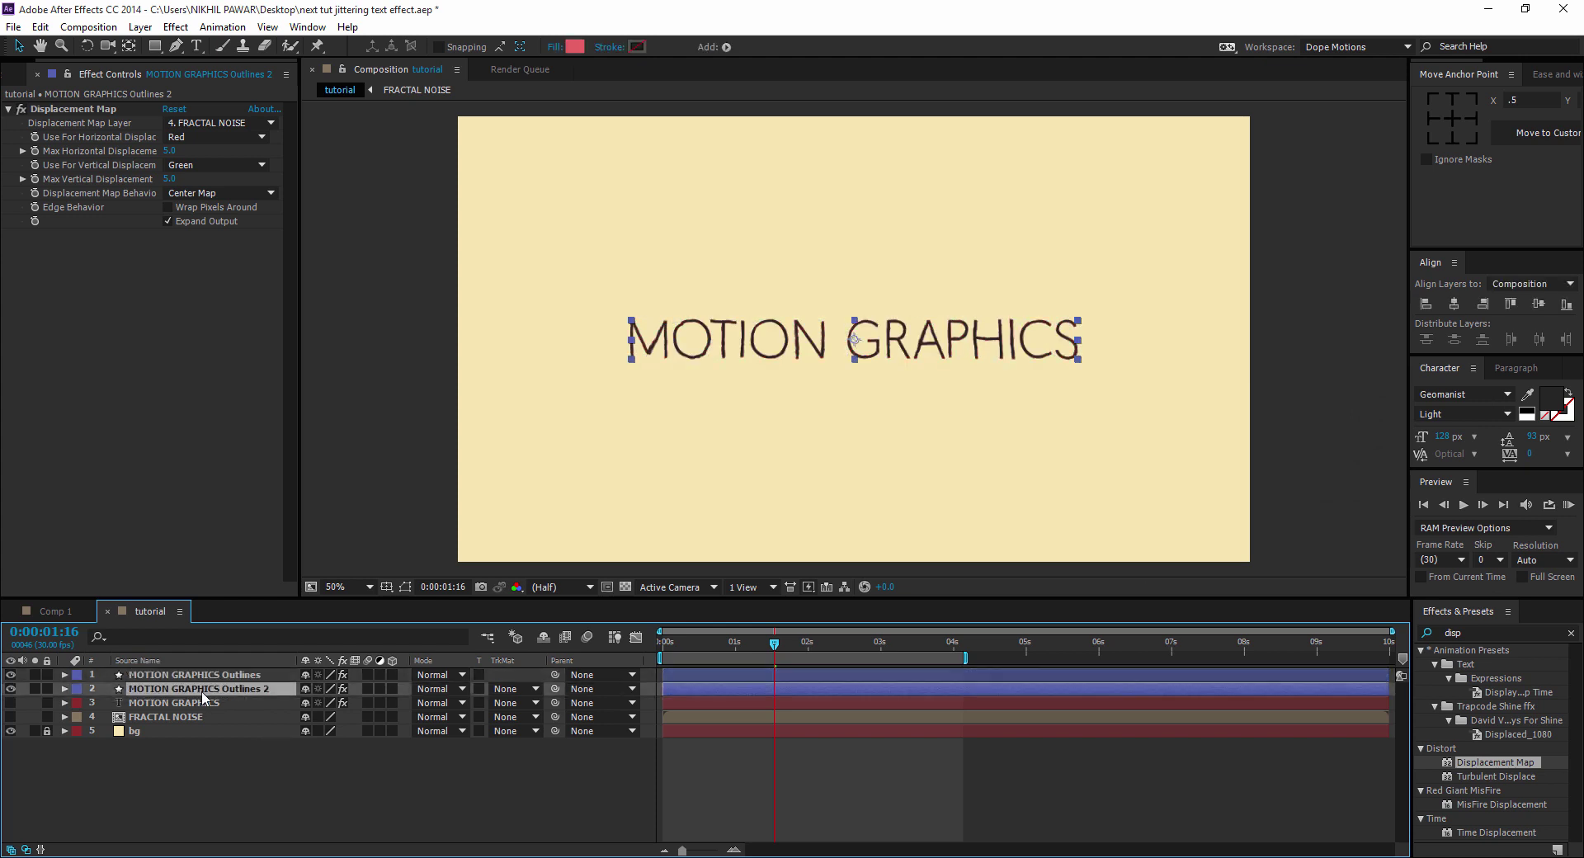
pyautogui.moveTo(693, 675); pyautogui.dragTo(703, 675)
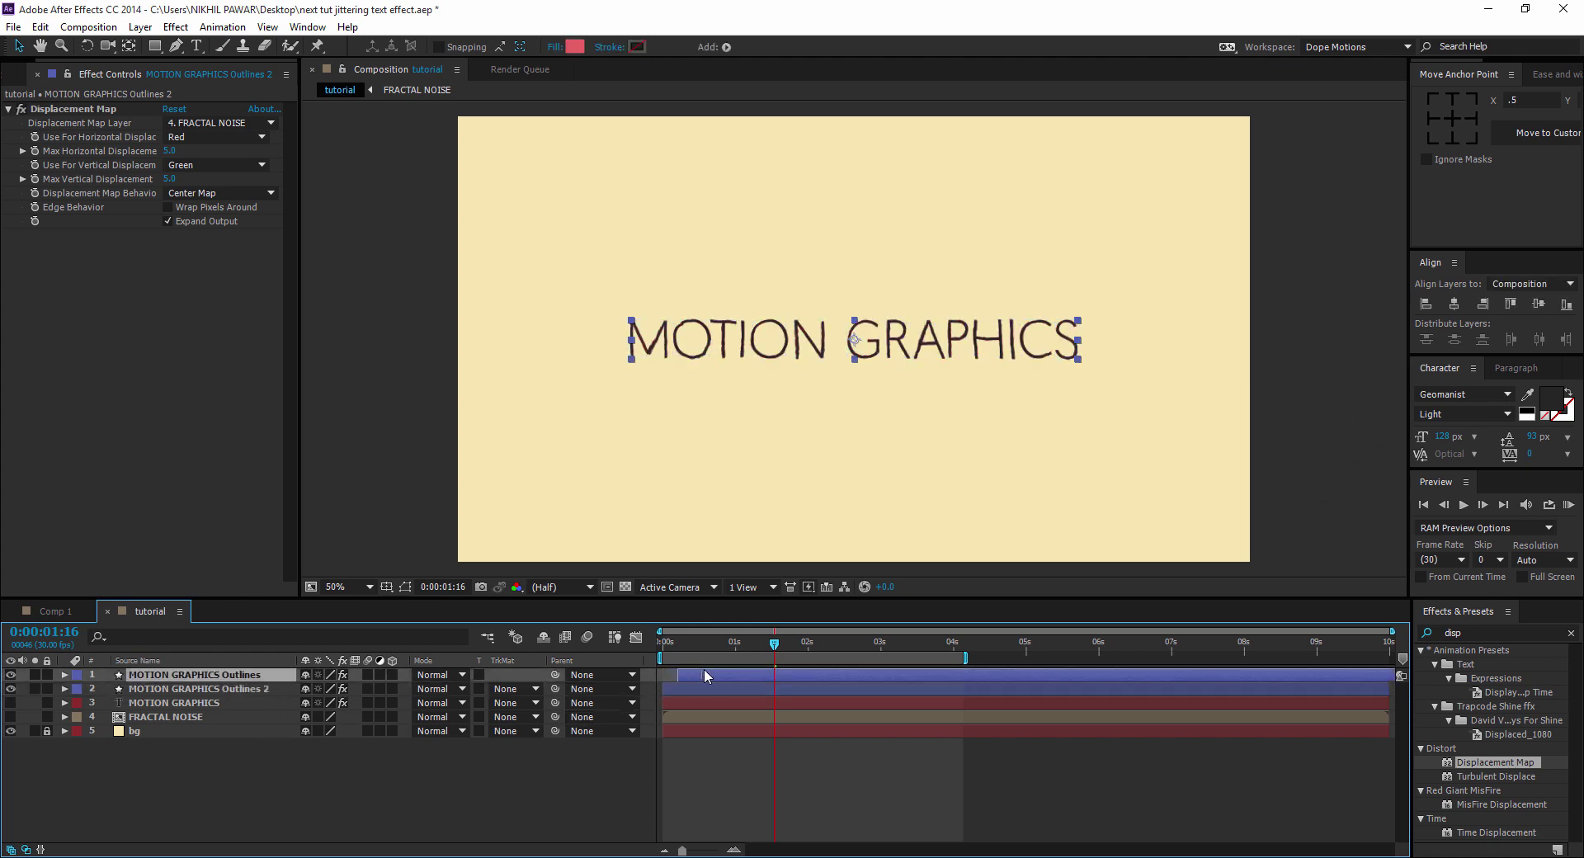
pyautogui.click(690, 756)
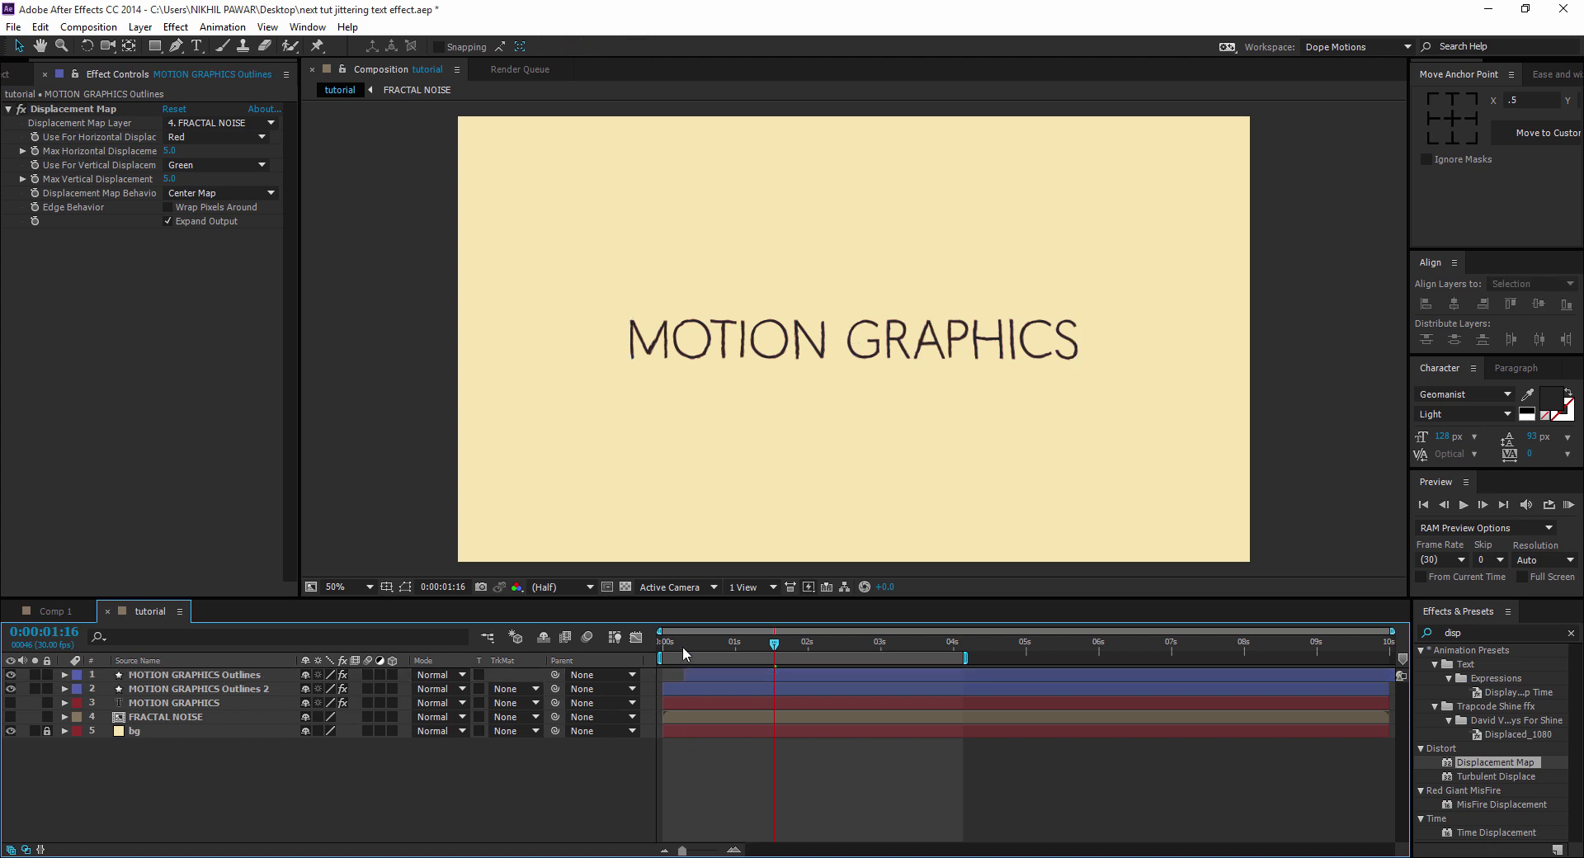
pyautogui.moveTo(681, 646); pyautogui.dragTo(731, 665)
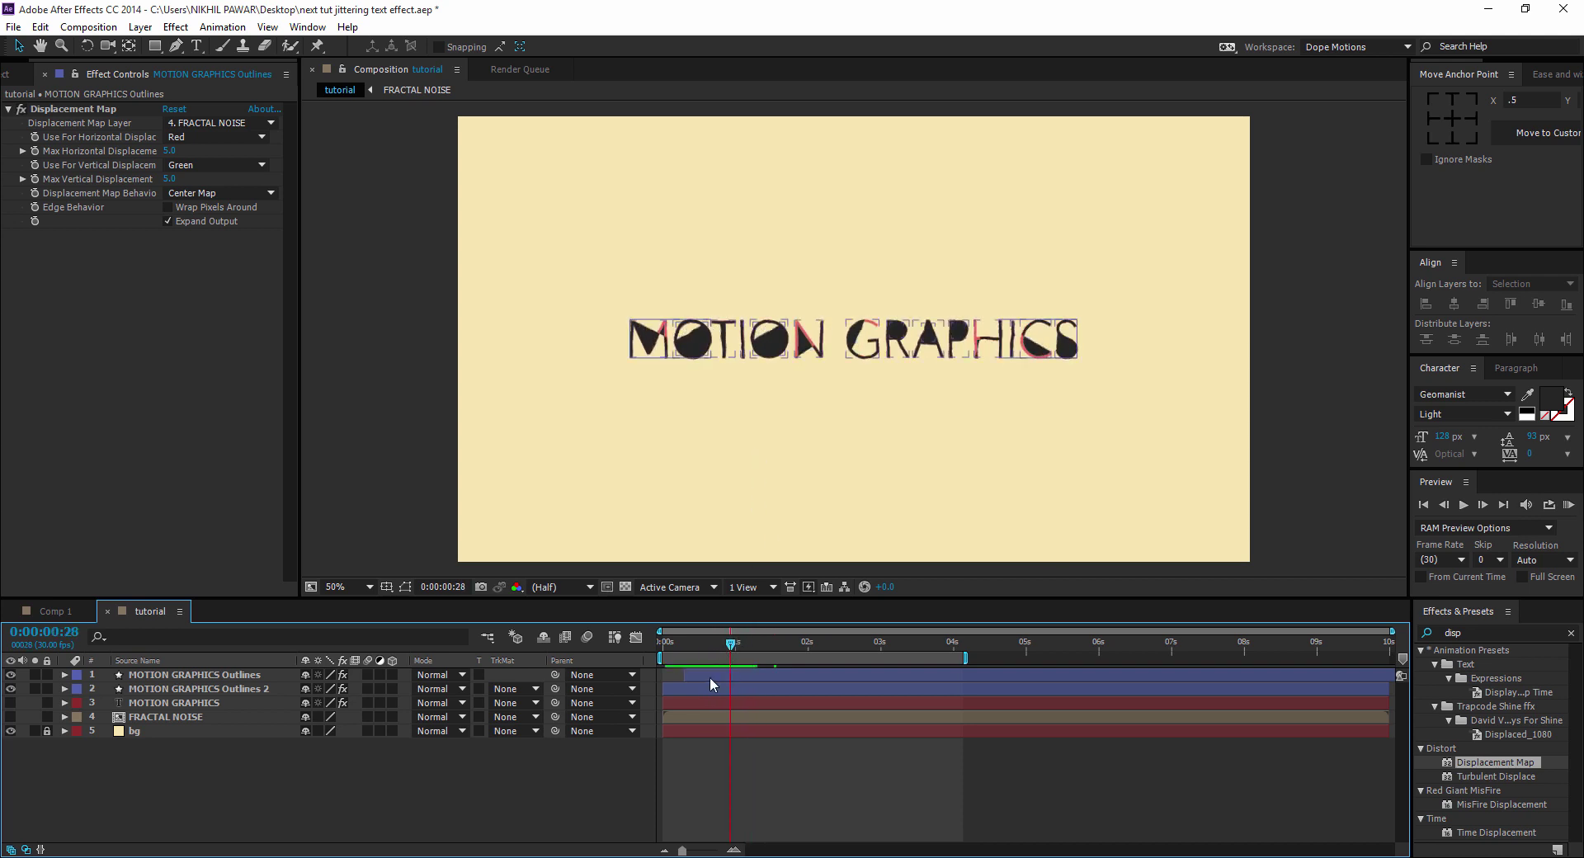
# Step: Zoom into the timeline start, scrub to watch the text form, and select the Outlines layer
pyautogui.press('=')
pyautogui.hscroll(-2, 720, 725)
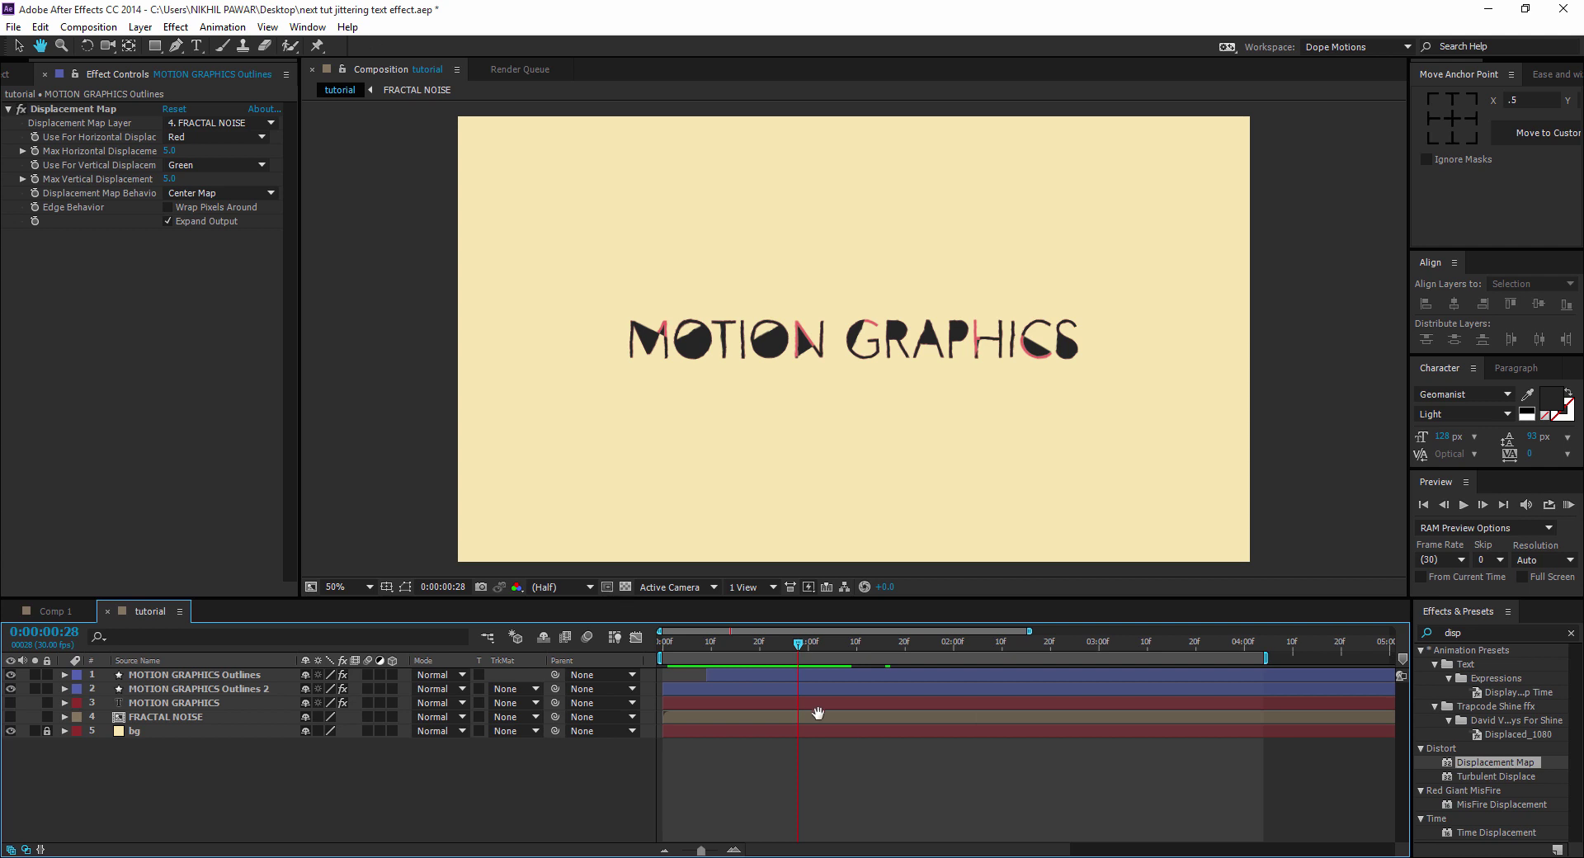
pyautogui.click(734, 677)
pyautogui.click(705, 752)
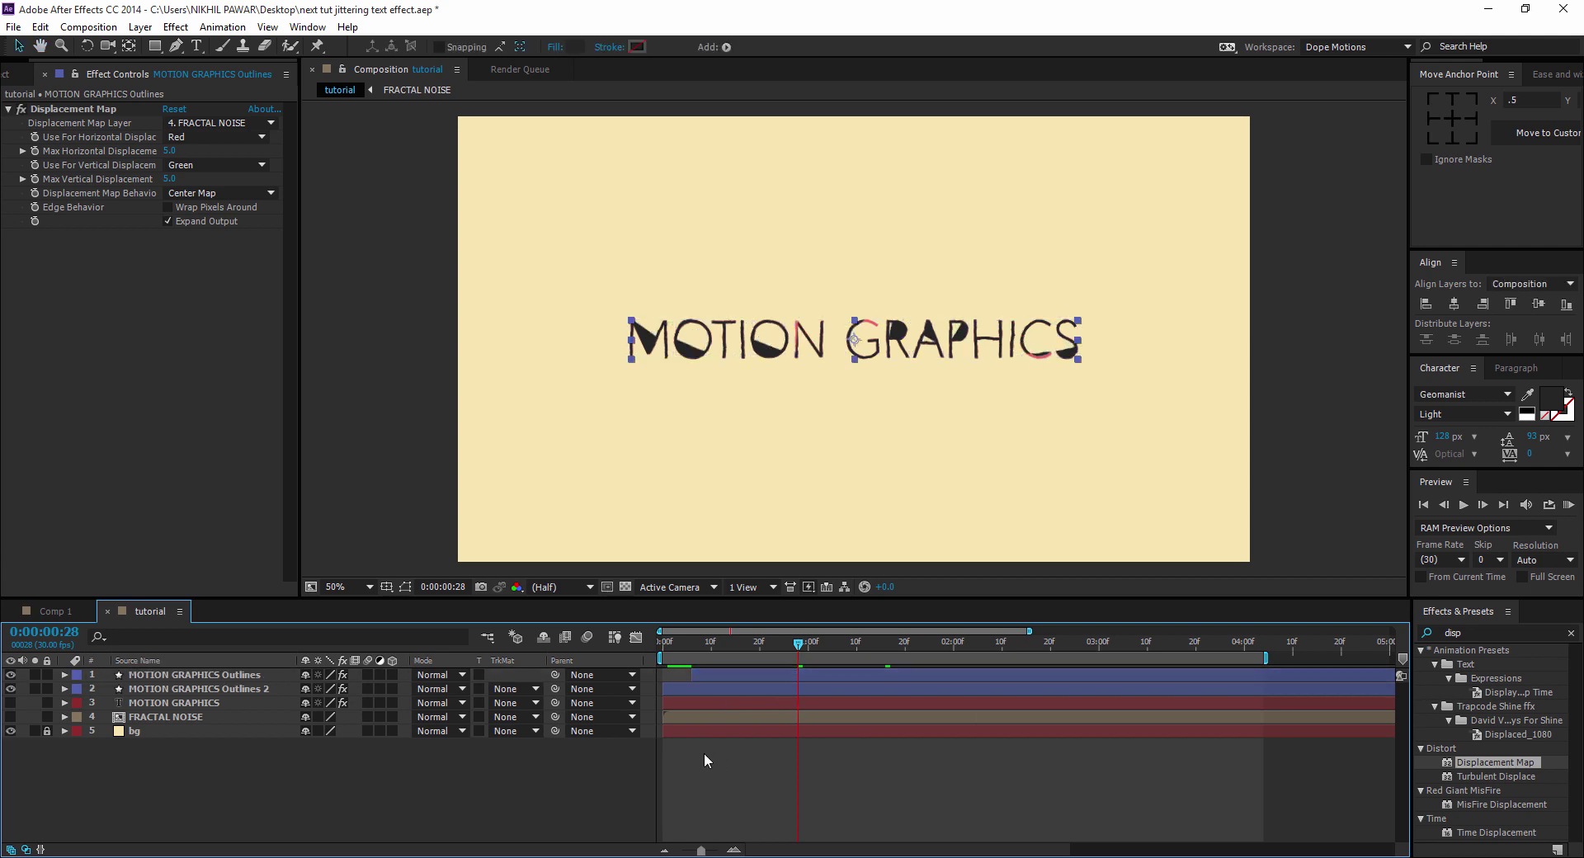
pyautogui.click(682, 645)
pyautogui.moveTo(683, 650); pyautogui.dragTo(701, 675)
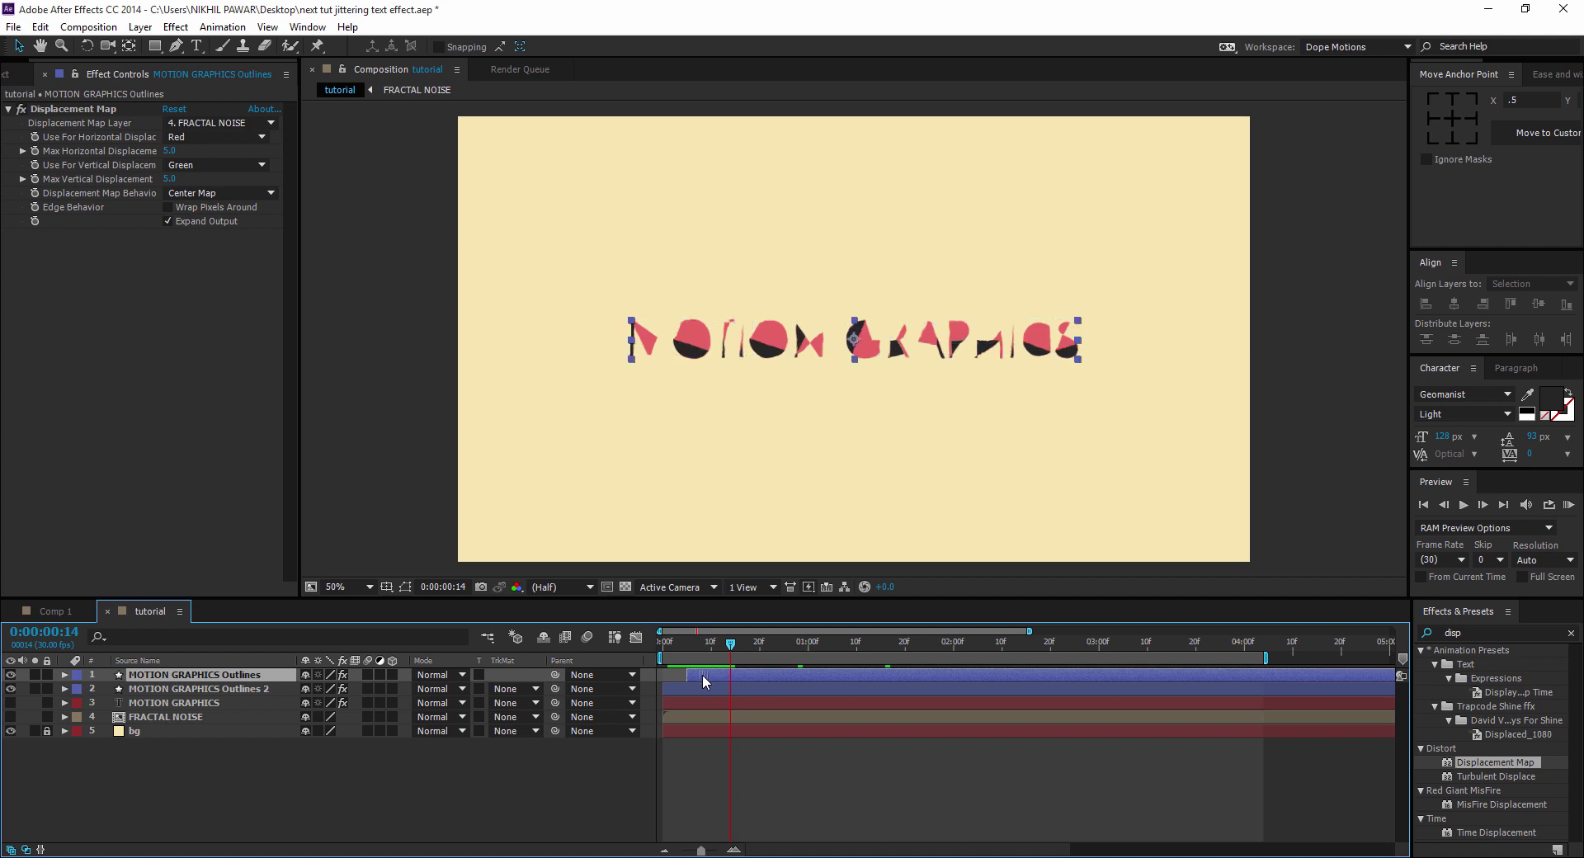
pyautogui.click(744, 768)
pyautogui.click(186, 692)
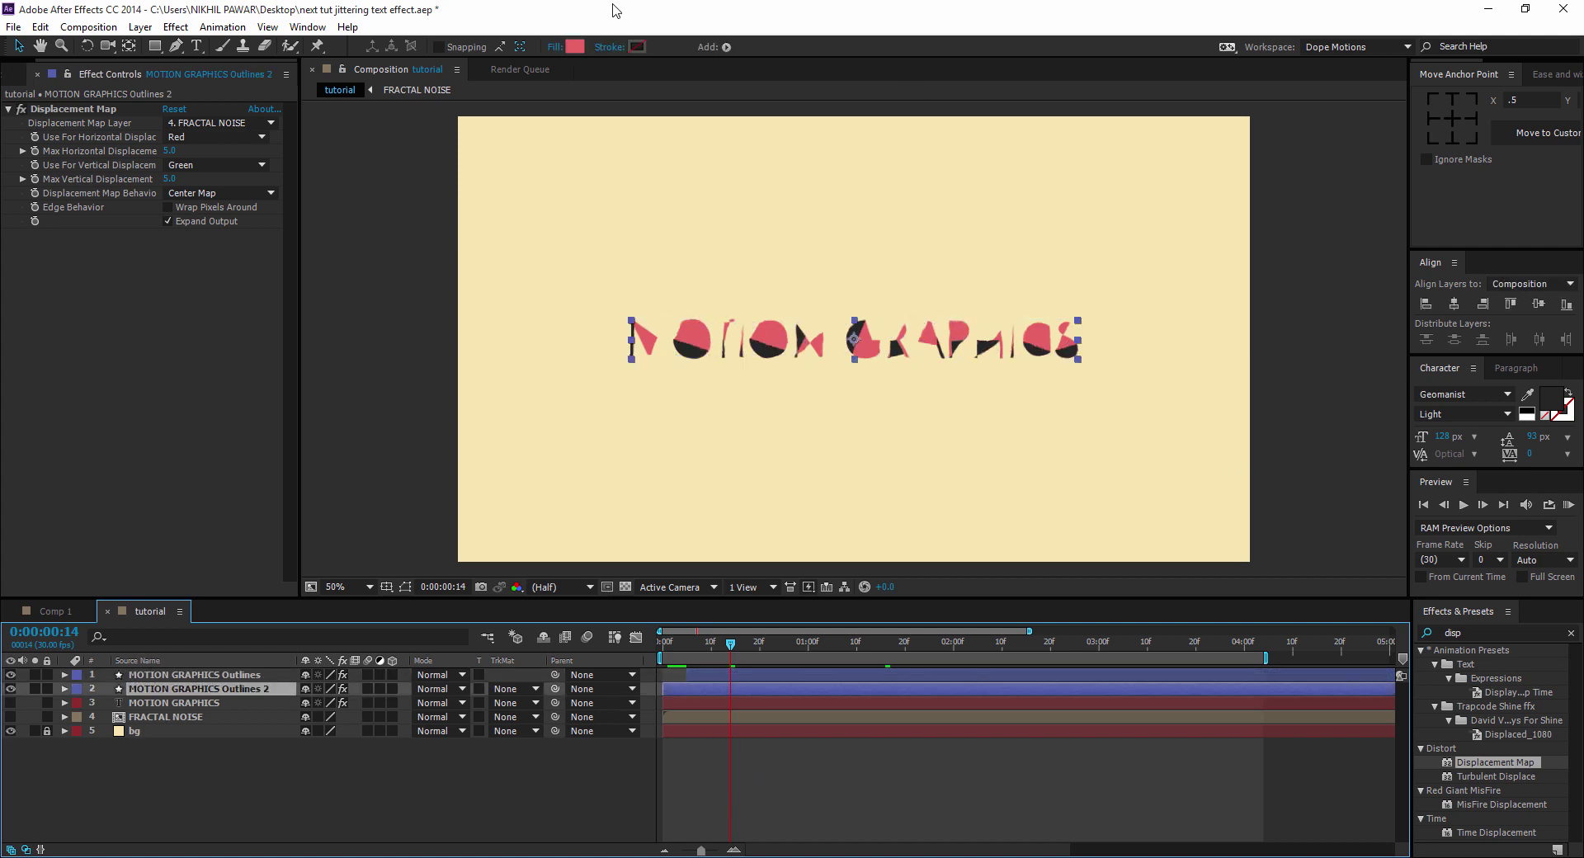
pyautogui.click(195, 675)
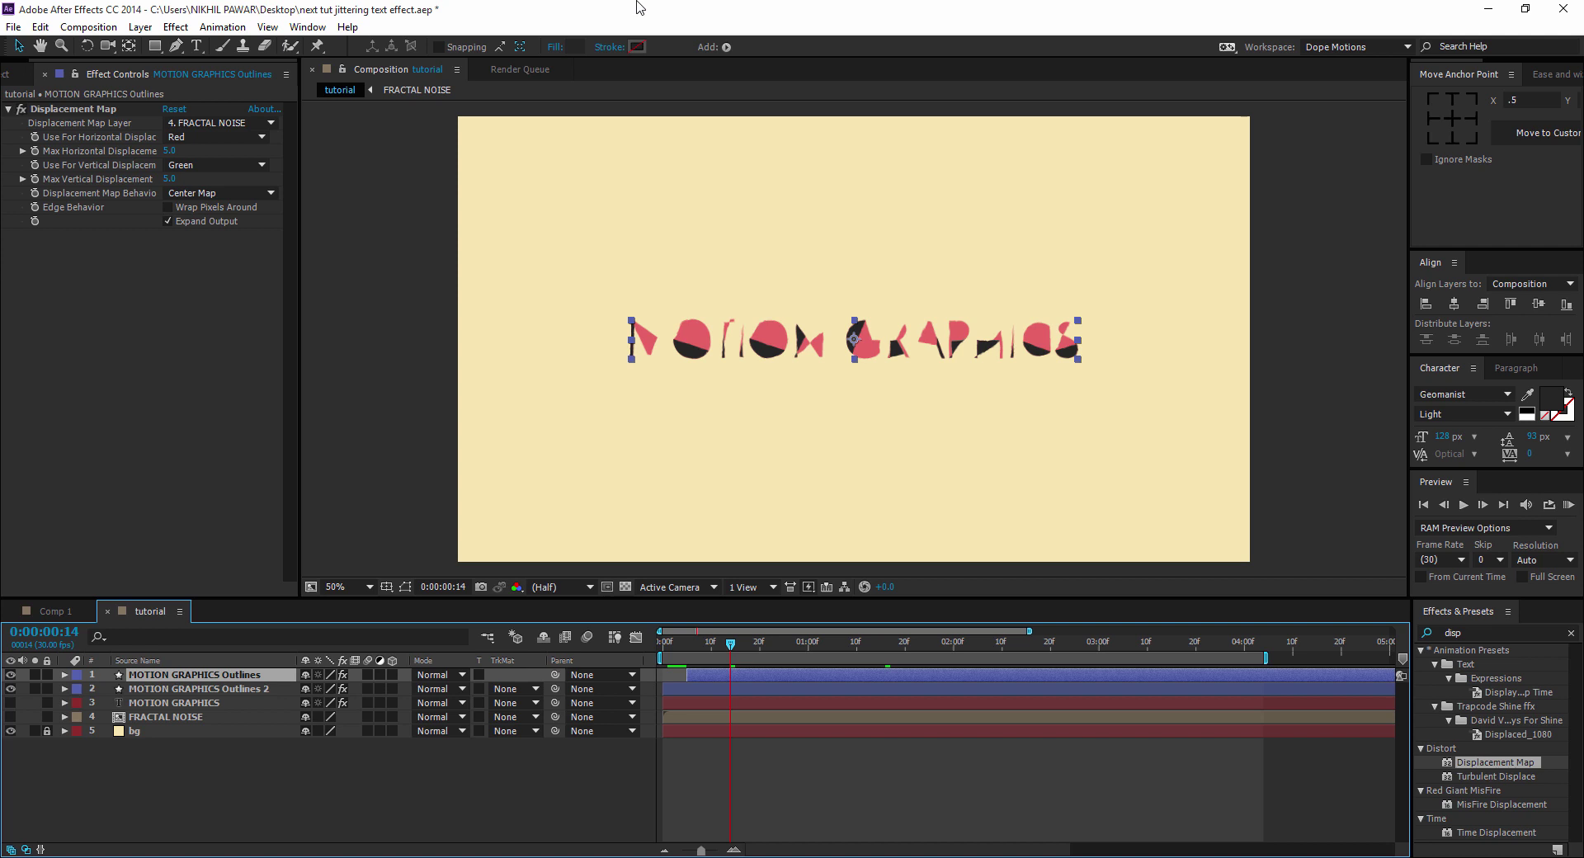
pyautogui.click(515, 72)
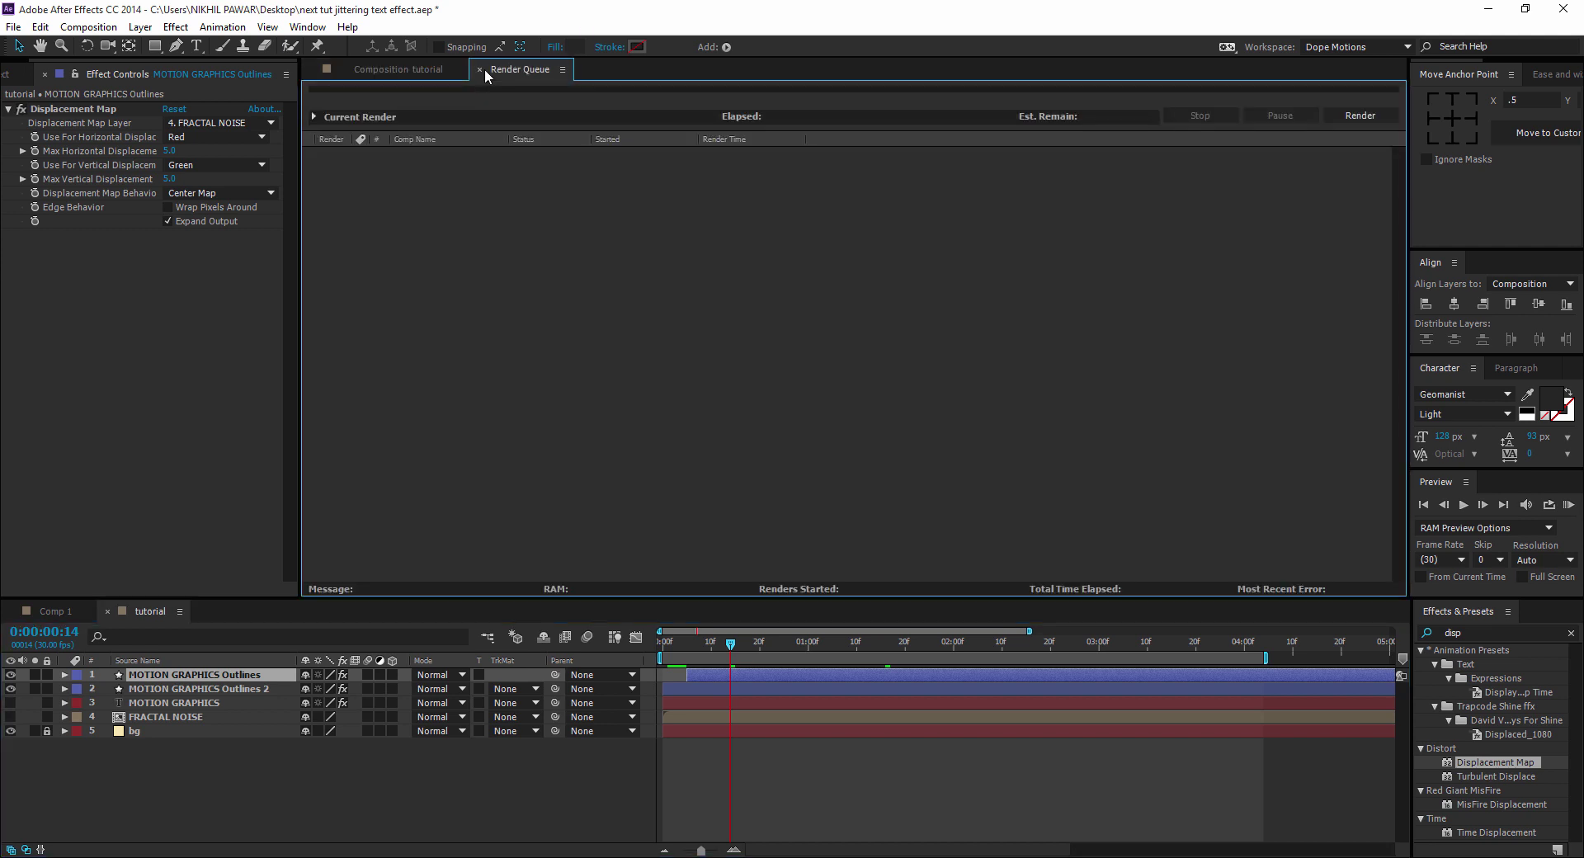
pyautogui.click(402, 69)
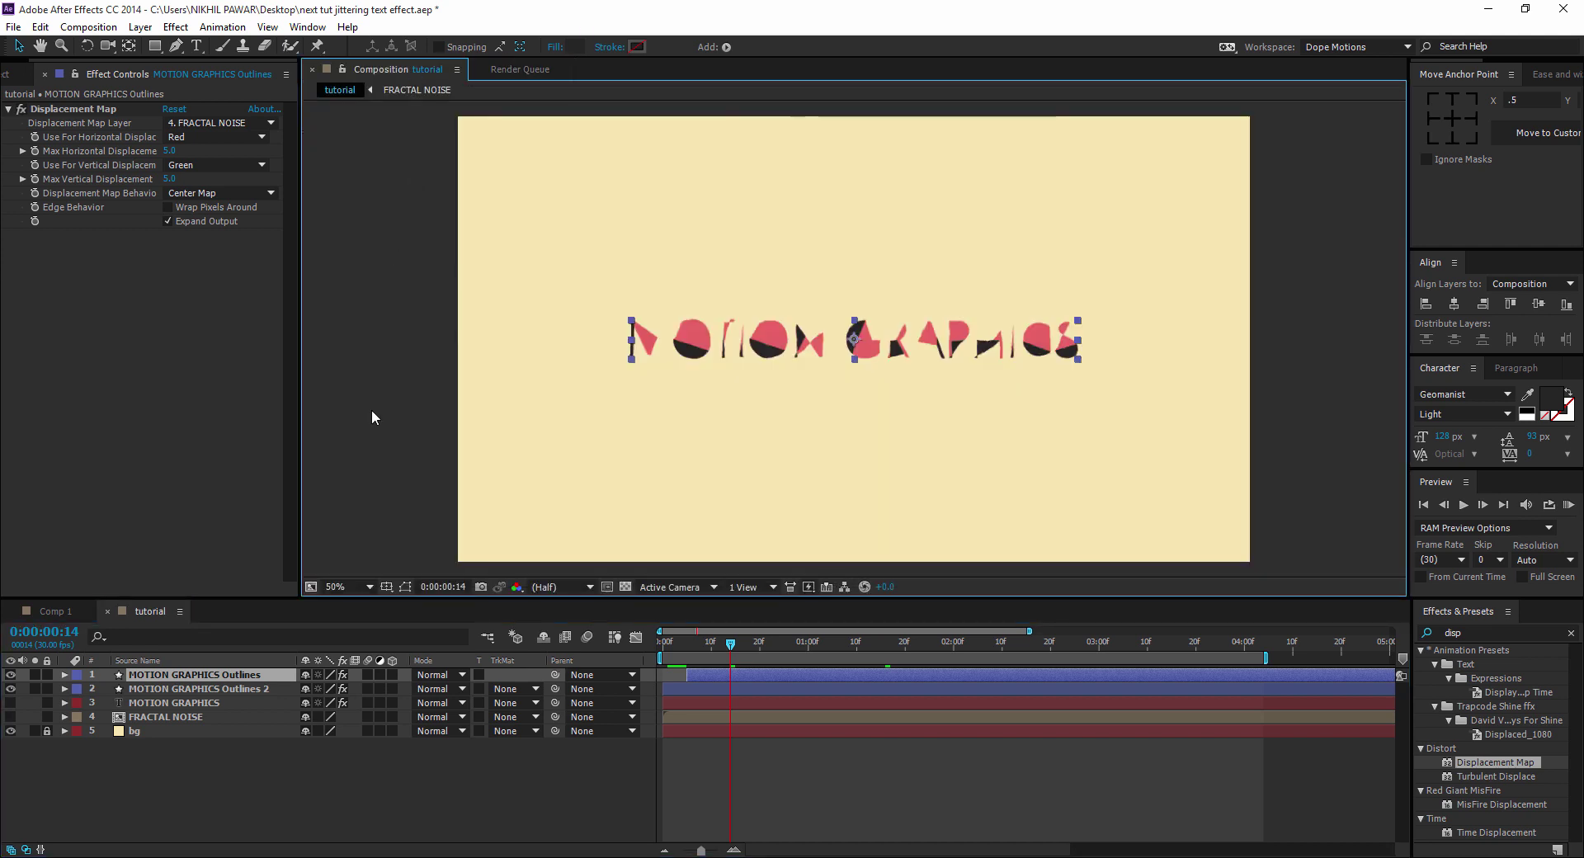
# Step: Give the Outlines layer a teal fill and scrub through the start to check it
pyautogui.click(576, 47)
pyautogui.moveTo(1333, 532); pyautogui.dragTo(1334, 465)
pyautogui.moveTo(1292, 392); pyautogui.dragTo(1286, 391)
pyautogui.click(1464, 354)
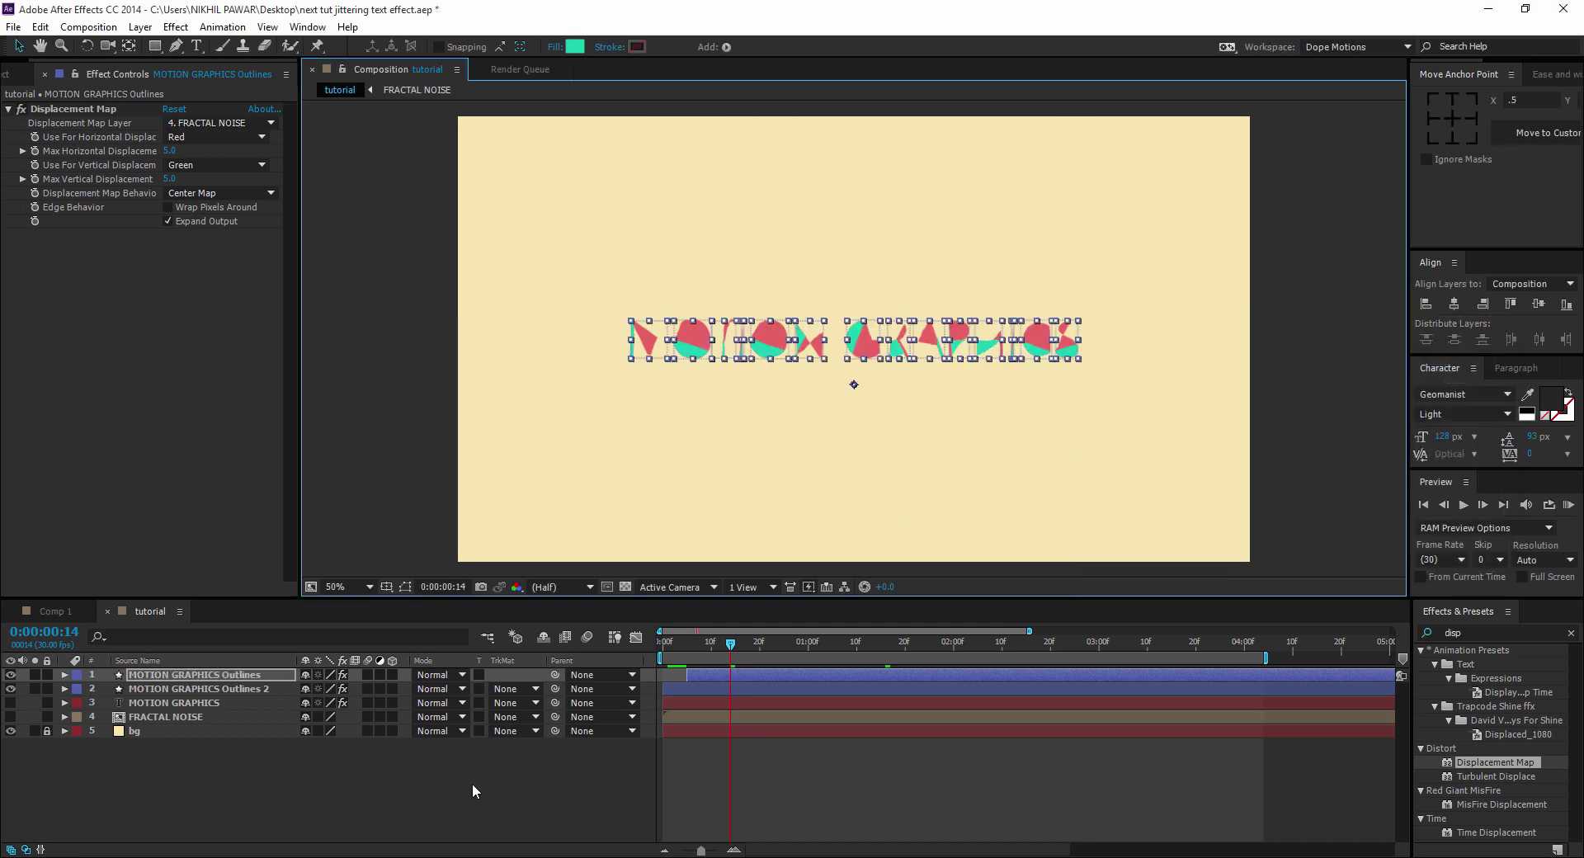
pyautogui.click(472, 783)
pyautogui.moveTo(728, 650)
pyautogui.mouseDown()
pyautogui.moveTo(687, 655)
pyautogui.moveTo(729, 647)
pyautogui.moveTo(697, 680)
pyautogui.moveTo(788, 645)
pyautogui.moveTo(721, 670)
pyautogui.mouseUp()
pyautogui.click(730, 829)
pyautogui.click(678, 649)
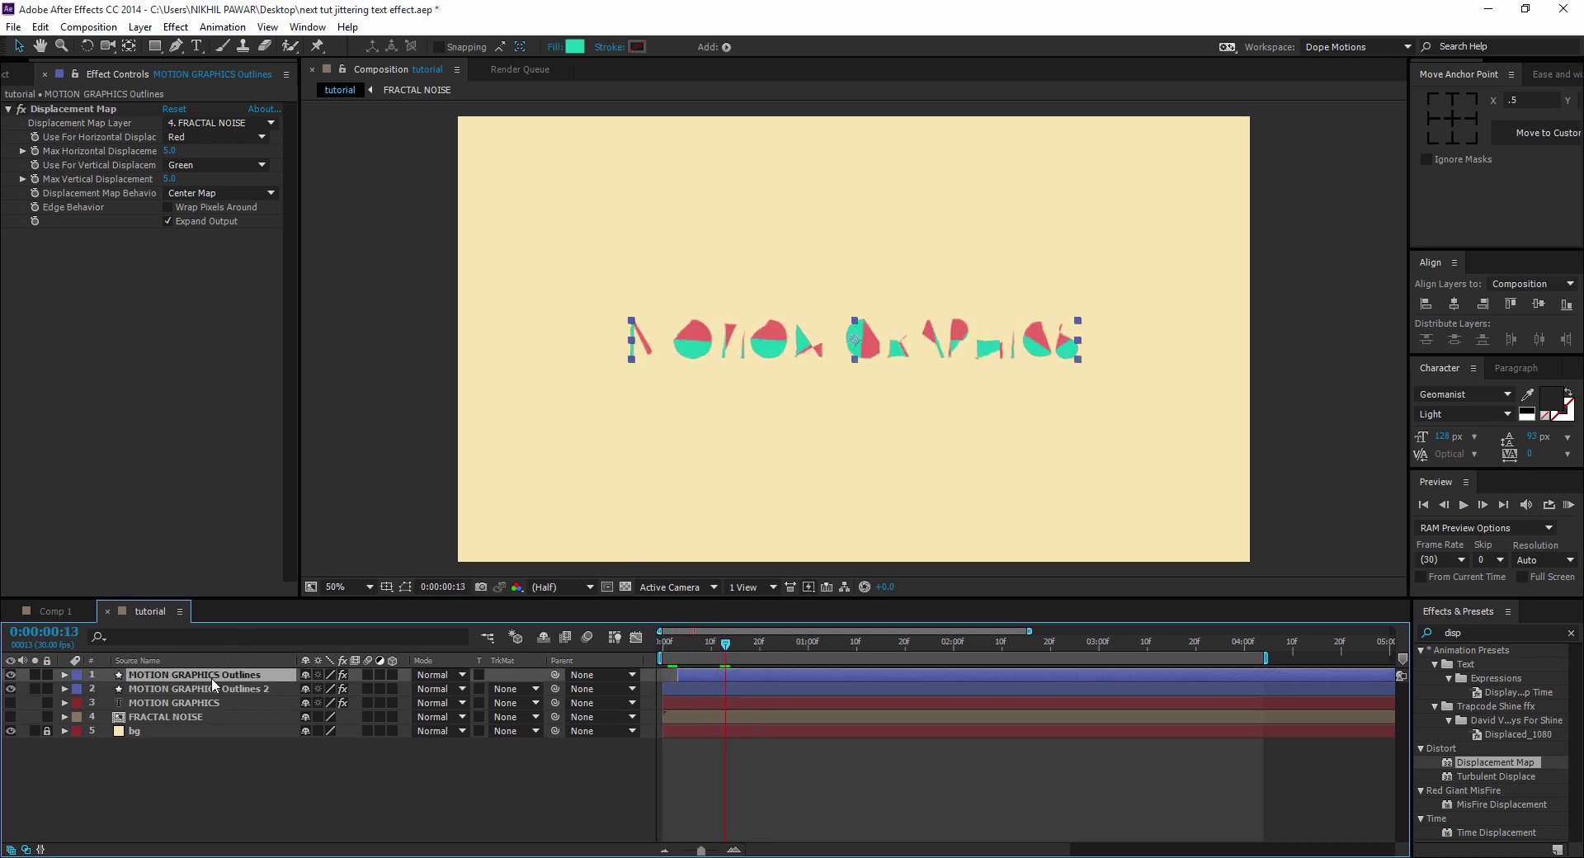
# Step: Duplicate the outlines as Outlines 3, fill it light orange ECA22D, and place it below the teal layer
pyautogui.hotkey('ctrl', 'd')
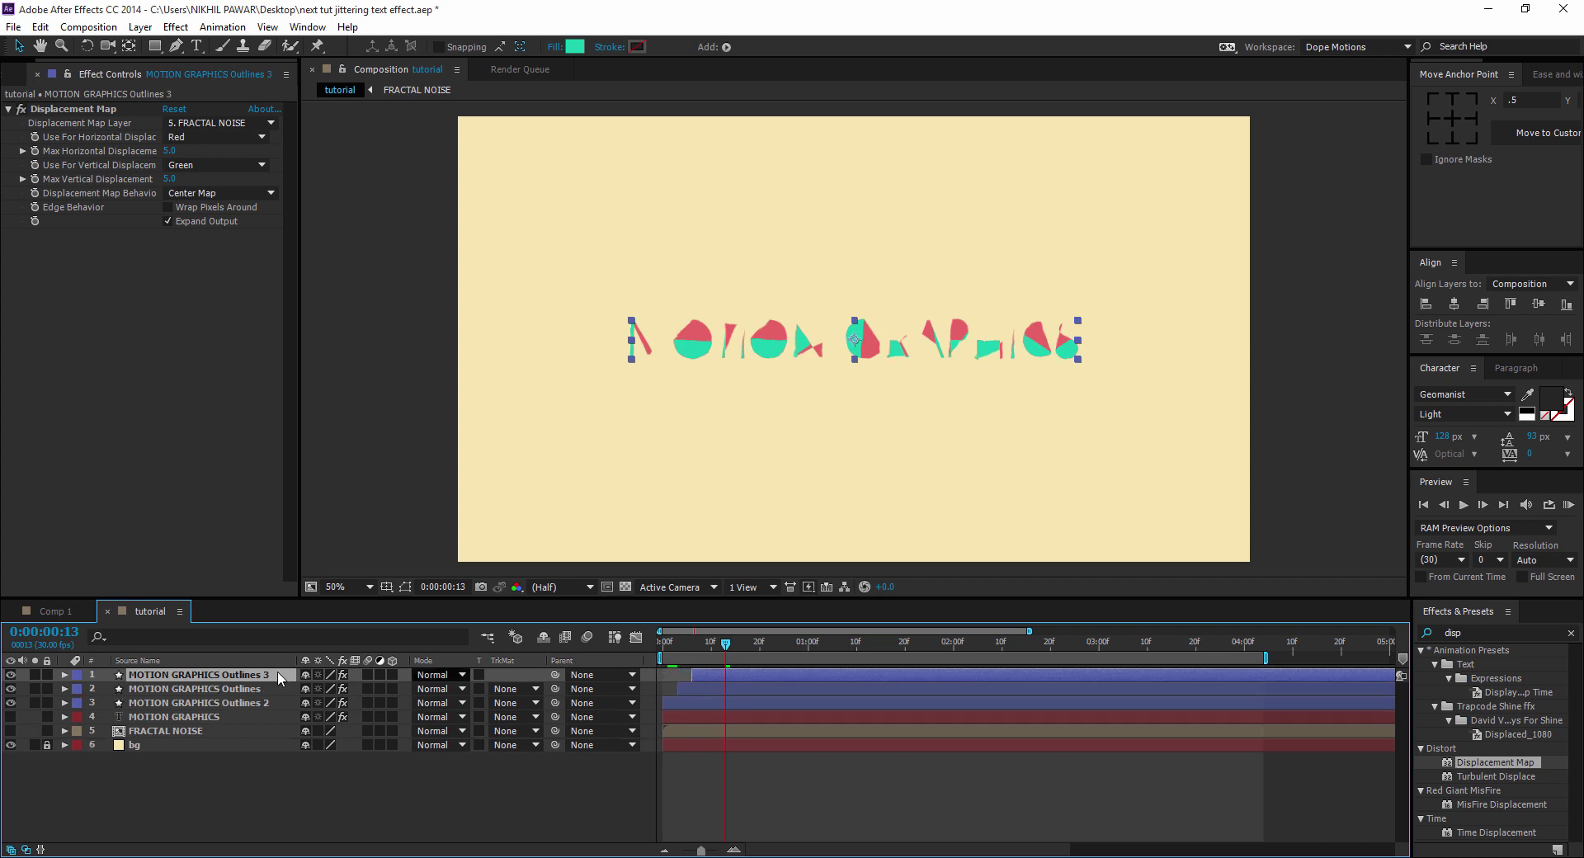
pyautogui.click(574, 47)
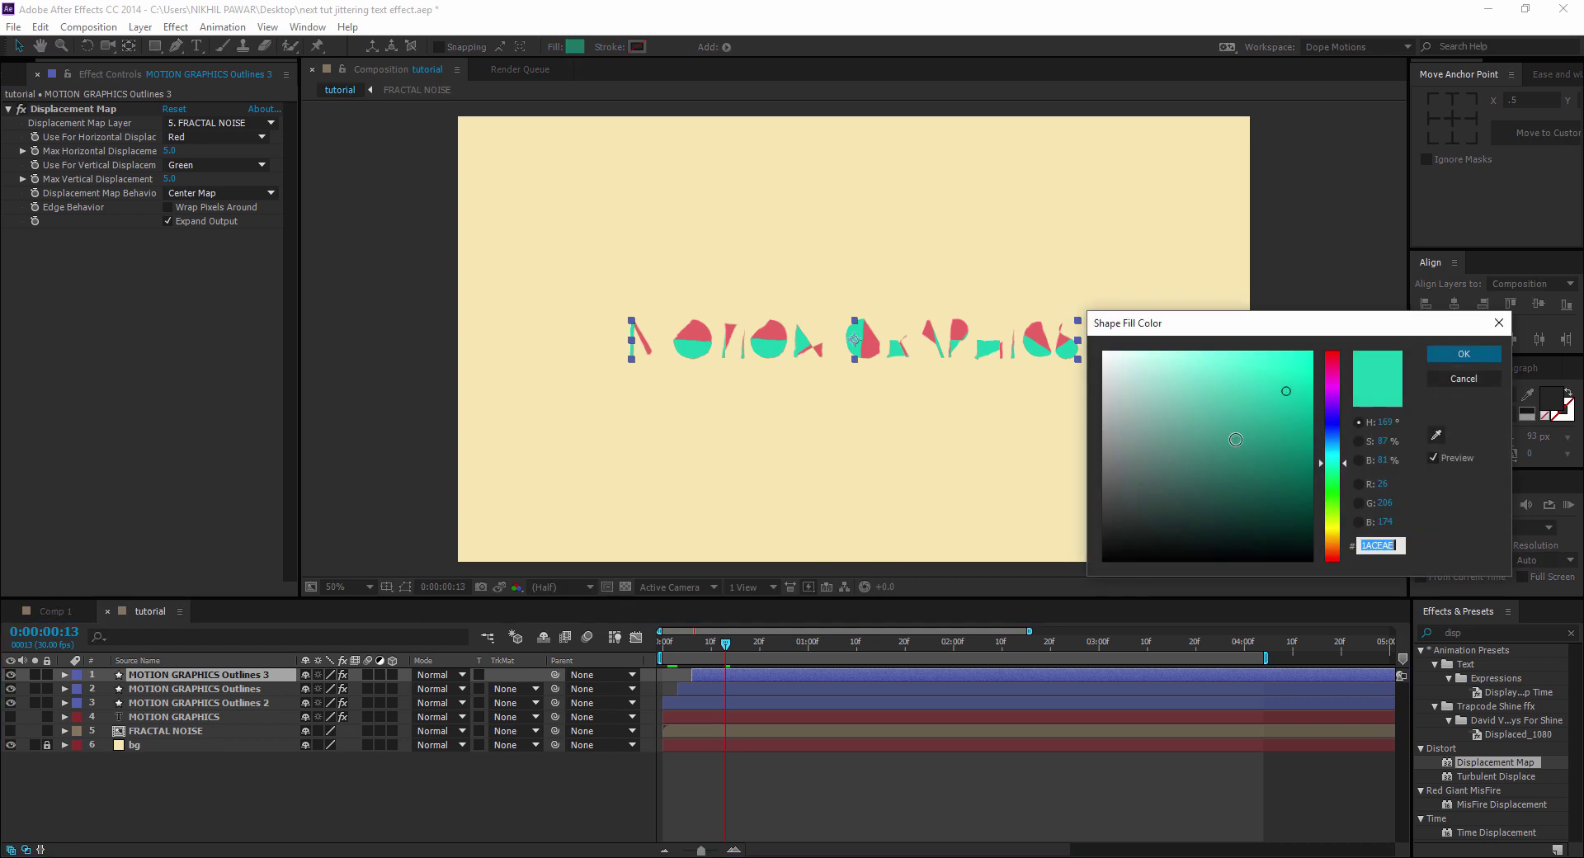
pyautogui.click(1331, 541)
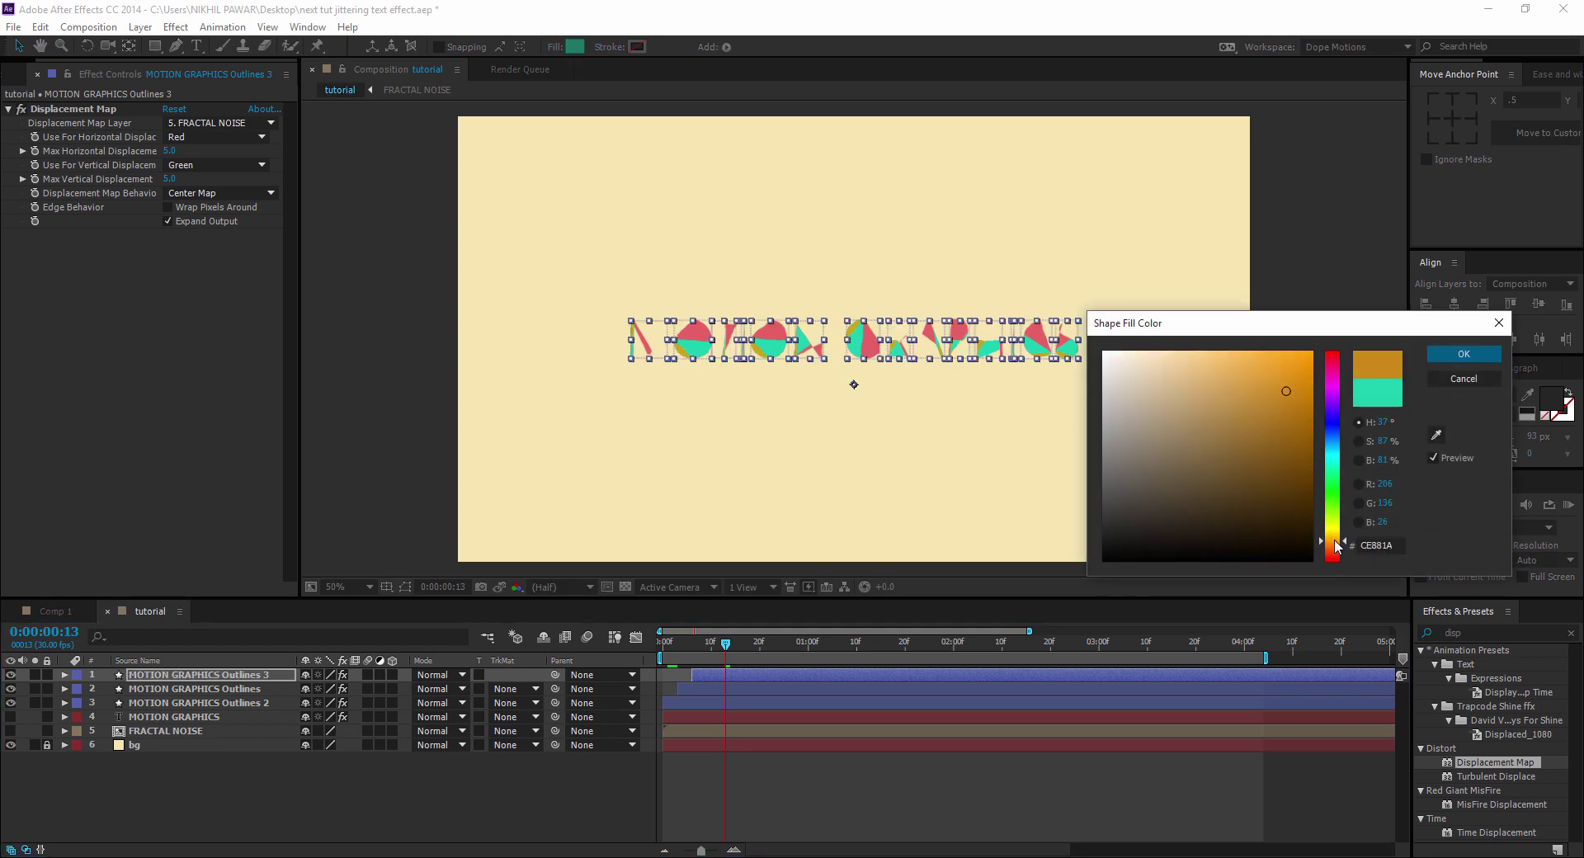
pyautogui.click(1272, 366)
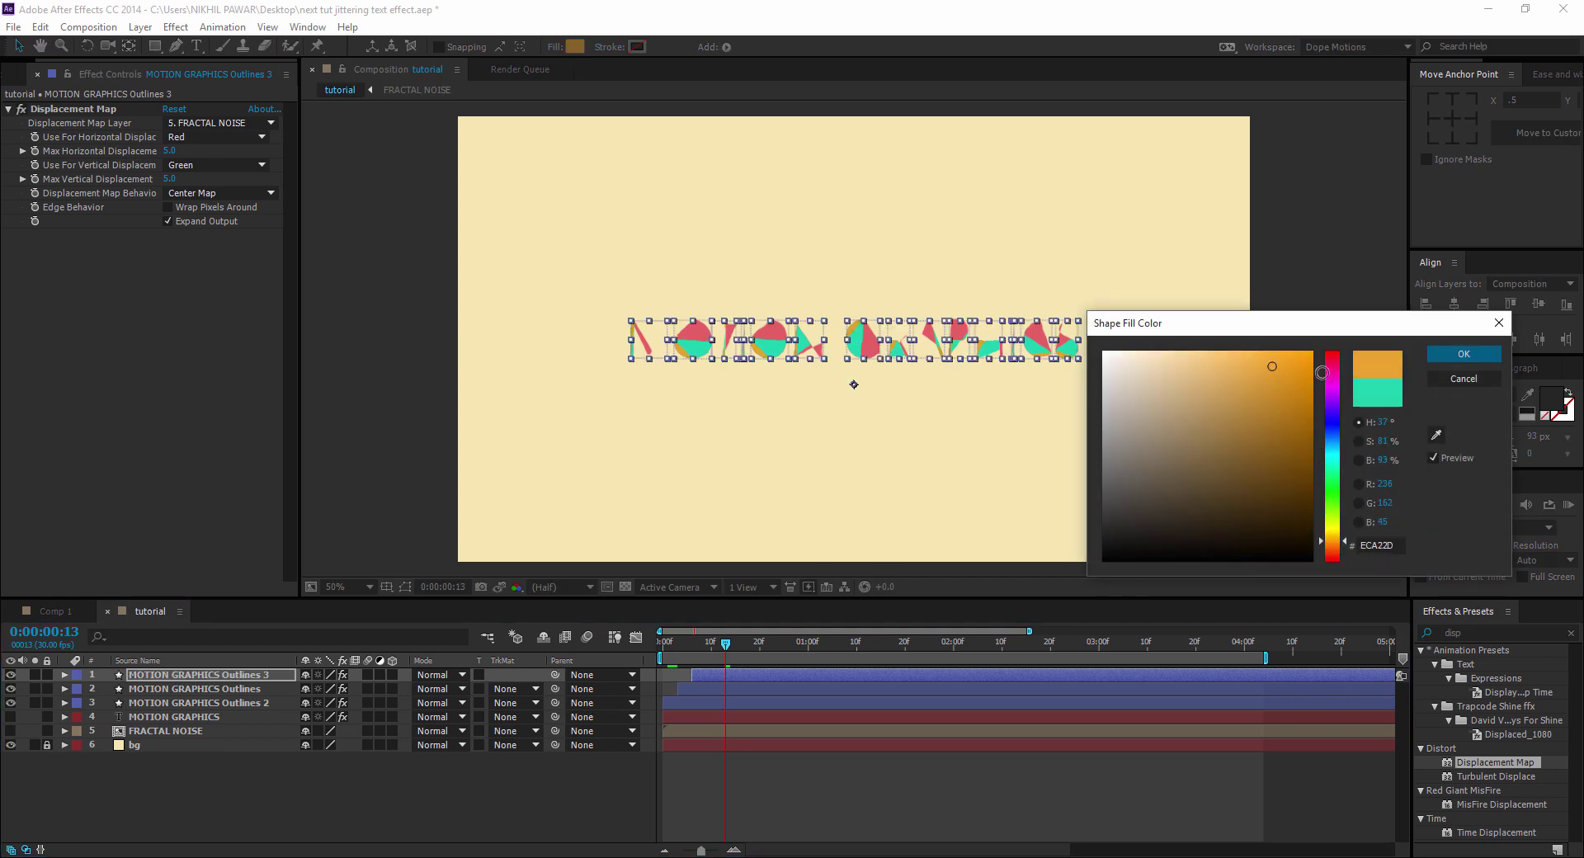
pyautogui.click(241, 779)
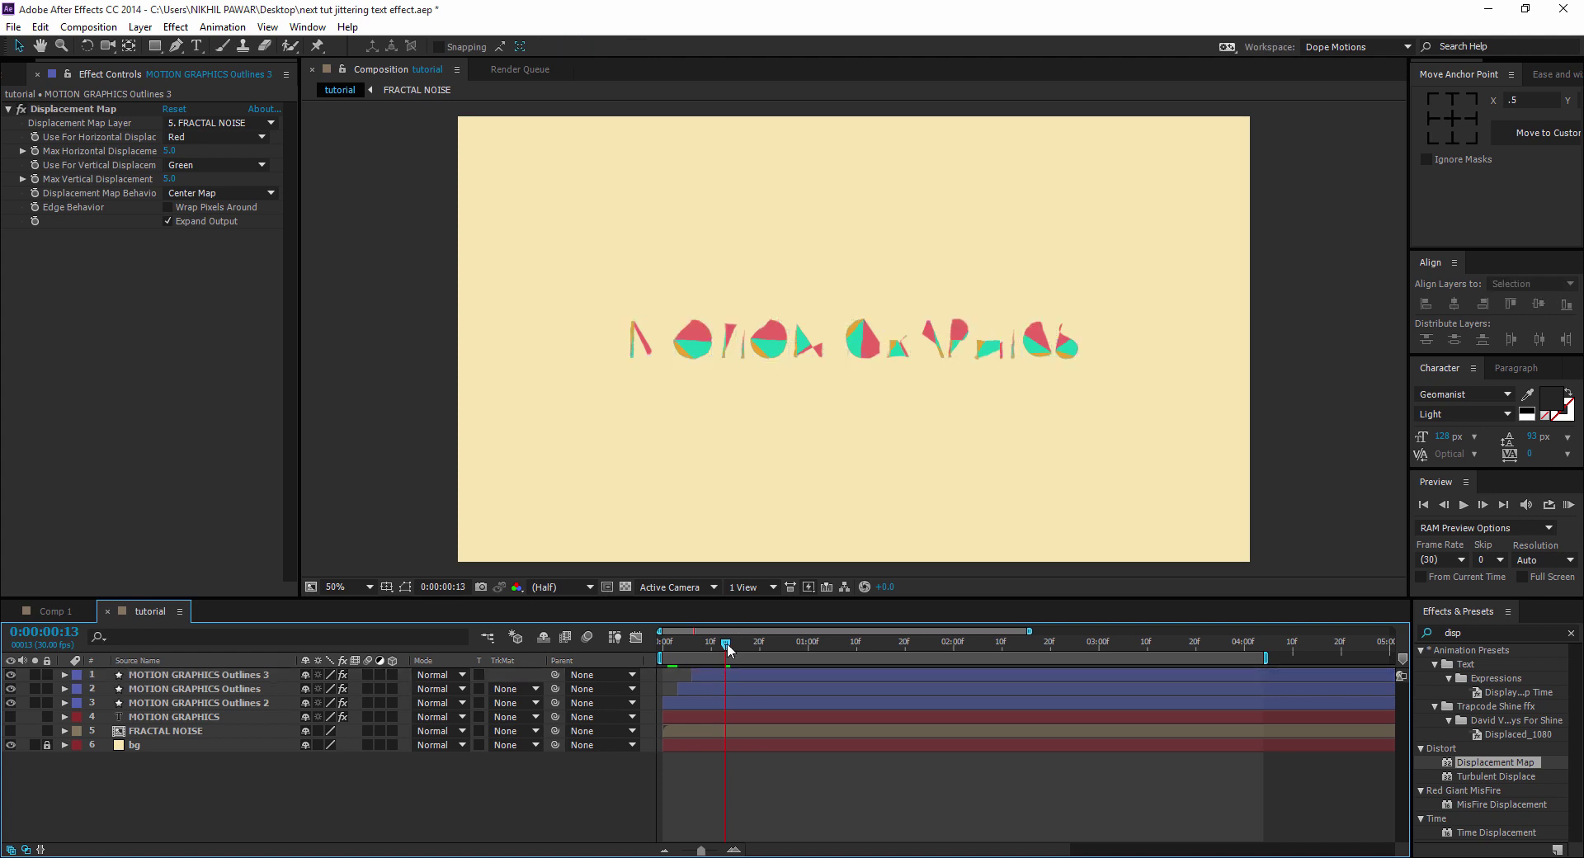
pyautogui.moveTo(726, 641); pyautogui.dragTo(779, 647)
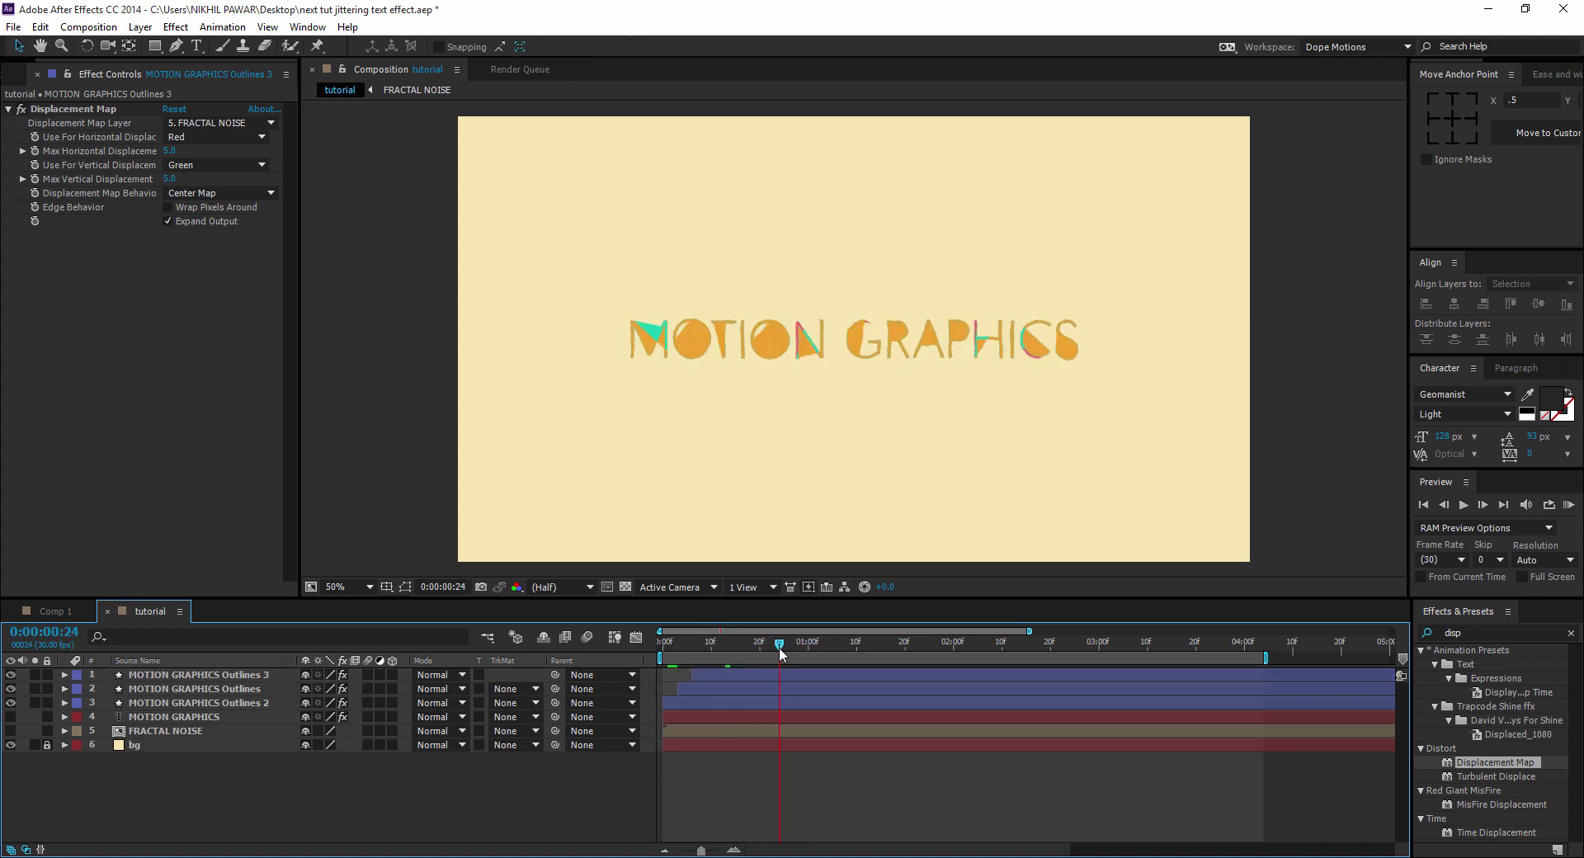
pyautogui.moveTo(171, 679); pyautogui.dragTo(170, 690)
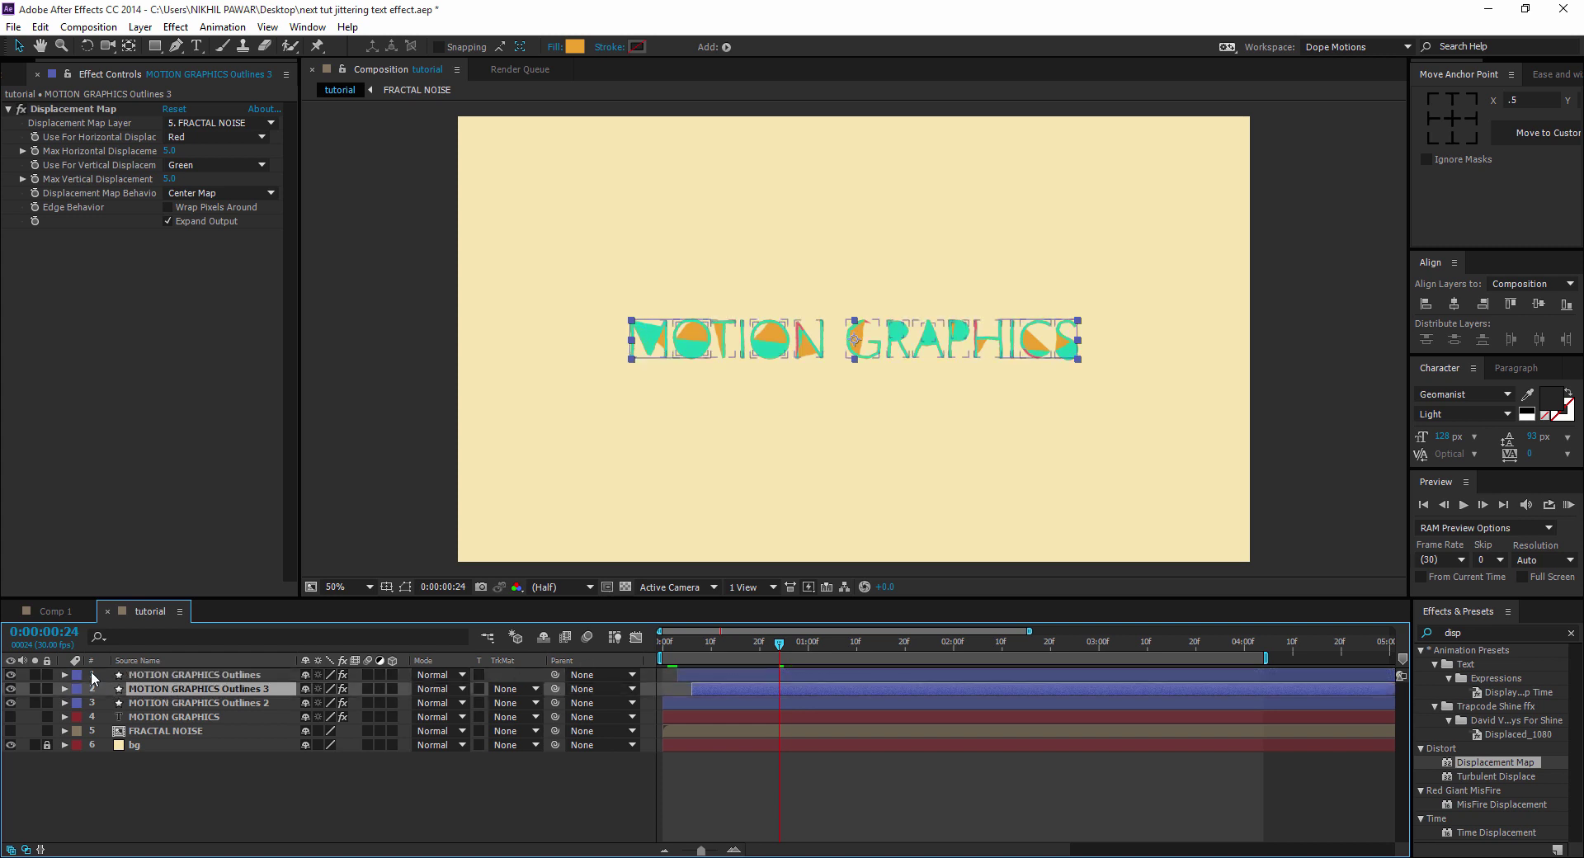
# Step: Search 'blin' in Effects & Presets and apply Venetian Blinds to Outlines 3
pyautogui.click(1480, 633)
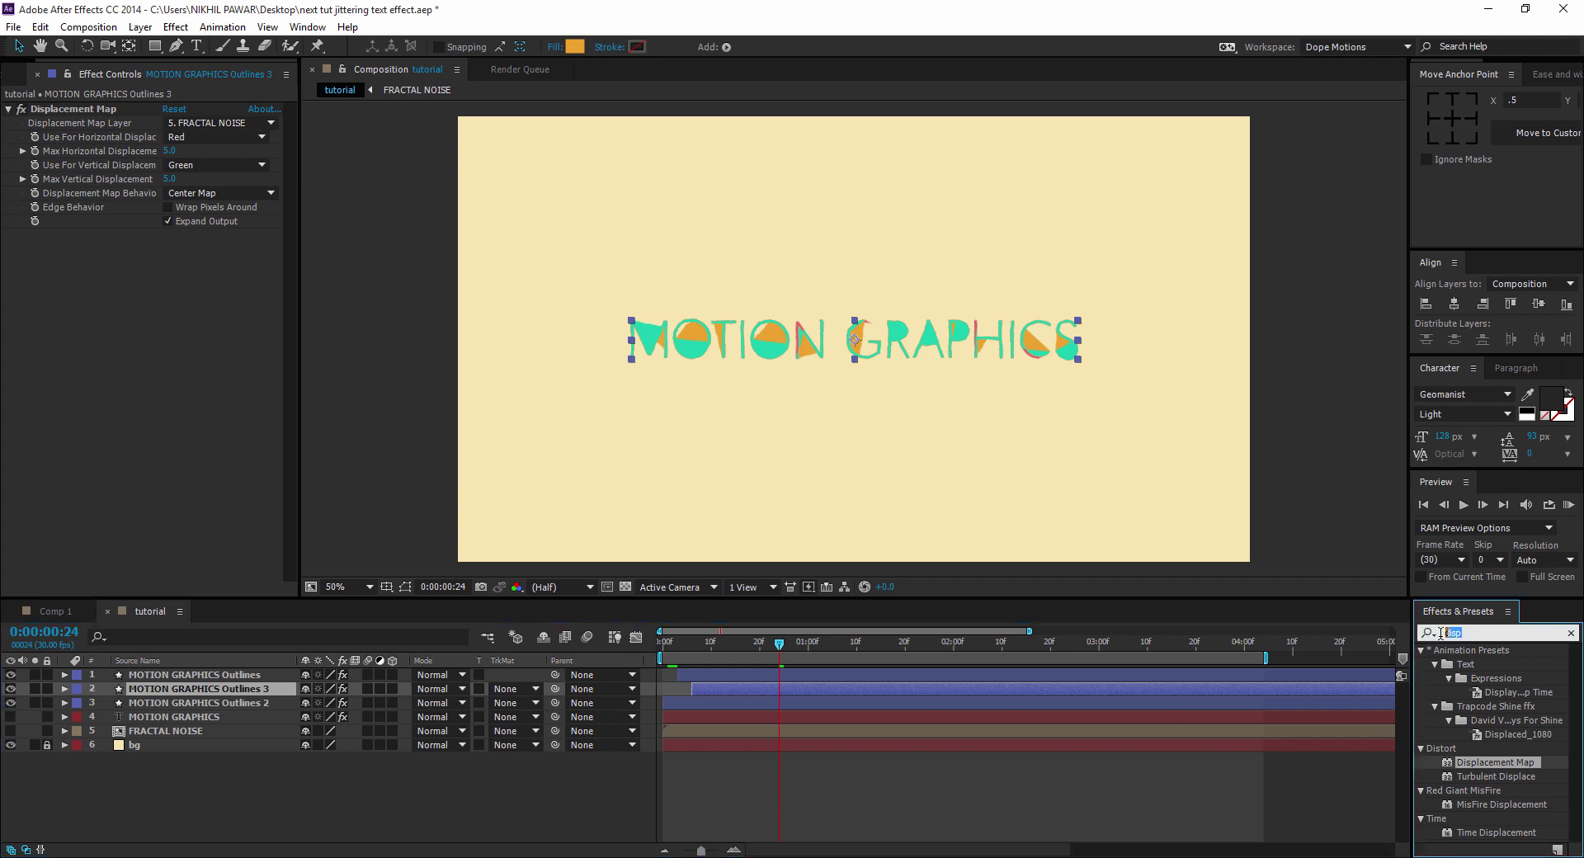
pyautogui.write('blin')
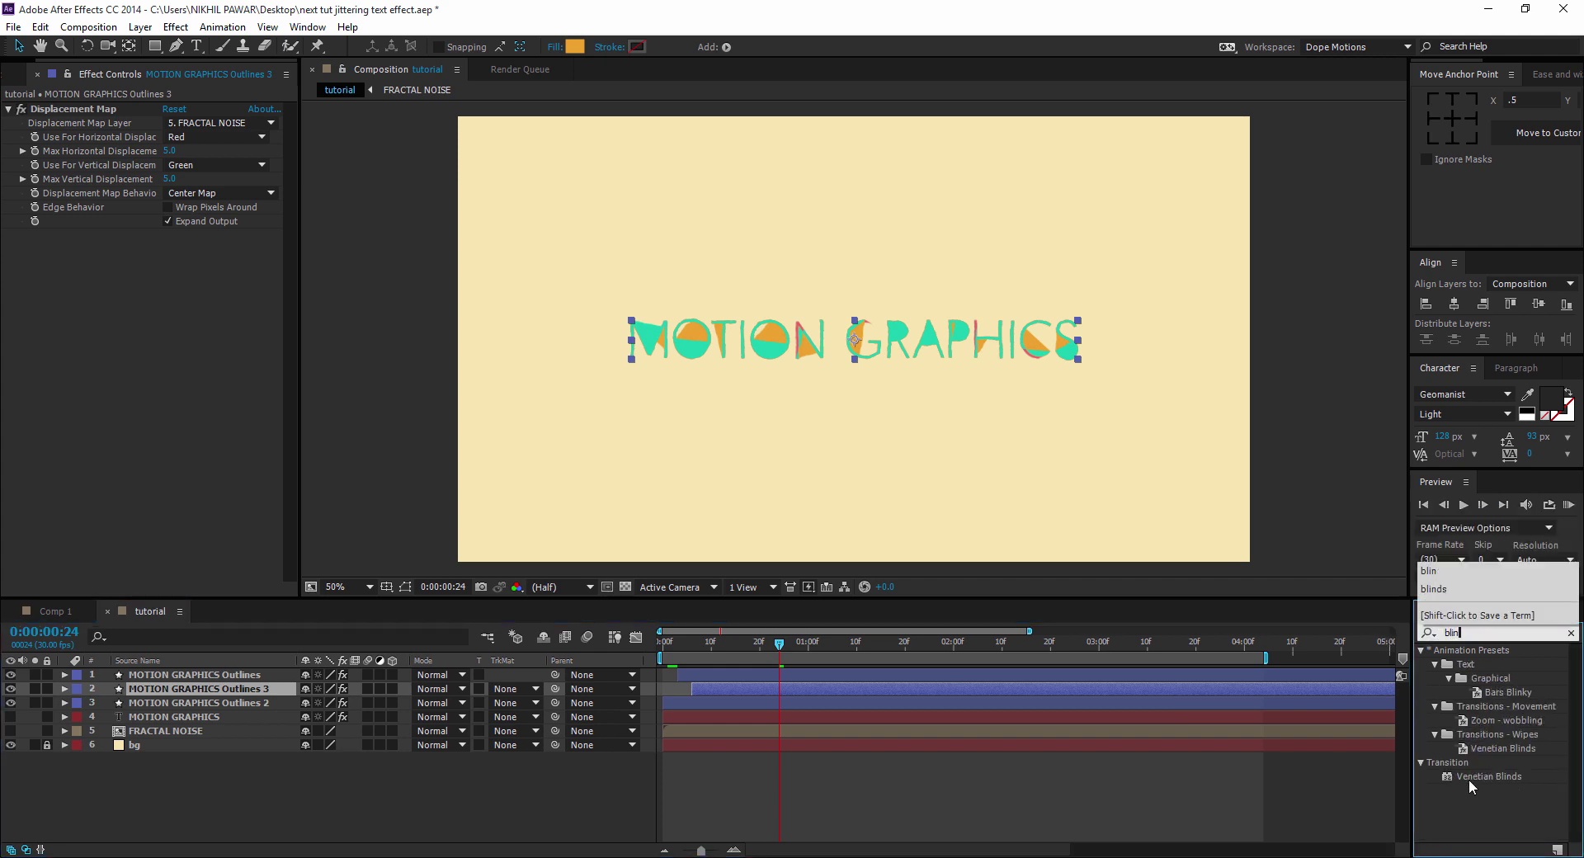
pyautogui.click(1494, 780)
pyautogui.moveTo(1494, 780); pyautogui.dragTo(153, 691)
# Step: Set Venetian Blinds to 32% completion, wider stripes and 45° direction
pyautogui.press('.')
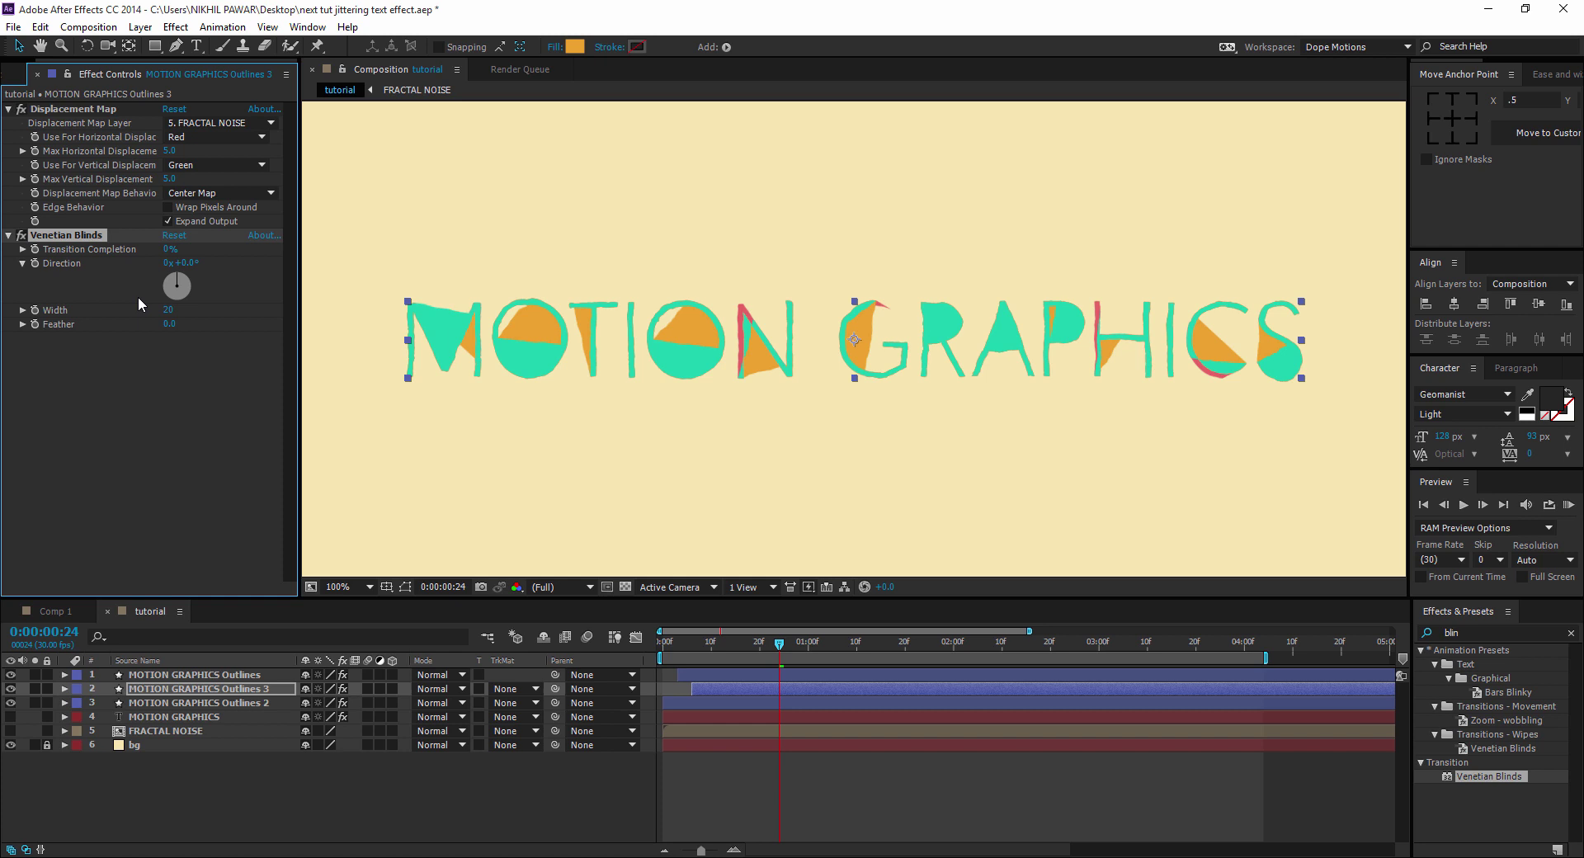
pyautogui.moveTo(170, 249); pyautogui.dragTo(197, 249)
pyautogui.moveTo(168, 309)
pyautogui.mouseDown()
pyautogui.moveTo(196, 307)
pyautogui.moveTo(170, 315)
pyautogui.mouseUp()
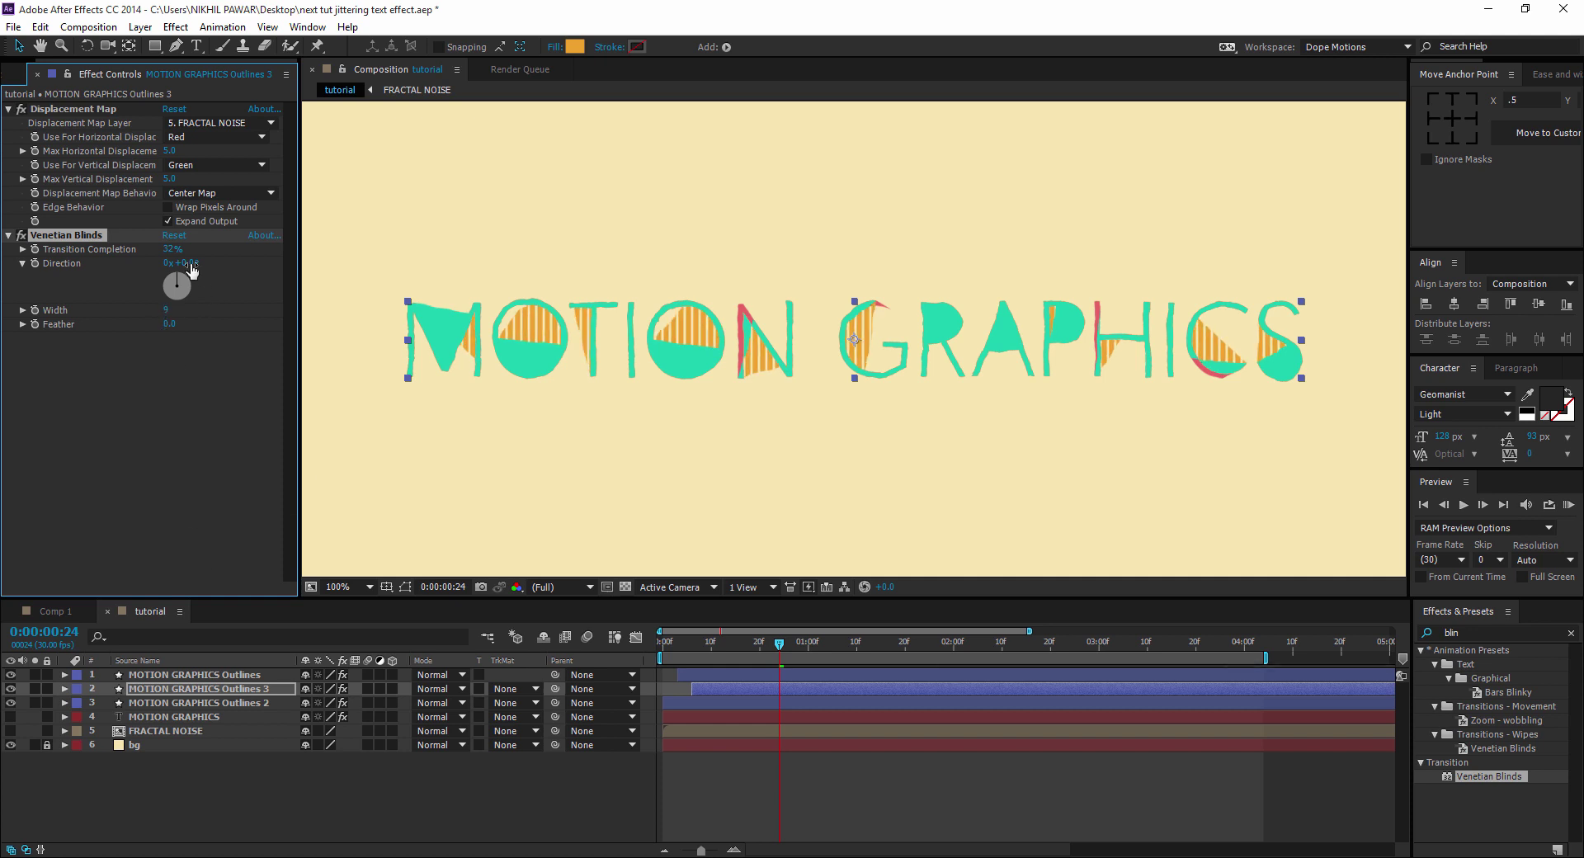
pyautogui.click(189, 261)
pyautogui.write('45')
pyautogui.press('Return')
pyautogui.press(',')
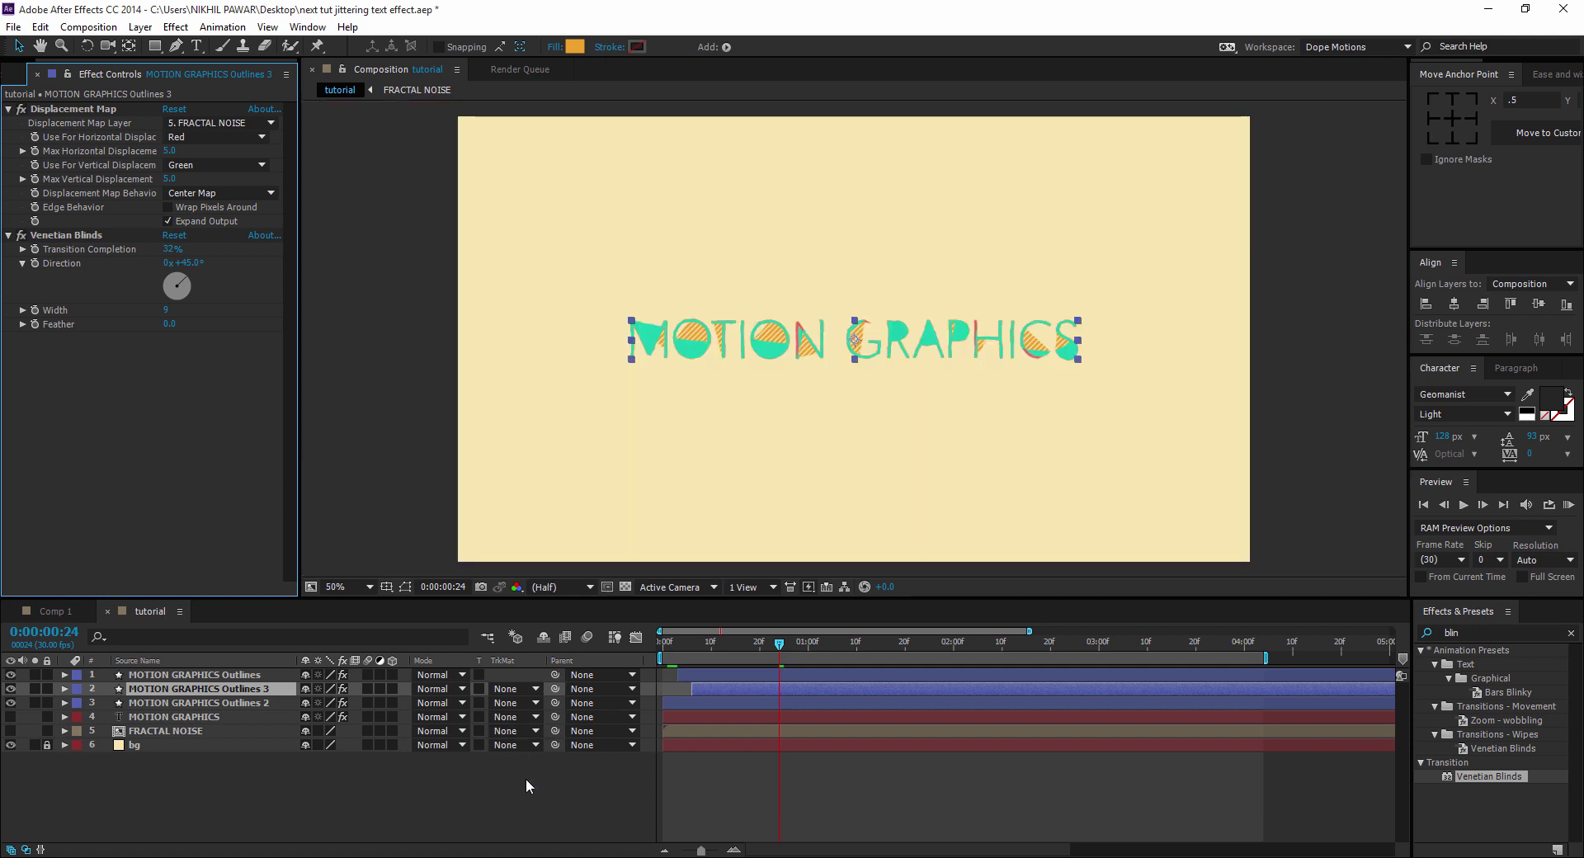
# Step: Drag the striped Outlines 3 layer above the other outlines layers and play the multicoloured animation
pyautogui.moveTo(779, 647); pyautogui.dragTo(750, 678)
pyautogui.click(175, 695)
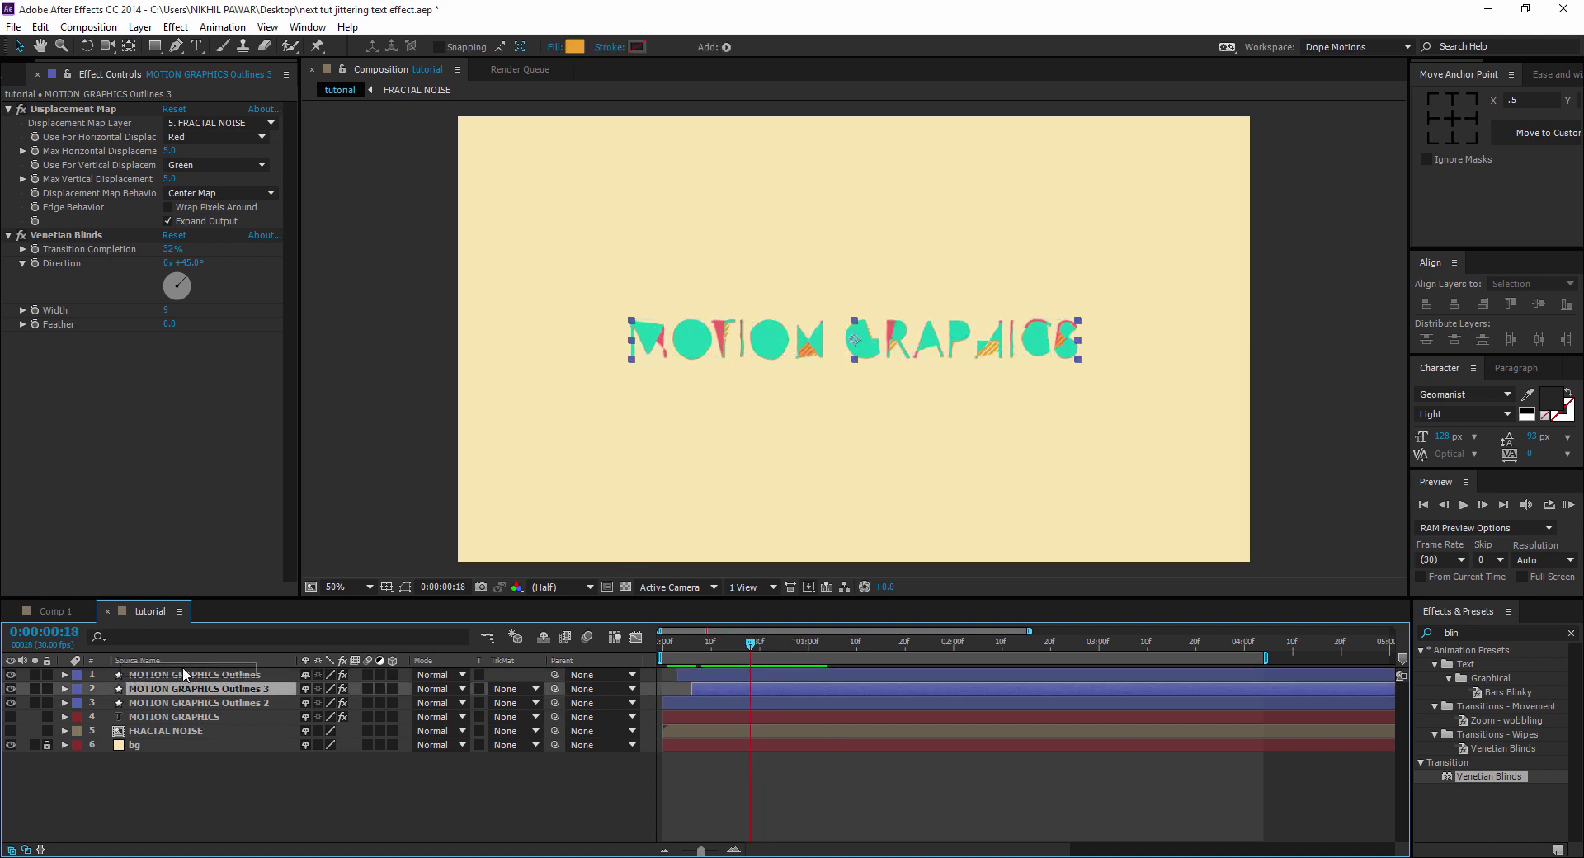
pyautogui.moveTo(183, 678); pyautogui.dragTo(183, 676)
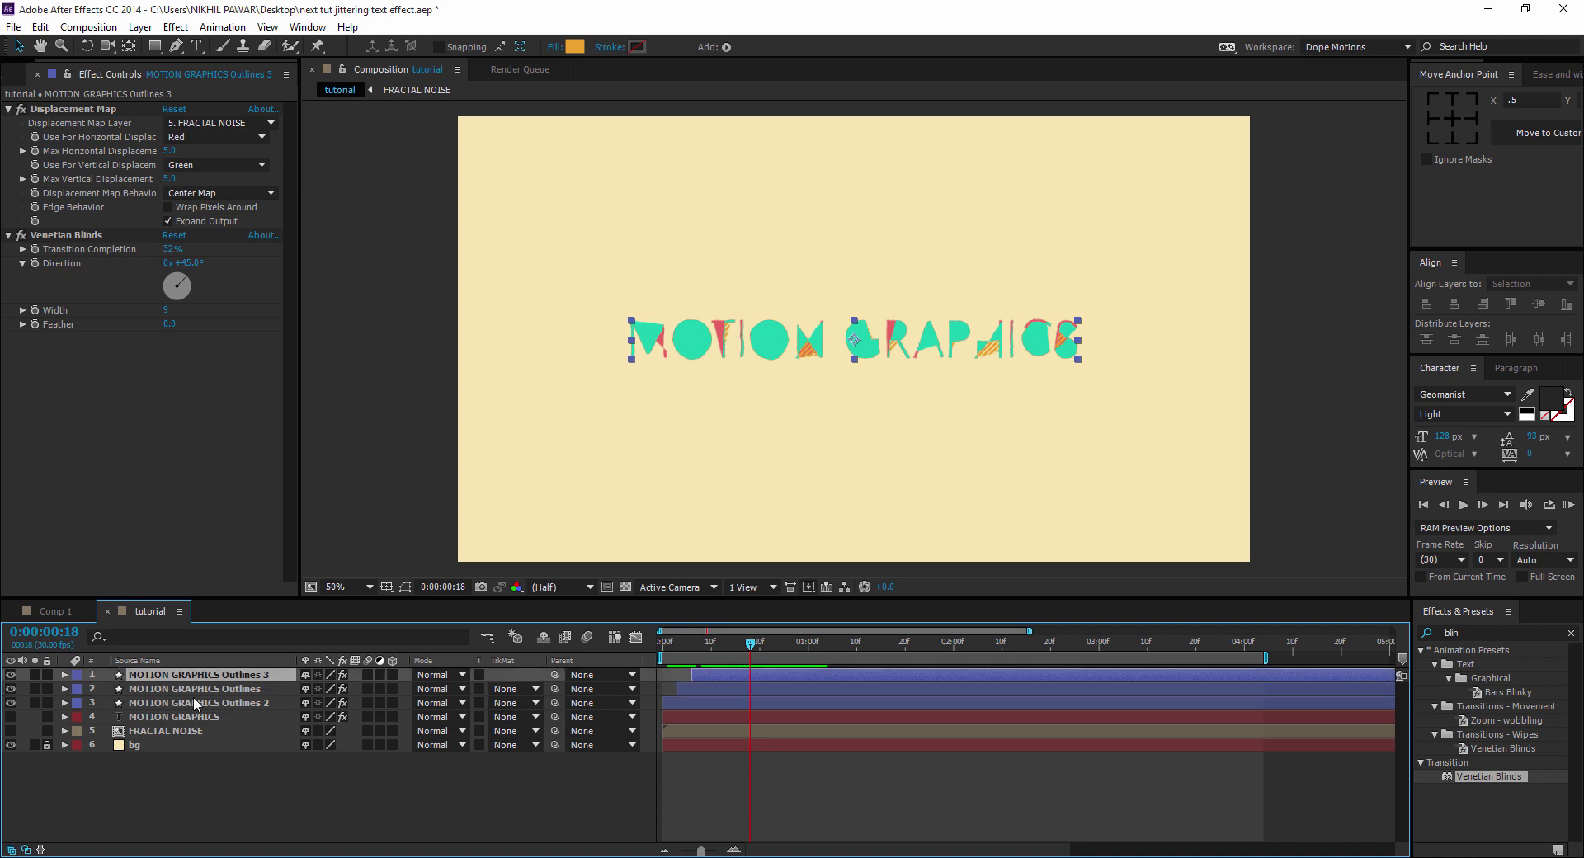
pyautogui.click(767, 644)
pyautogui.press('space')
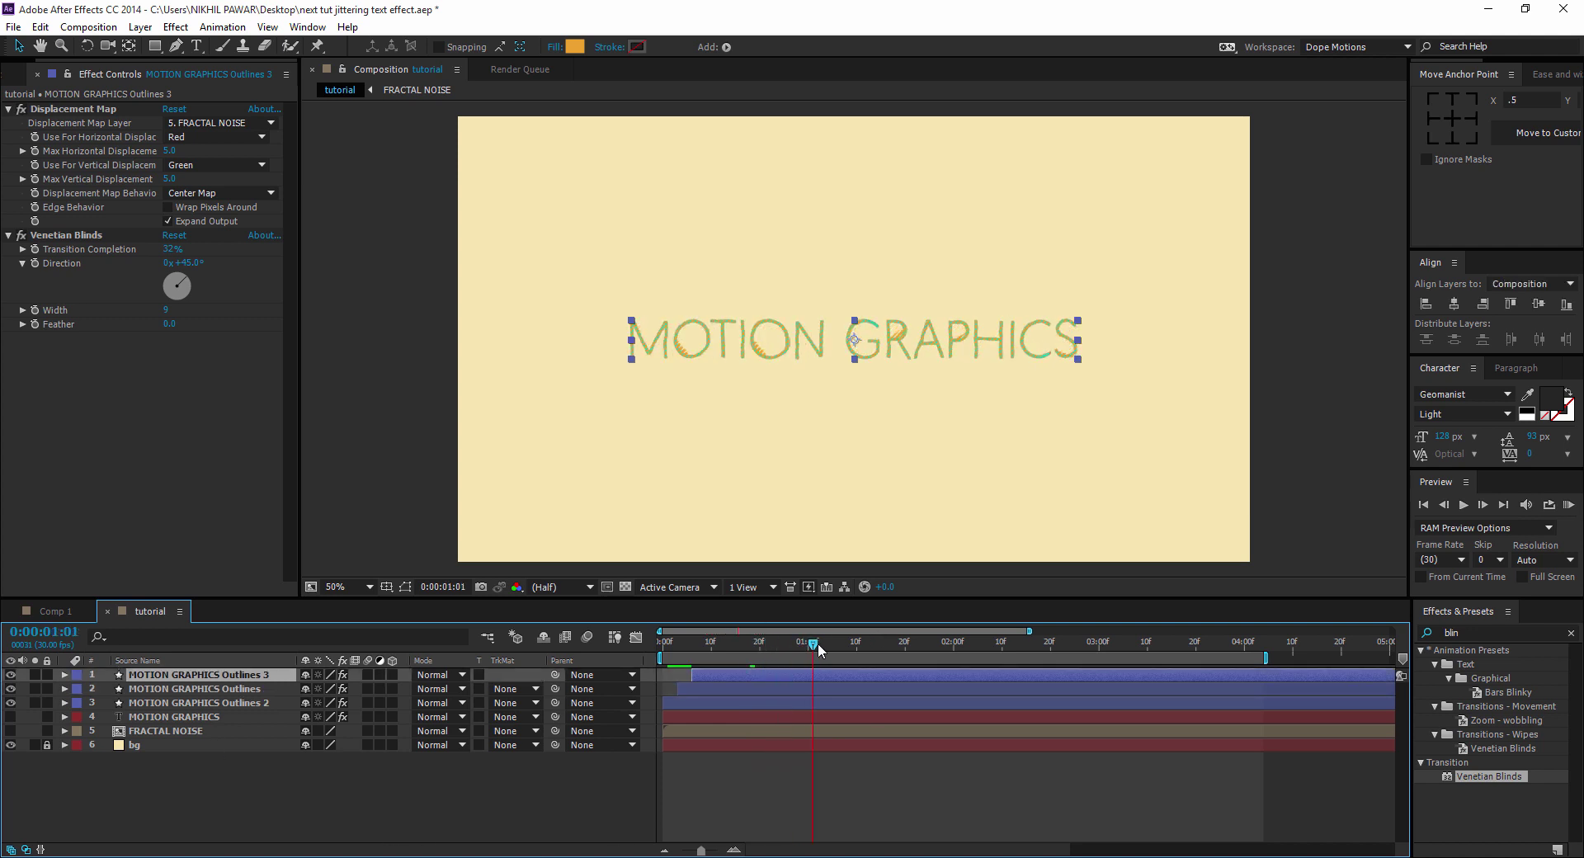
pyautogui.click(606, 800)
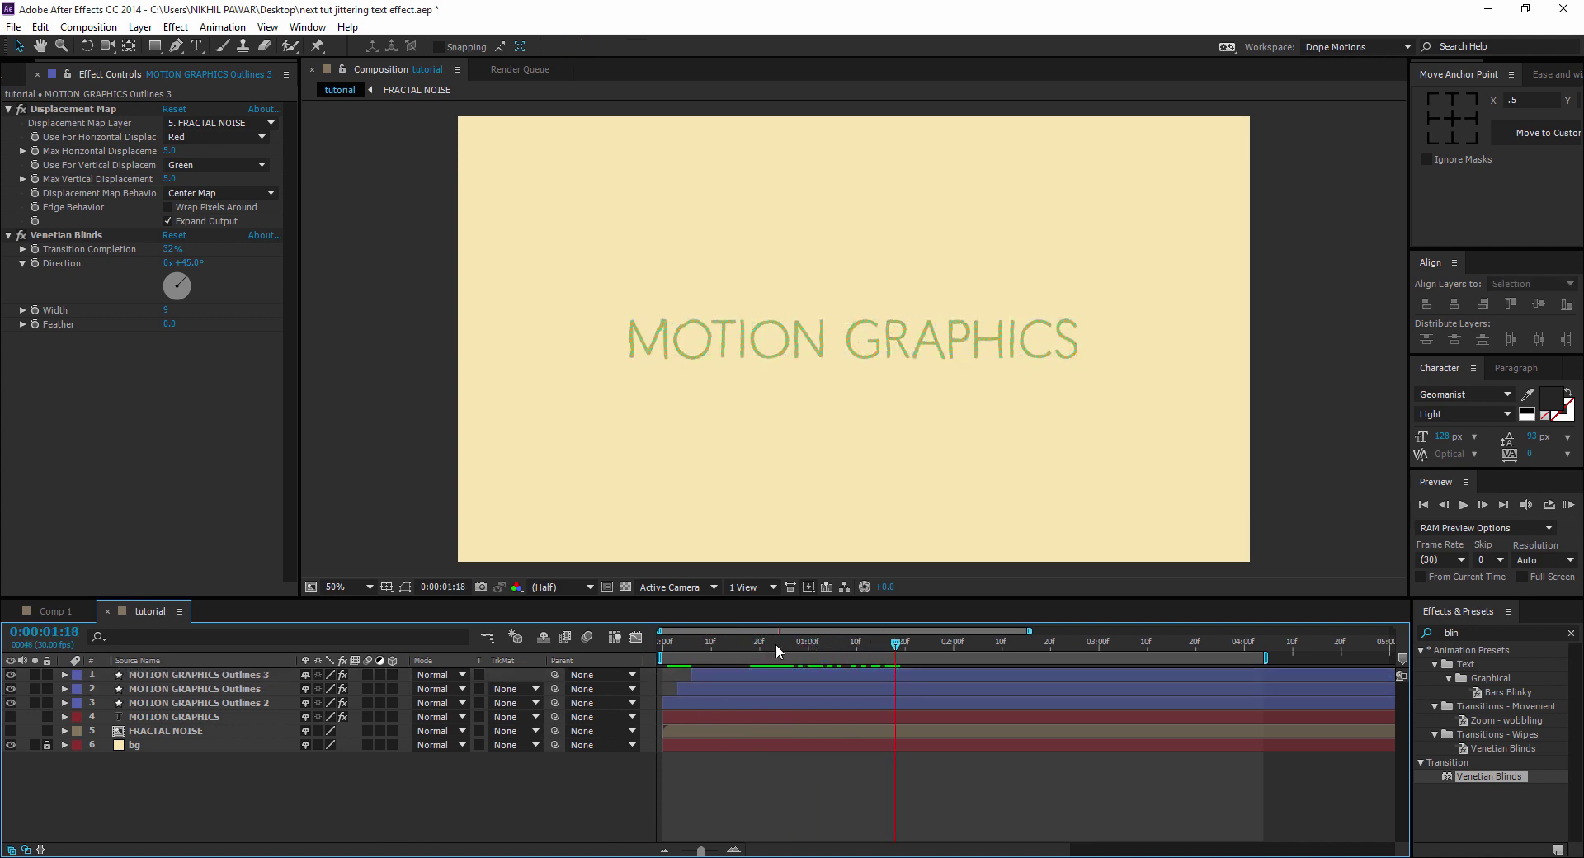
pyautogui.moveTo(725, 641)
pyautogui.mouseDown()
pyautogui.moveTo(689, 656)
pyautogui.moveTo(835, 641)
pyautogui.moveTo(678, 659)
pyautogui.moveTo(859, 661)
pyautogui.mouseUp()
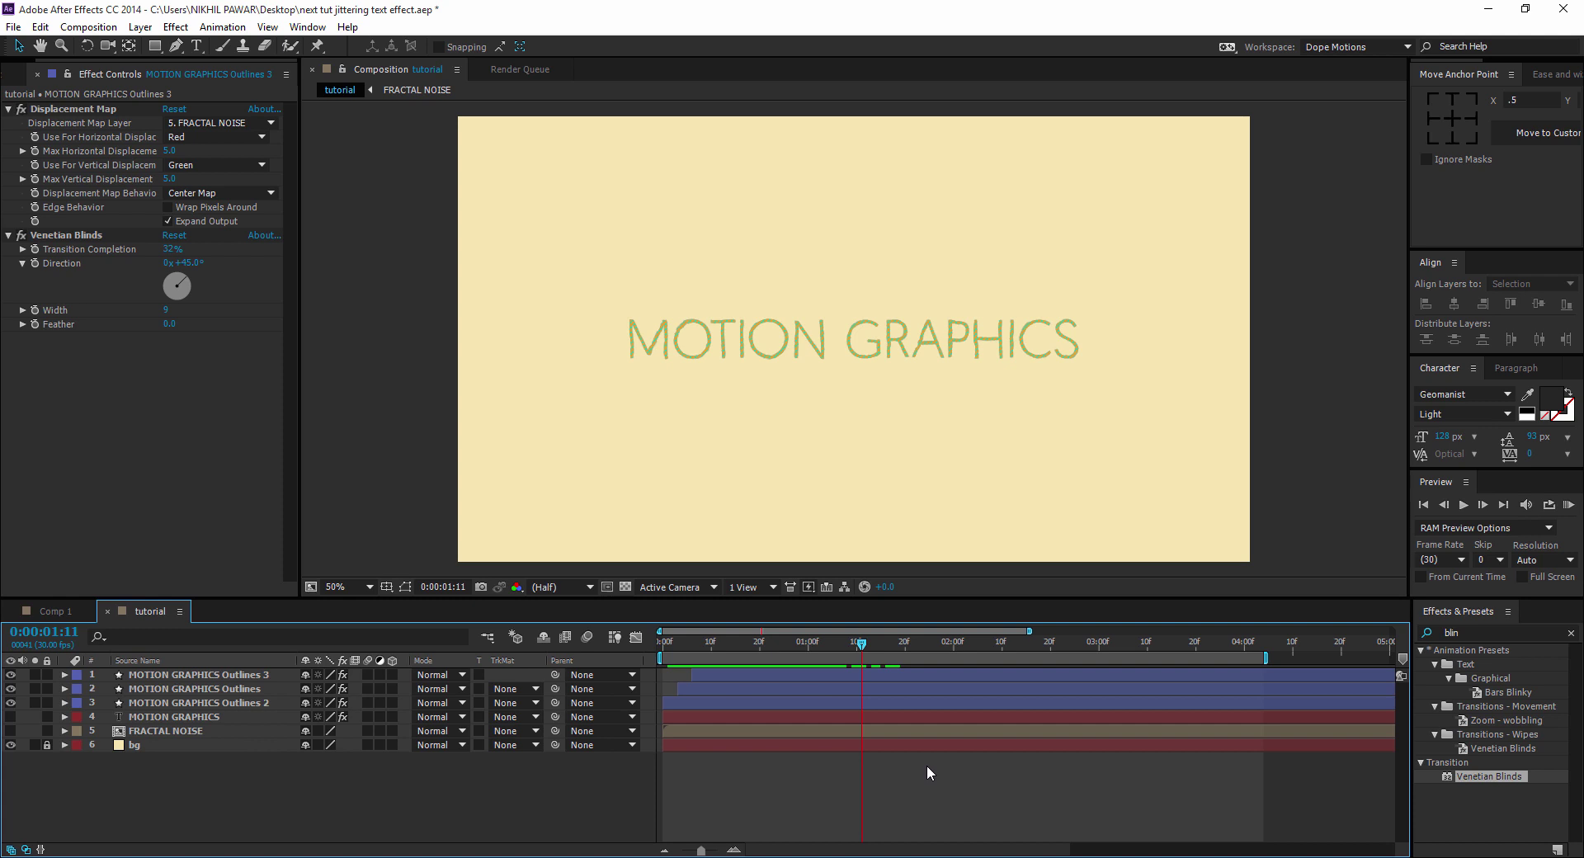